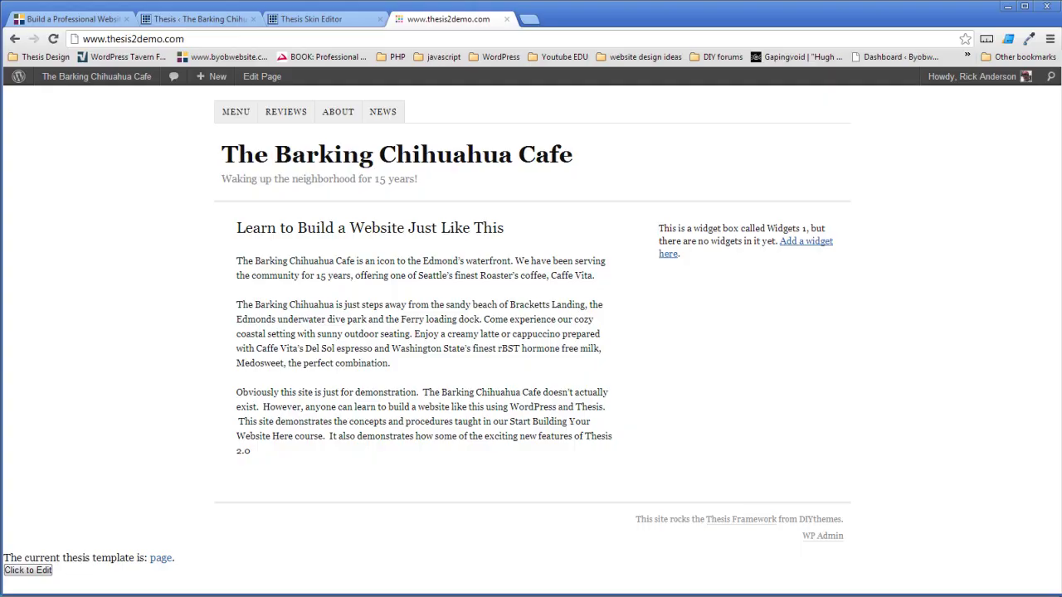
In the Thesis Skin Editor's Page template, expand the Footer box and remove the WP Admin Link box from it.
click(324, 20)
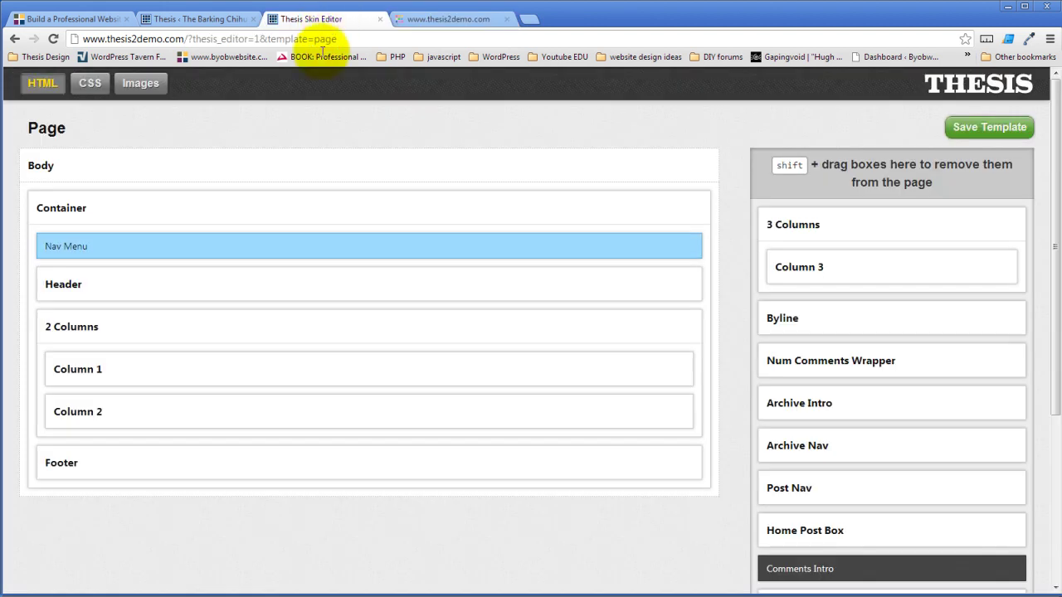
click(682, 465)
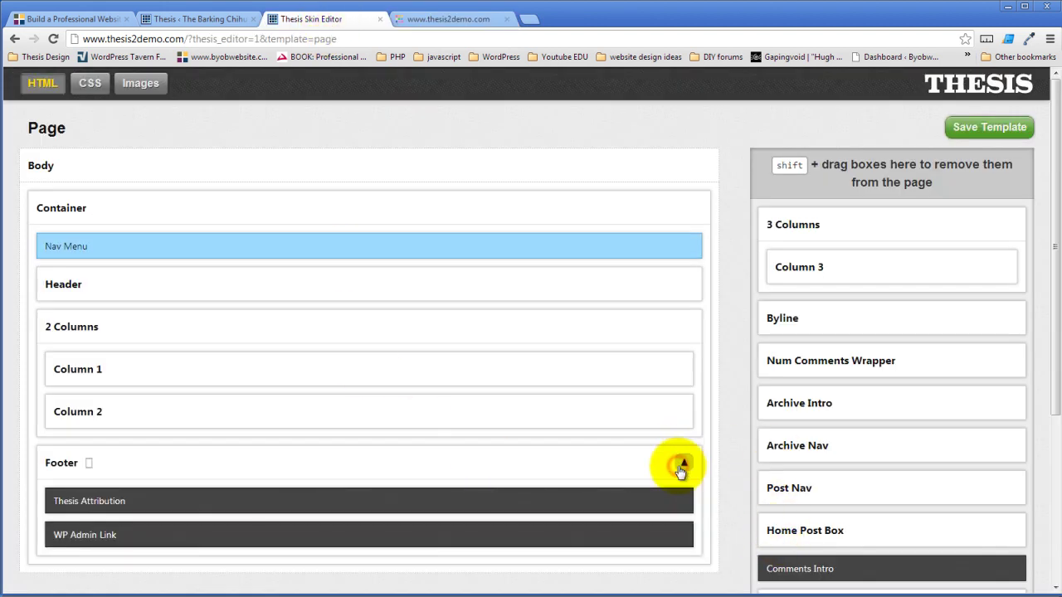
drag(612, 445, 539, 461)
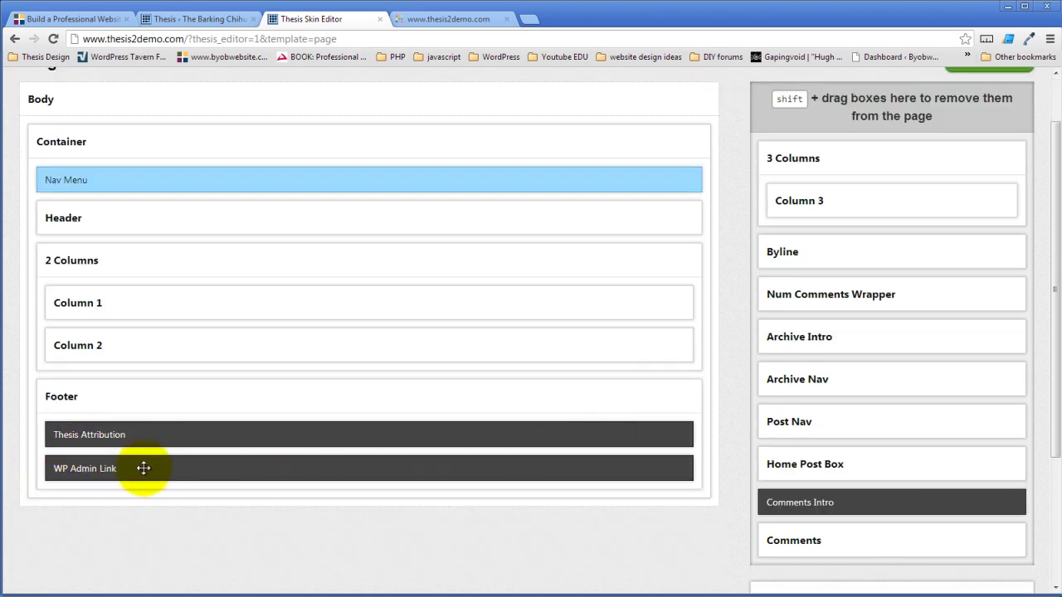
drag(153, 468, 891, 153)
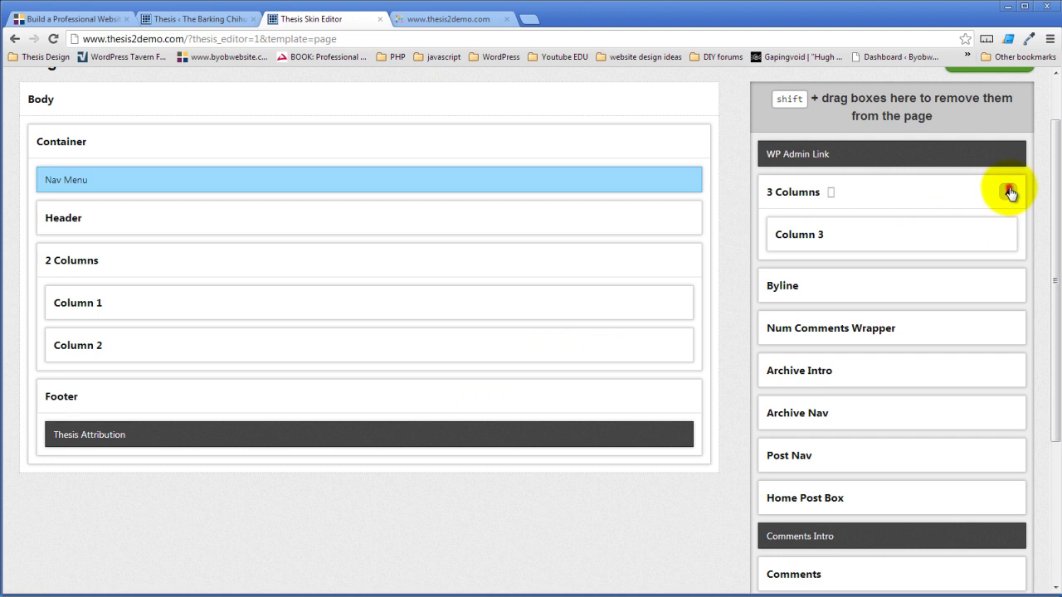
click(1010, 192)
Add a new Container box named Footer Widgets.
scroll(696, 498, down, 2)
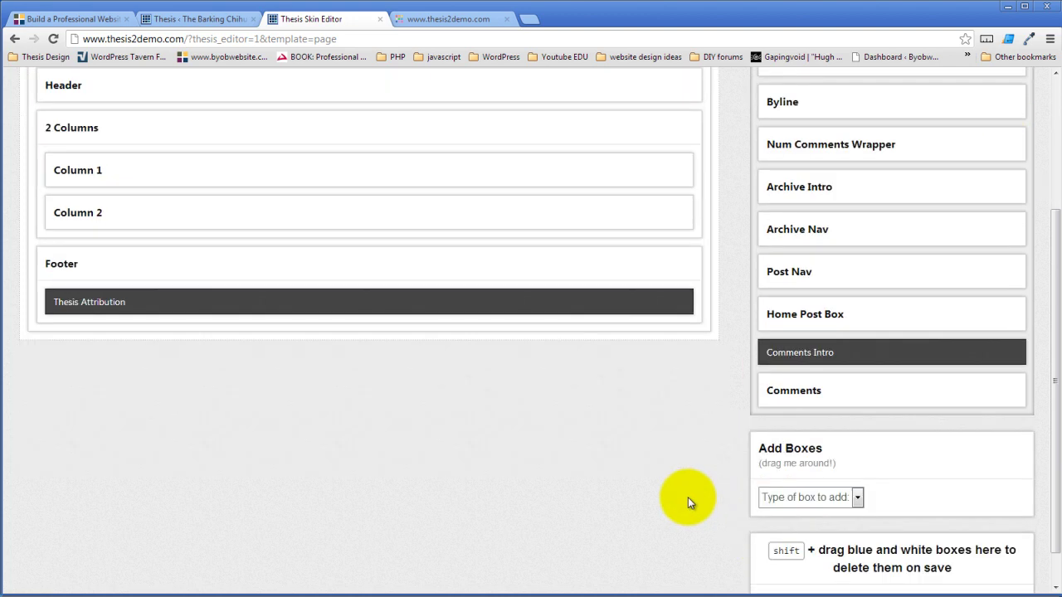
click(859, 498)
click(801, 528)
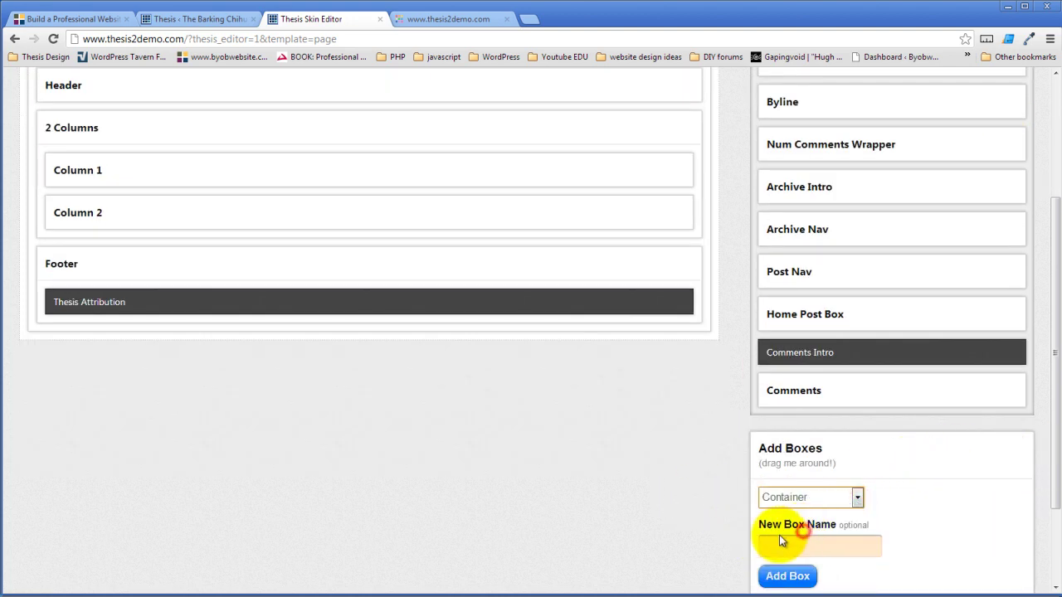
scroll(697, 514, down, 2)
click(768, 423)
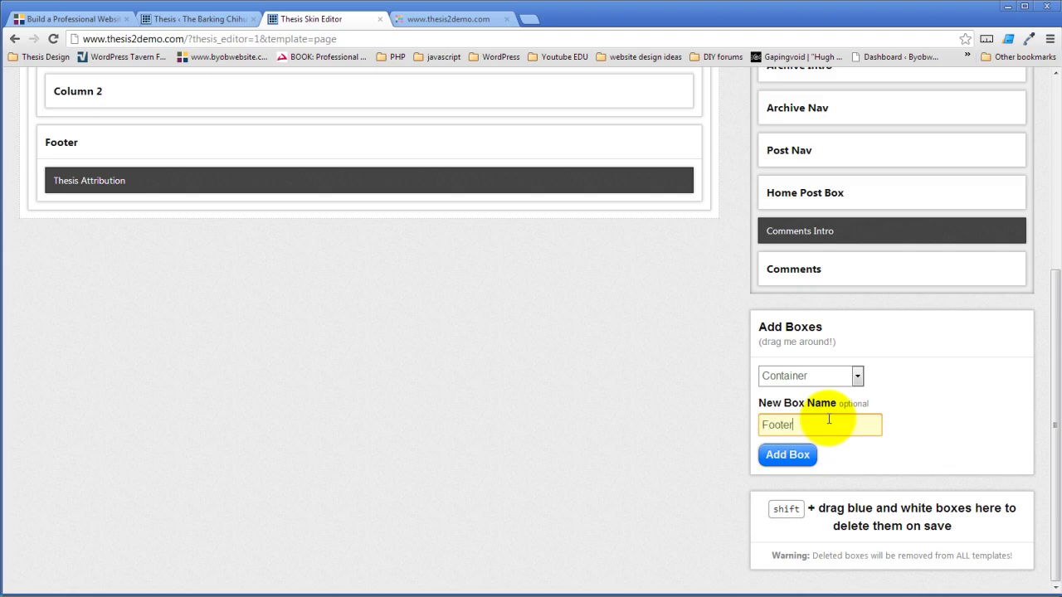
text(Widget)
click(787, 457)
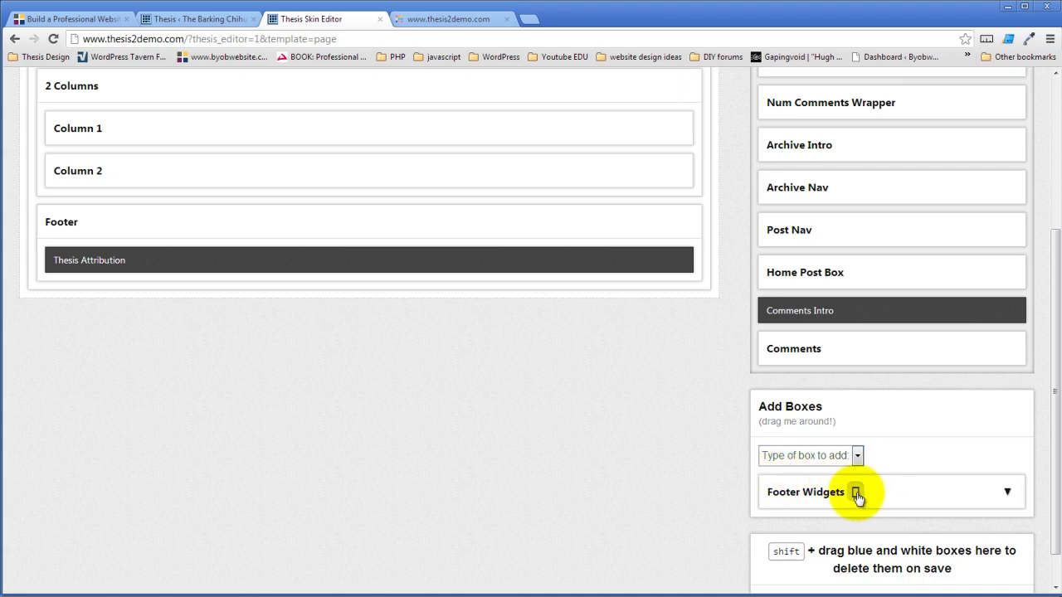
Give the Footer Widgets container the HTML class columns-44, leaving its HTML tag as div.
click(858, 493)
click(315, 371)
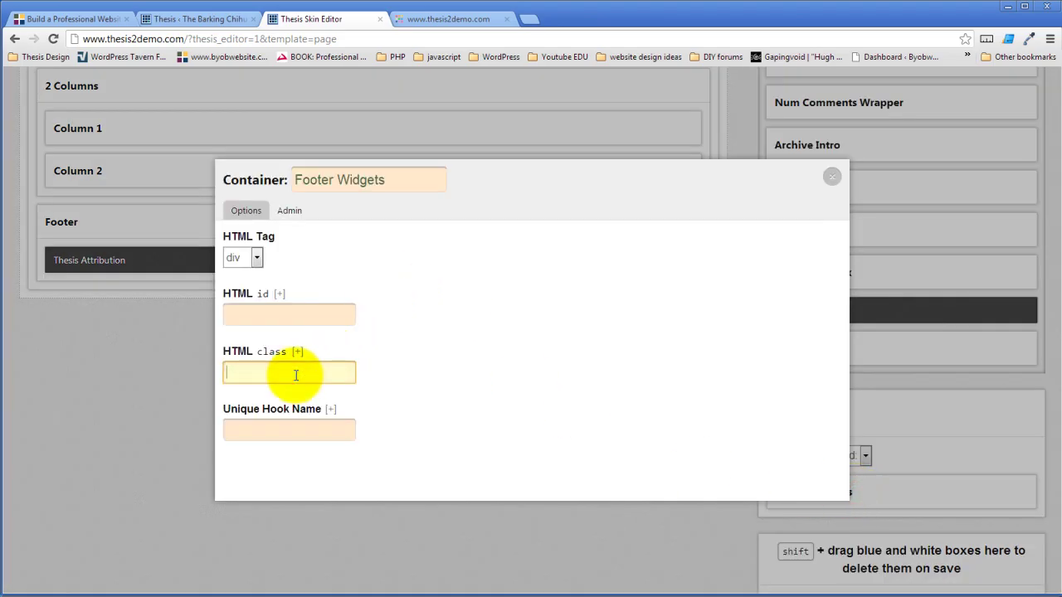
text(columns-44)
click(547, 335)
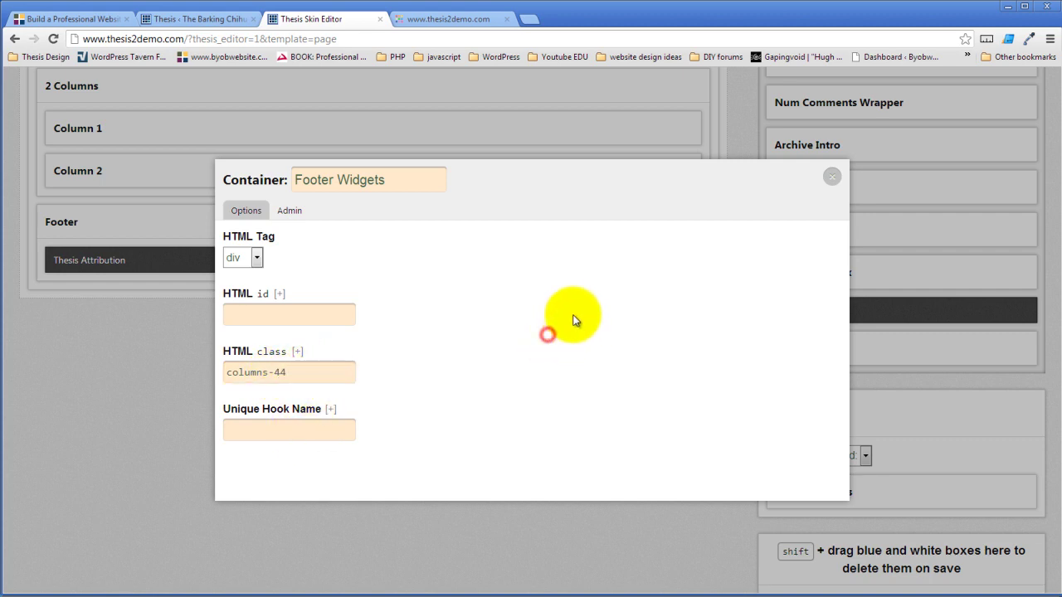
click(257, 258)
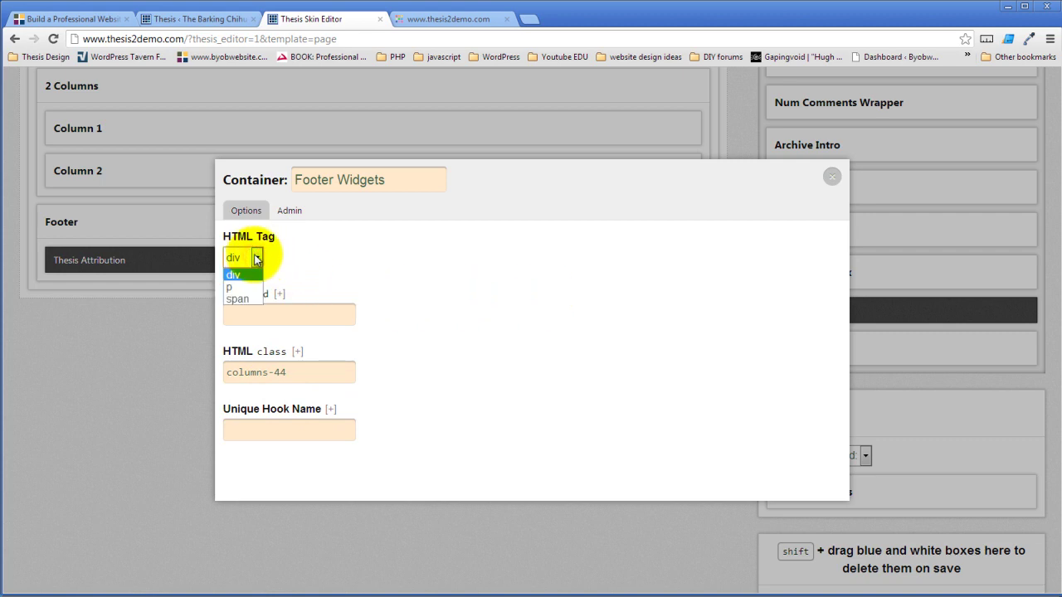
click(255, 258)
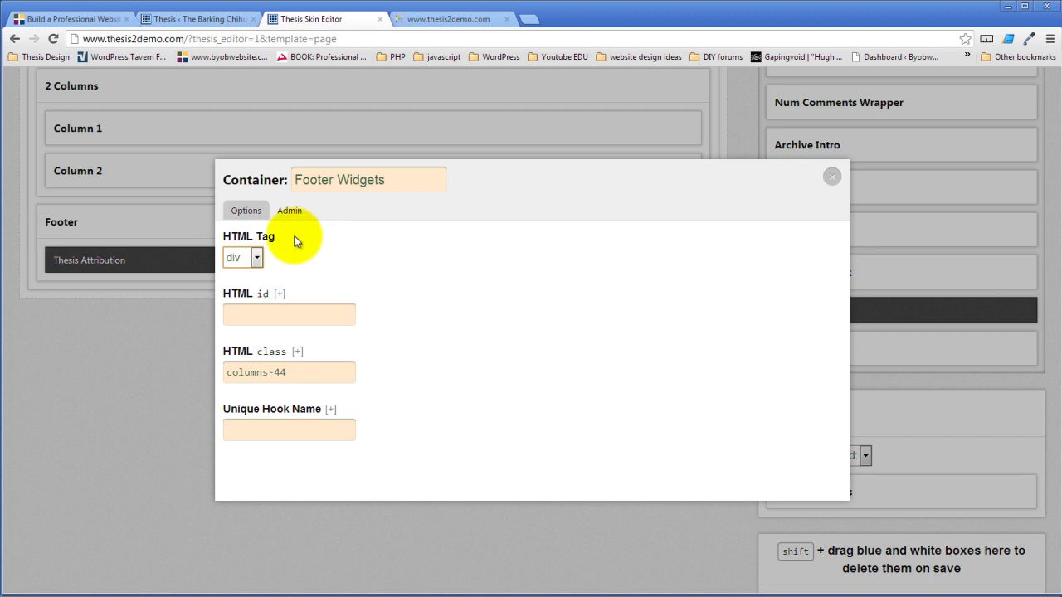
click(833, 181)
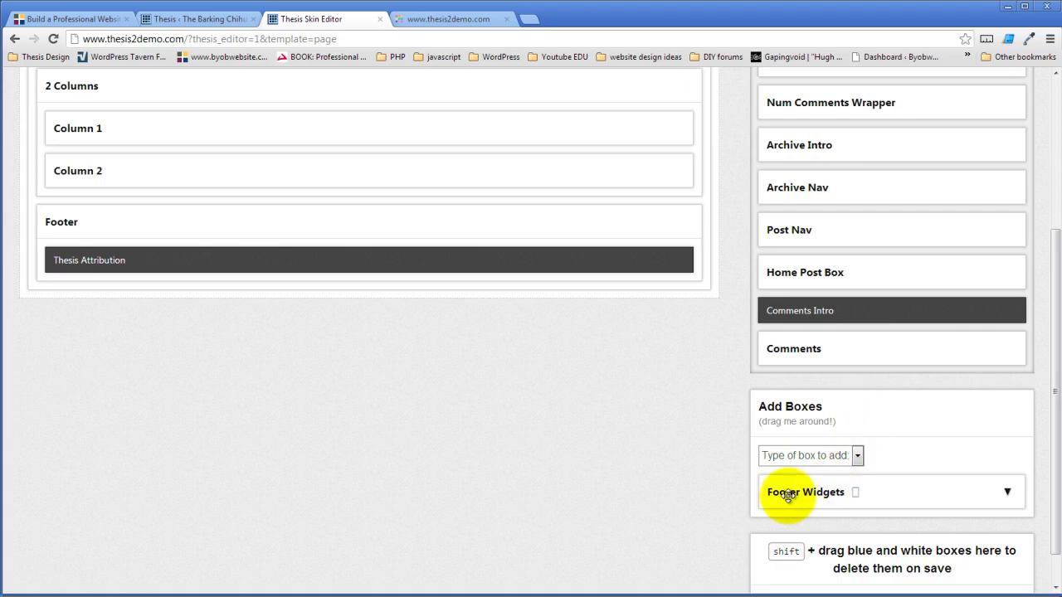
Move the Footer Widgets box into the Footer above Thesis Attribution and expand its contents.
drag(788, 495, 167, 234)
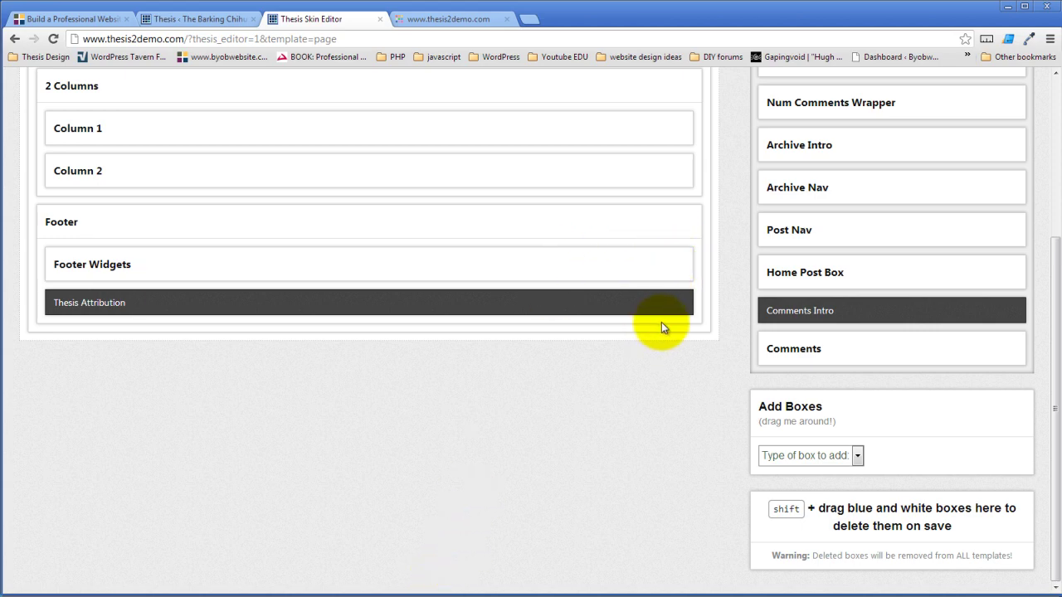
click(679, 266)
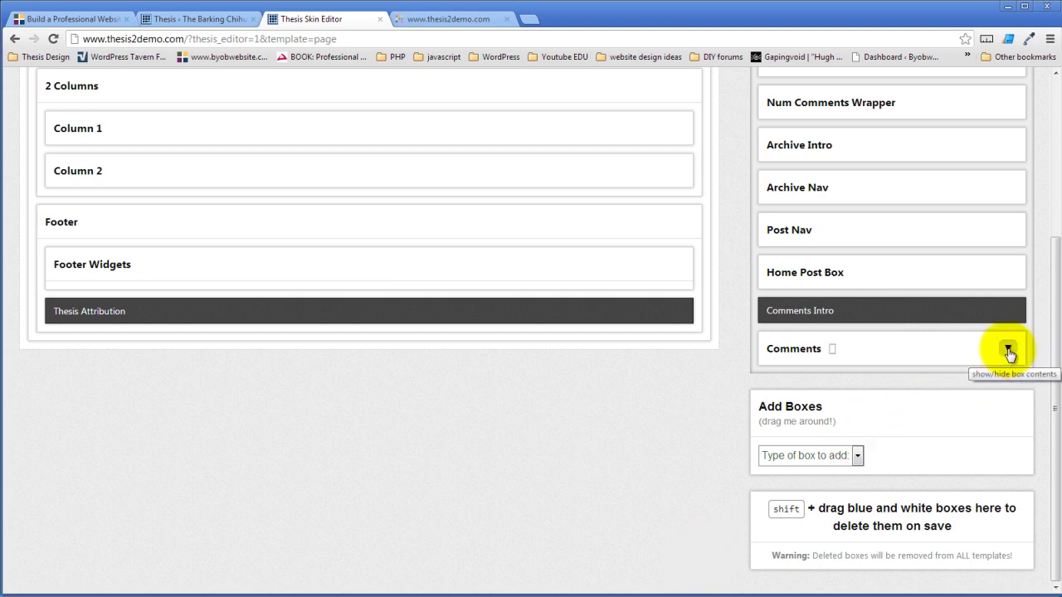
click(1008, 349)
click(1007, 349)
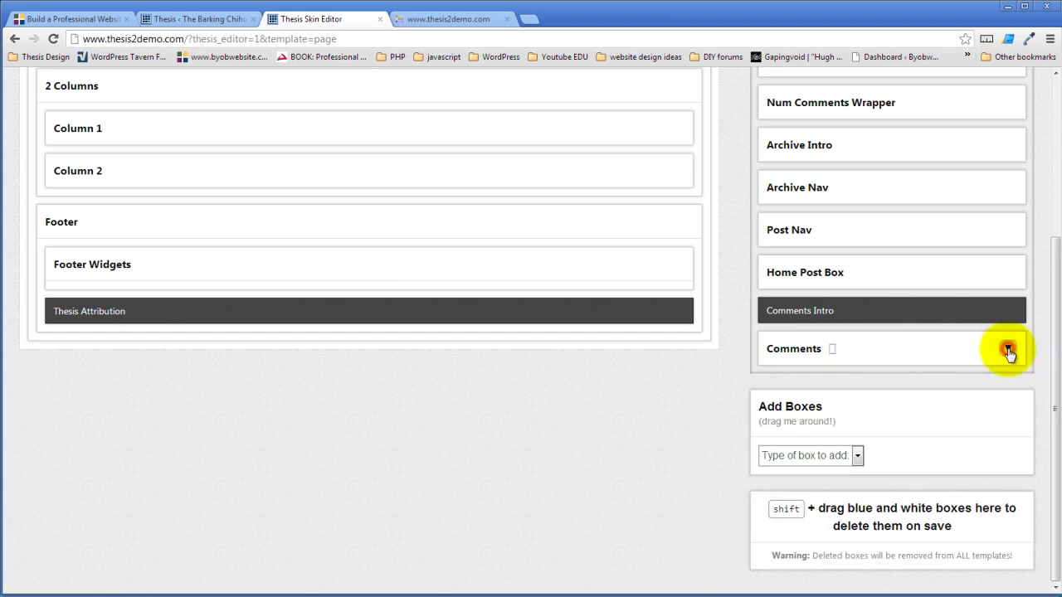
Add a new Container box named Footer Column 1.
click(857, 455)
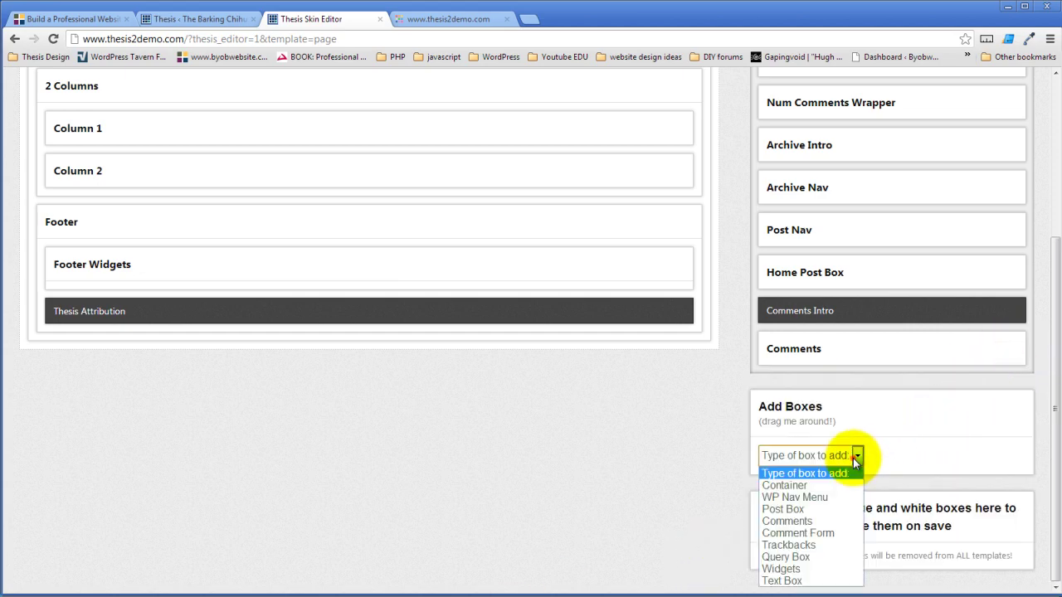
click(794, 488)
click(799, 504)
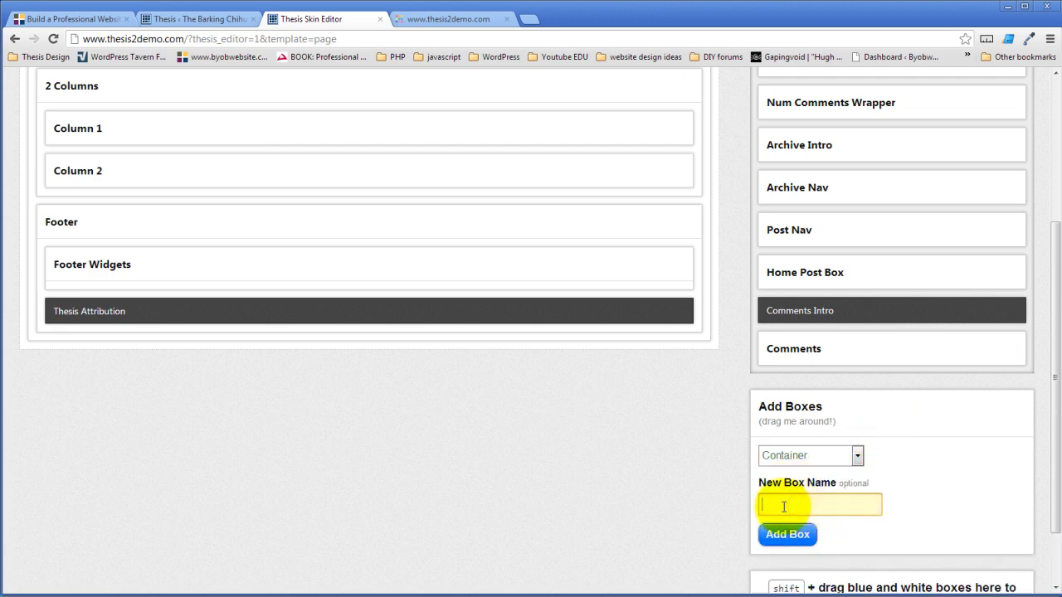
text(Footer Column 1)
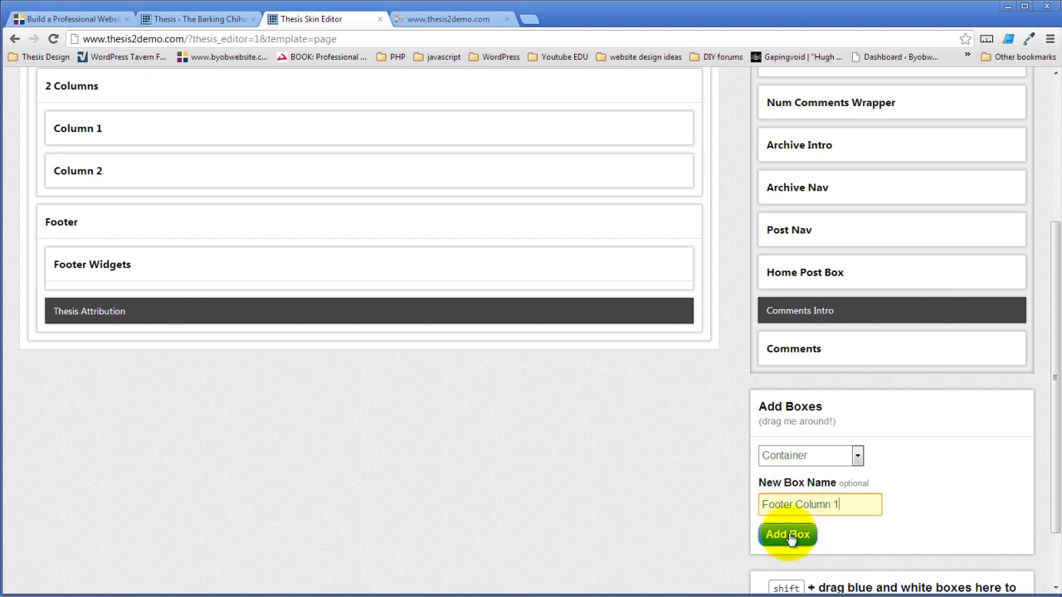
click(787, 534)
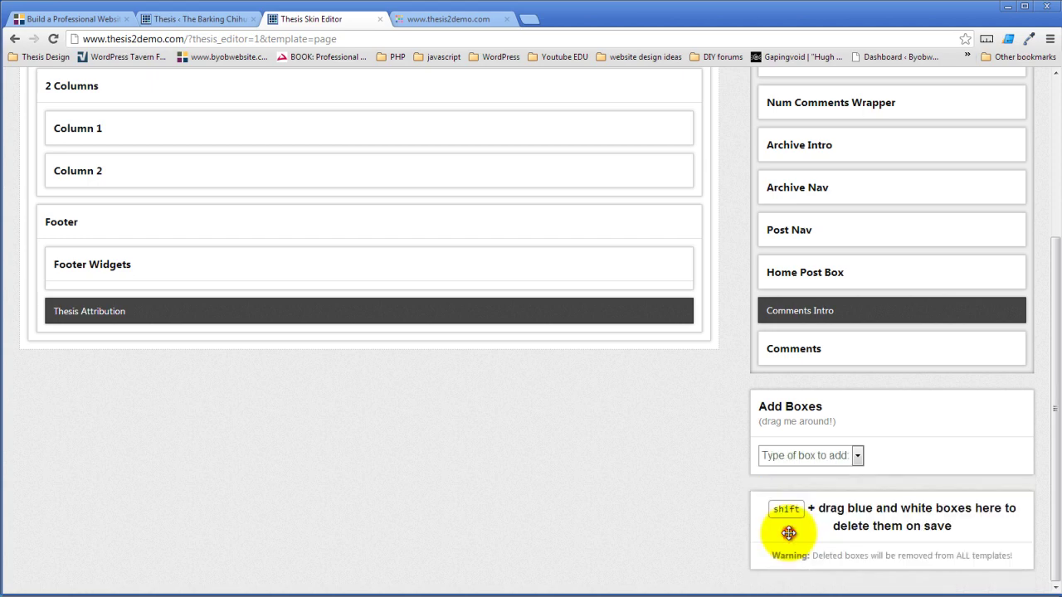
Set the HTML class of the Footer Column 1 container to c1.
scroll(901, 451, down, 1)
click(866, 451)
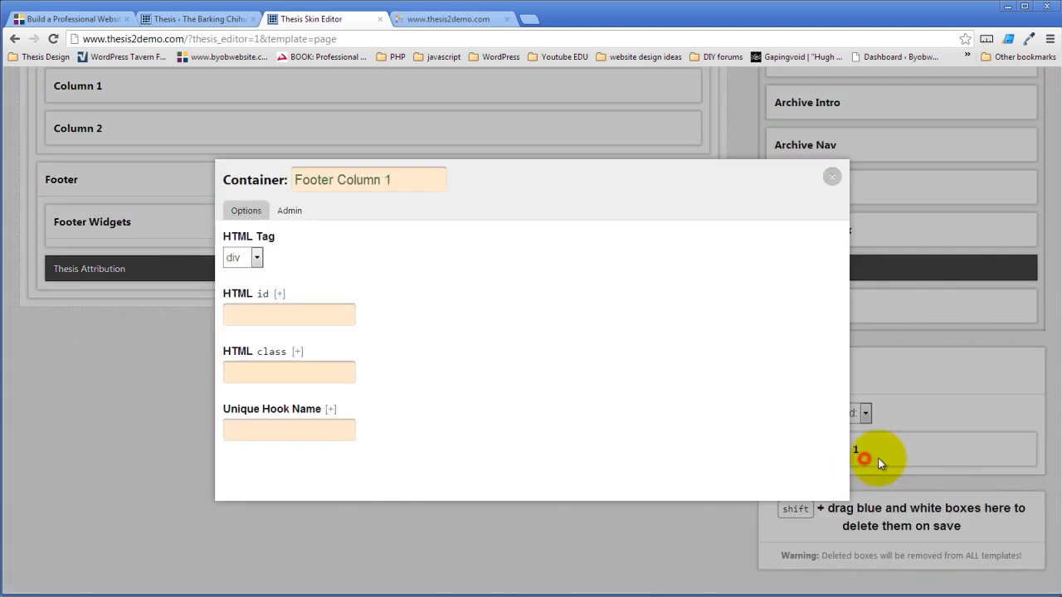
click(295, 370)
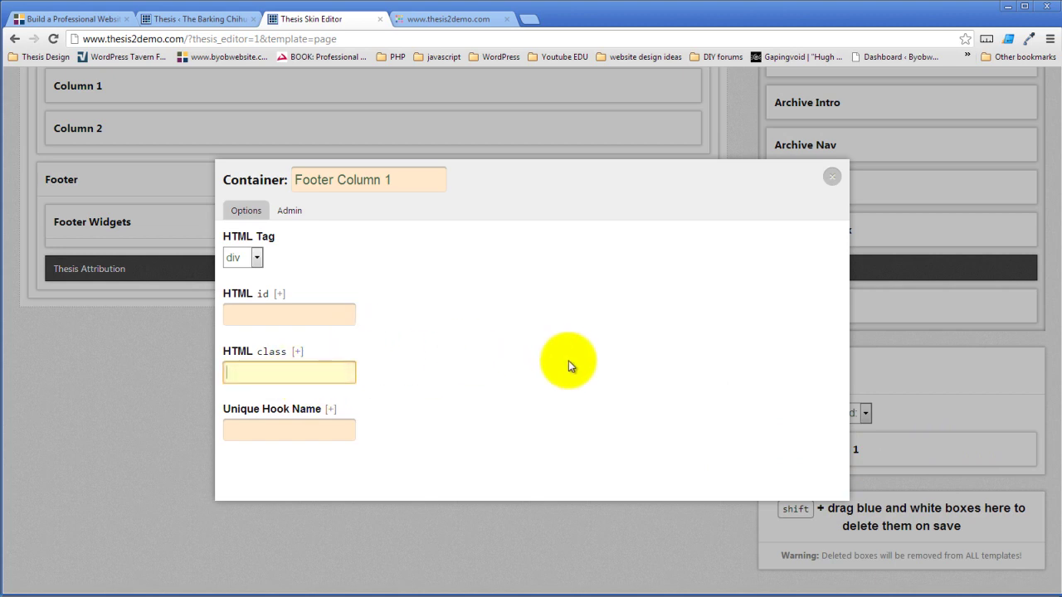
text(c1)
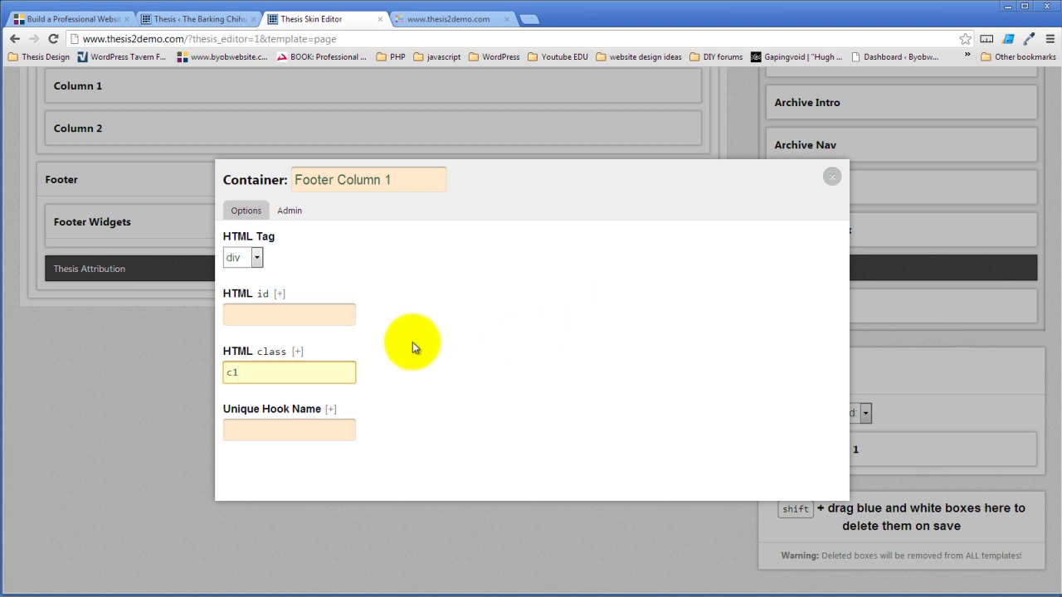
click(831, 179)
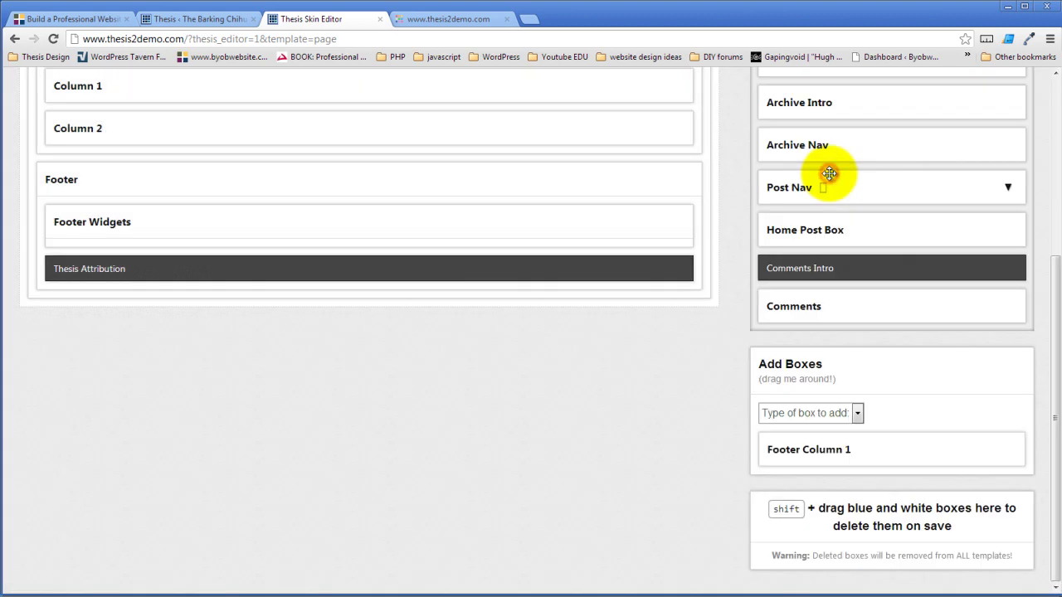
Add a second column Container box named Footer Column 2.
click(857, 415)
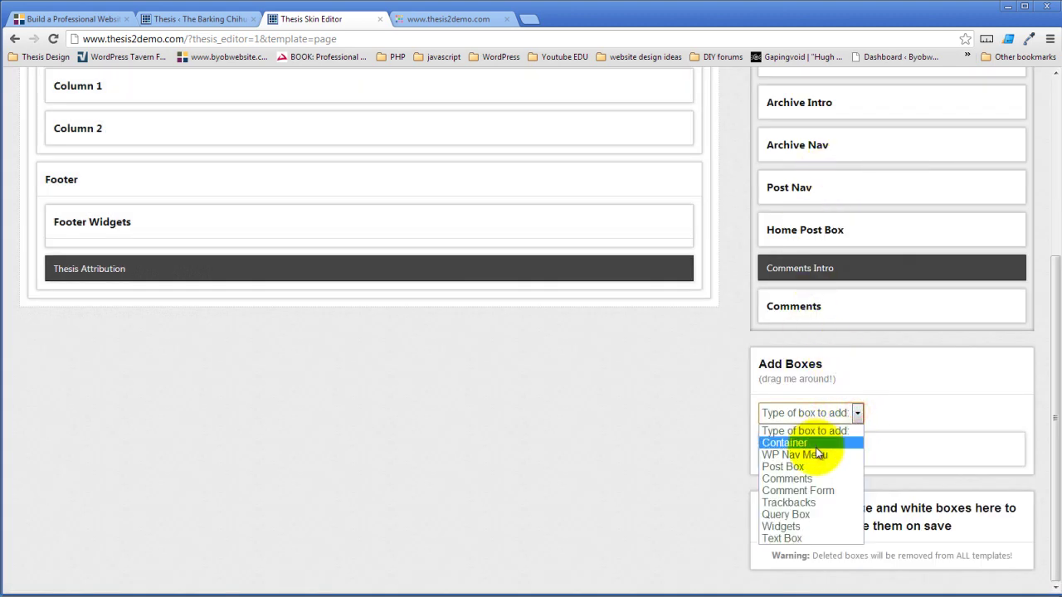
click(817, 446)
click(809, 456)
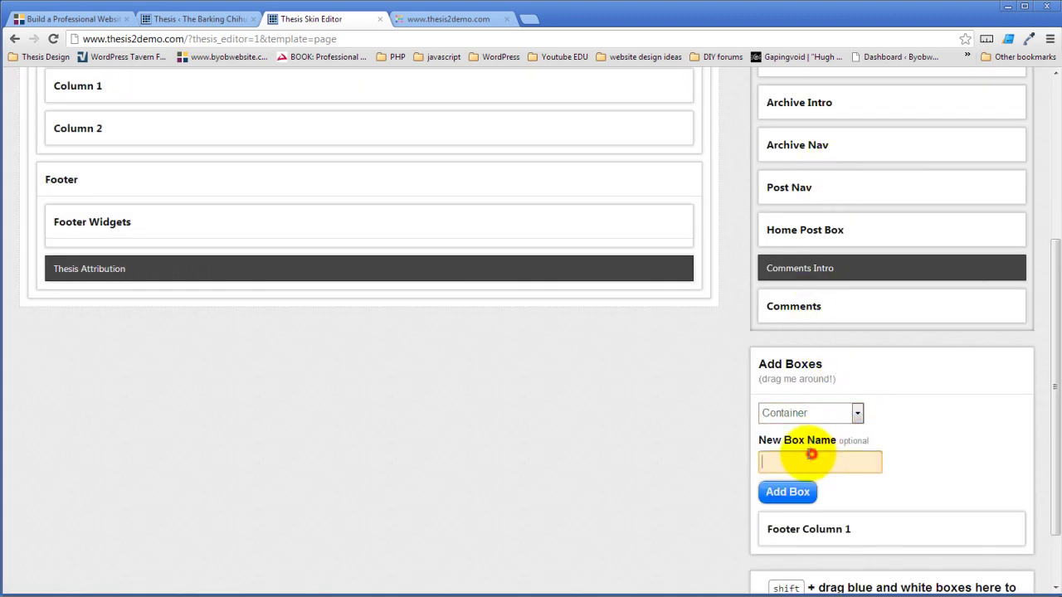
text(Footer Colu)
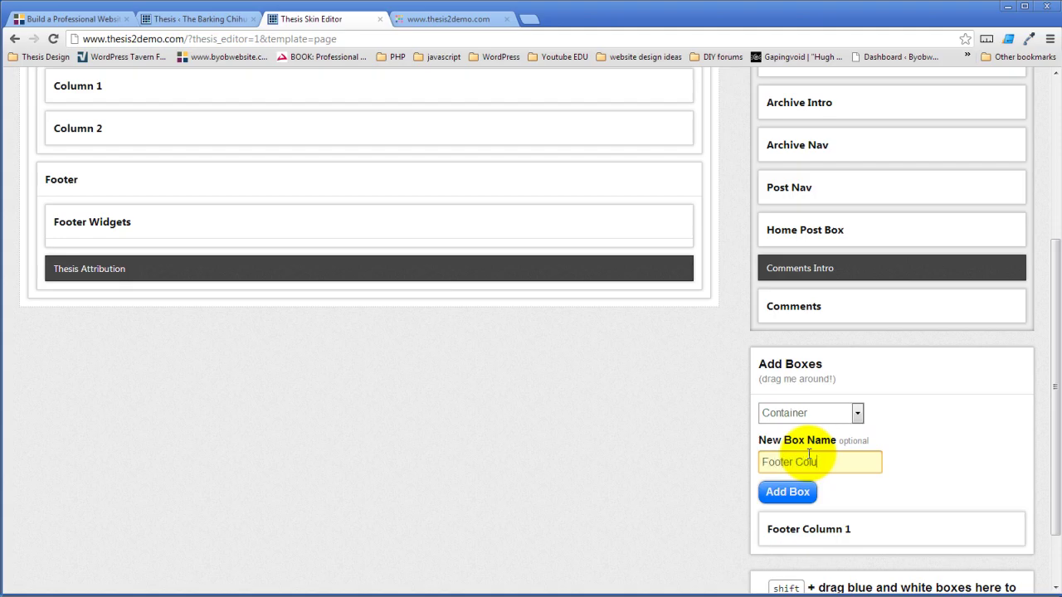
text(mn 2)
click(788, 491)
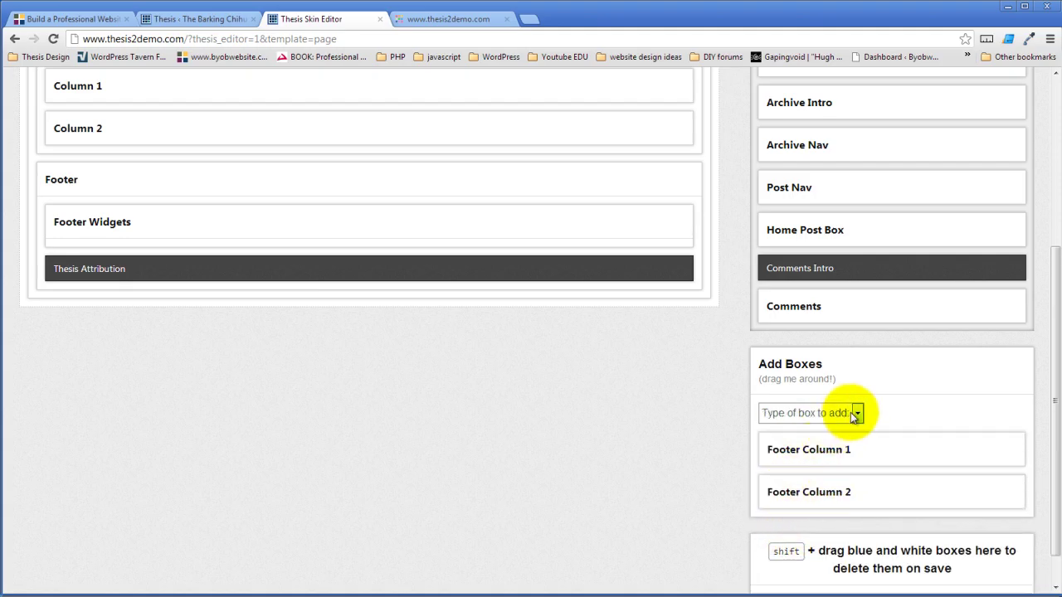
Add a third column Container box named Footer Column 3.
click(855, 412)
click(816, 442)
click(822, 454)
text(Footer Column)
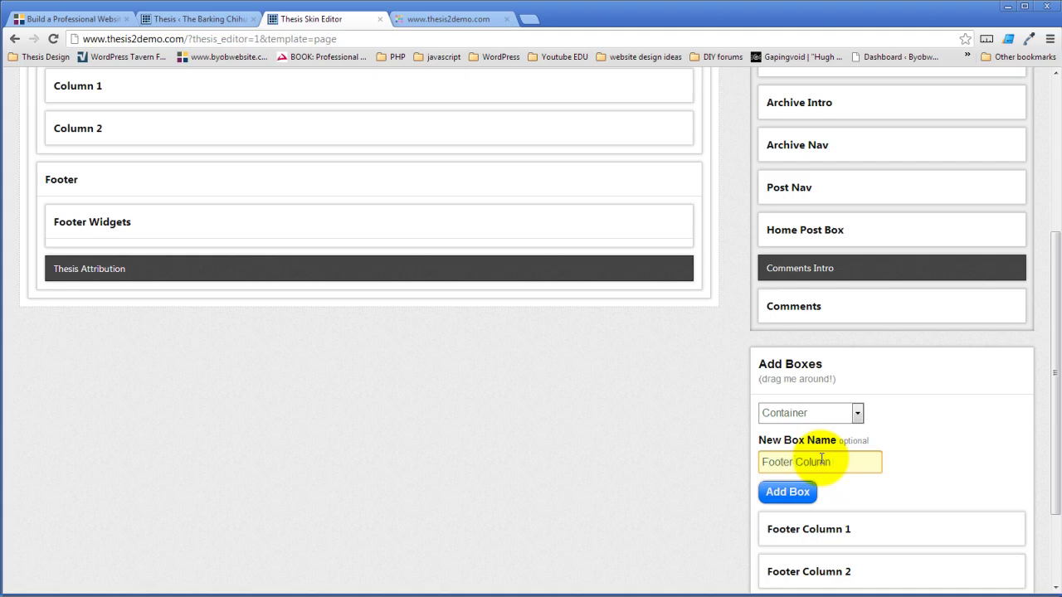
text( 3)
click(785, 494)
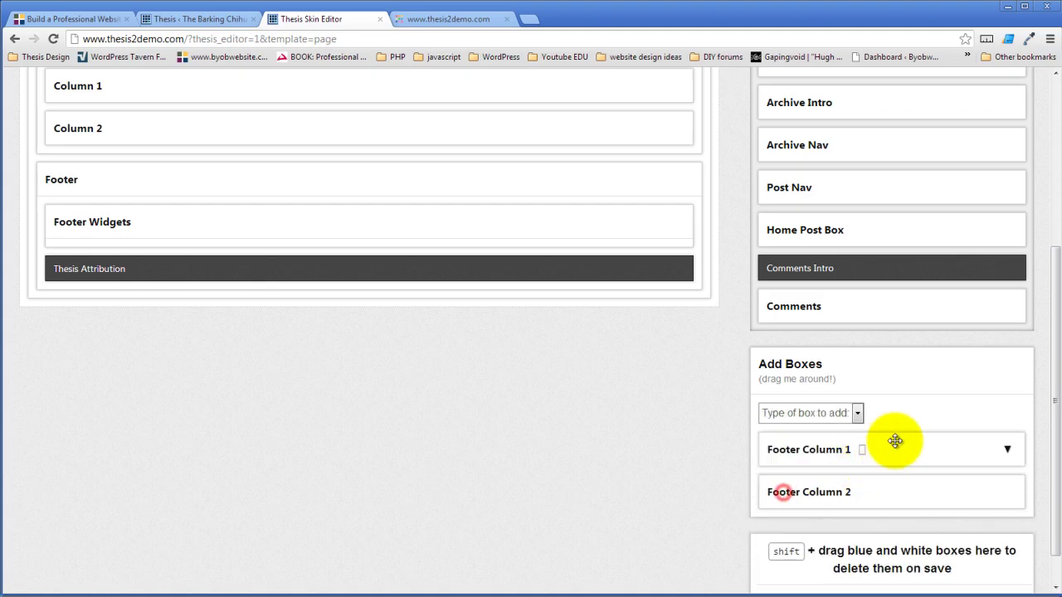
Add a fourth column Container box named Footer Column 4.
scroll(898, 437, down, 1)
click(857, 347)
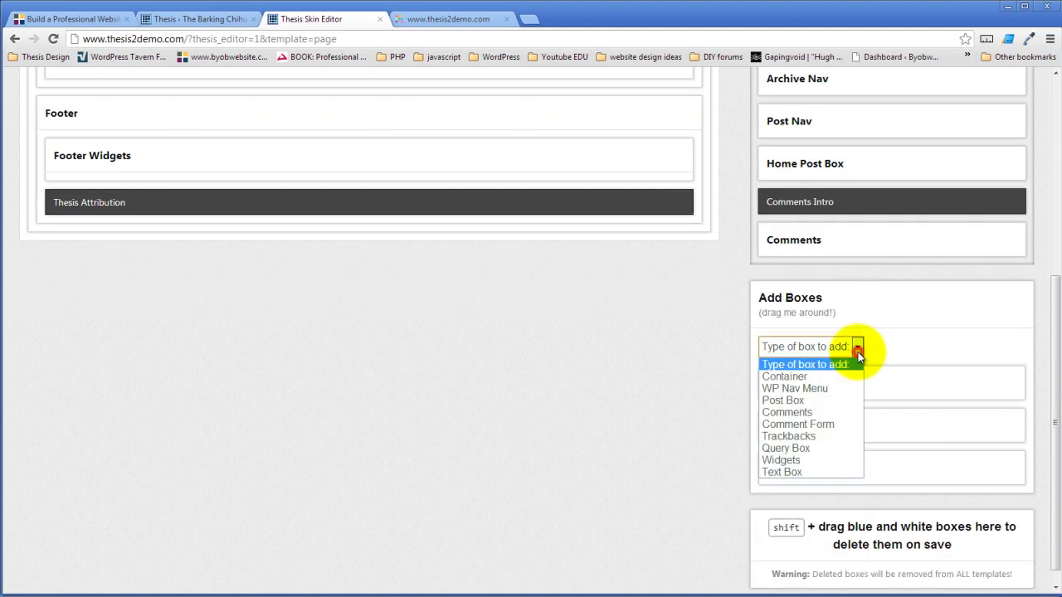
click(784, 376)
click(791, 391)
text(Fo9o)
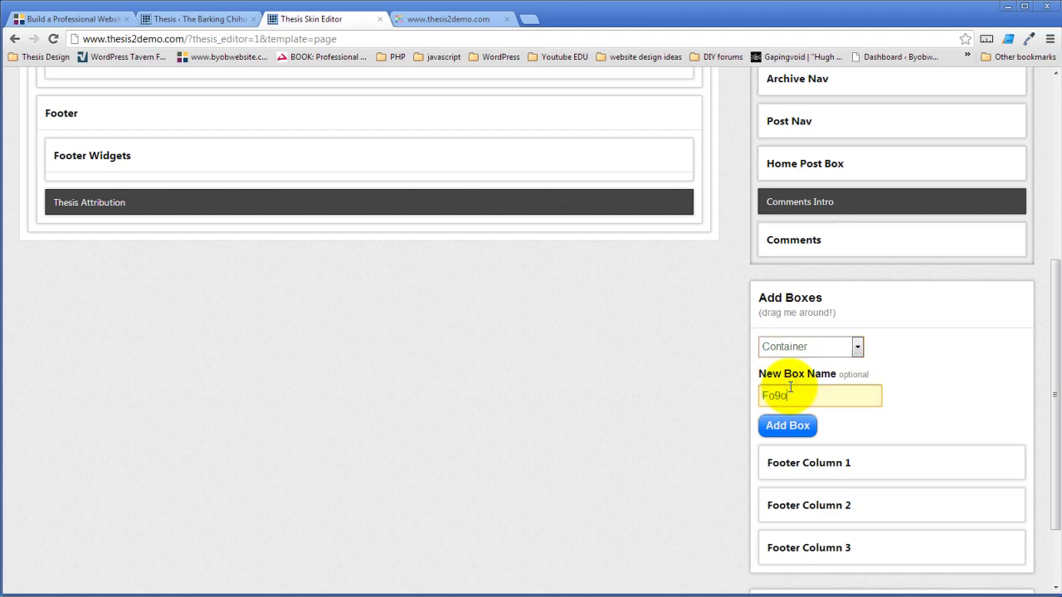
key(BackSpace)
key(BackSpace)
text(oer)
click(787, 425)
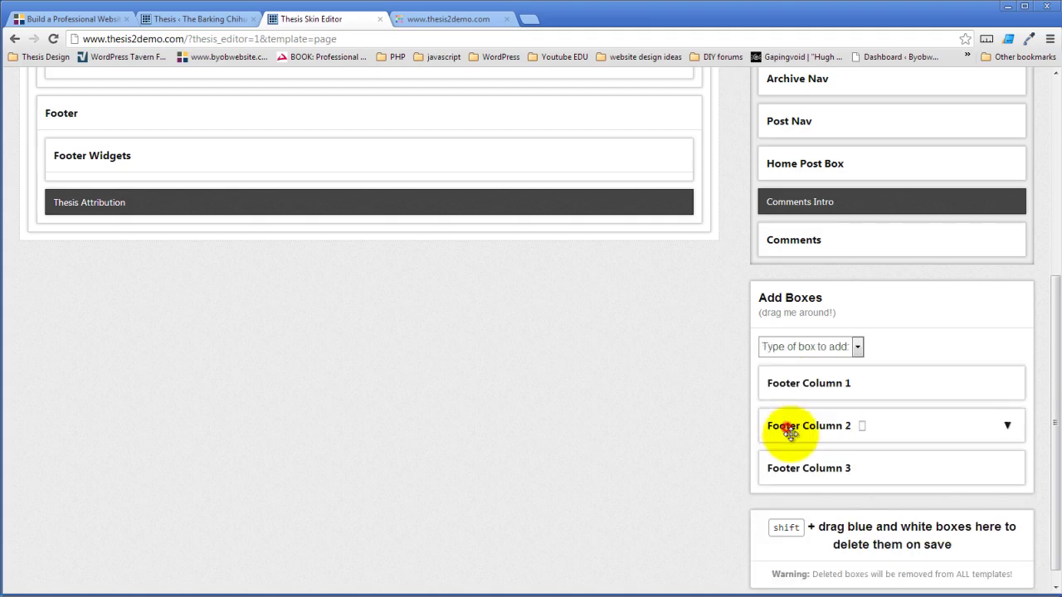
Set the HTML class of the Footer Column 4 container to c4.
scroll(902, 453, down, 1)
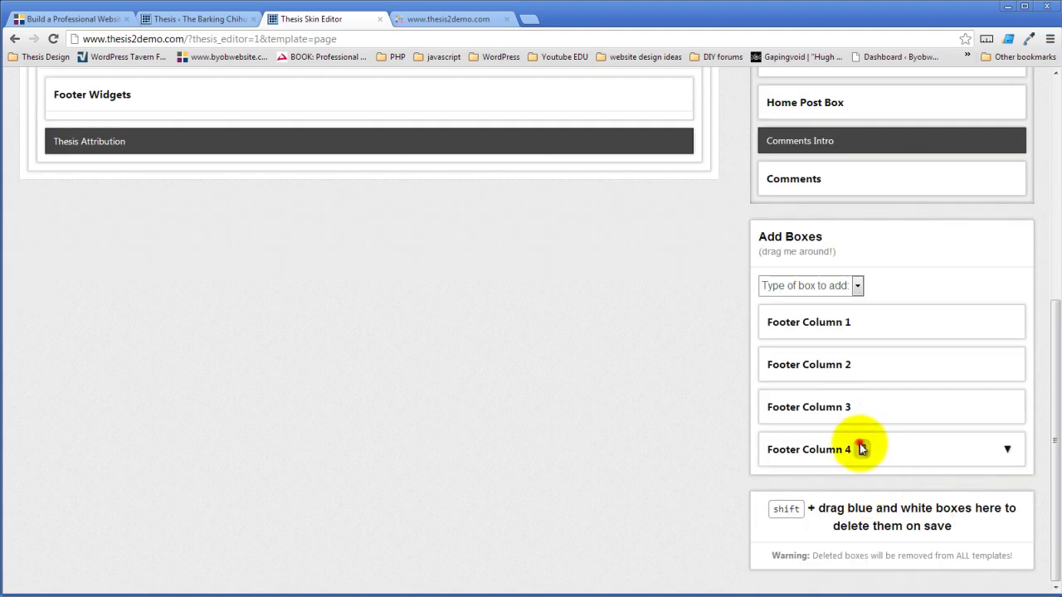
click(858, 445)
click(272, 368)
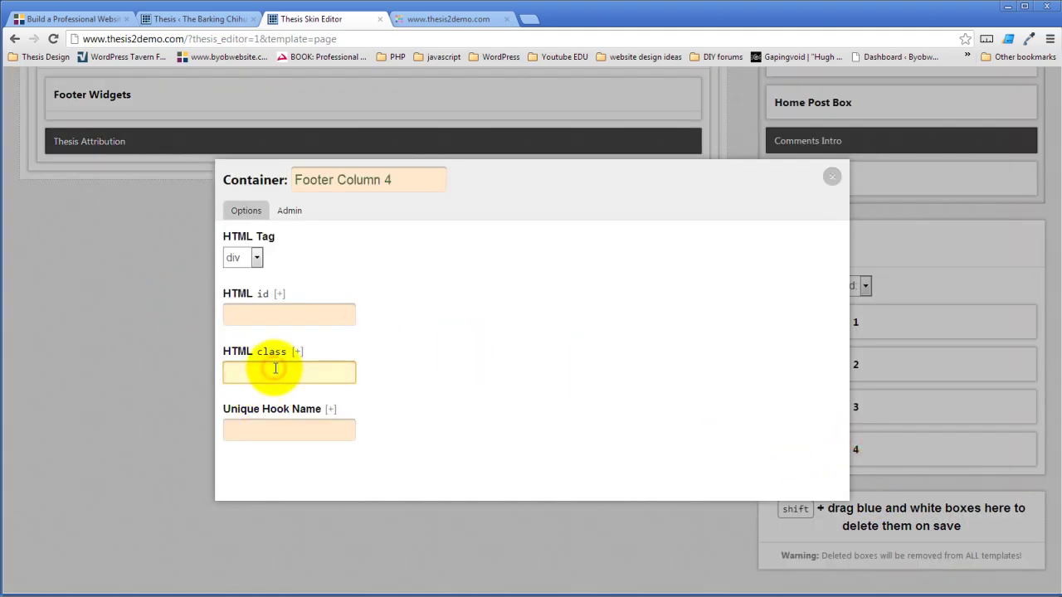
text(c4)
click(554, 306)
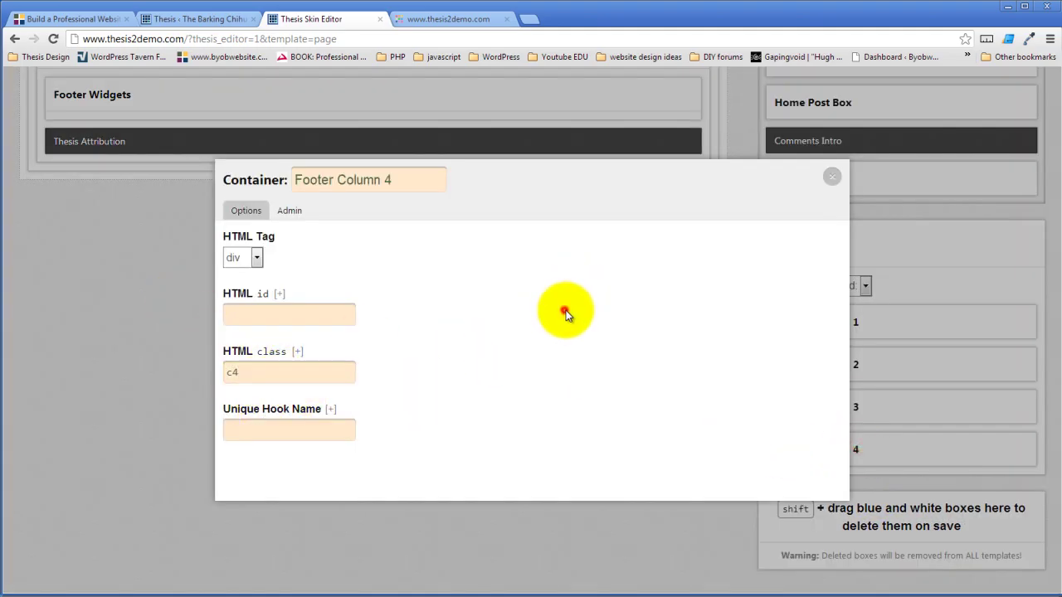
click(833, 179)
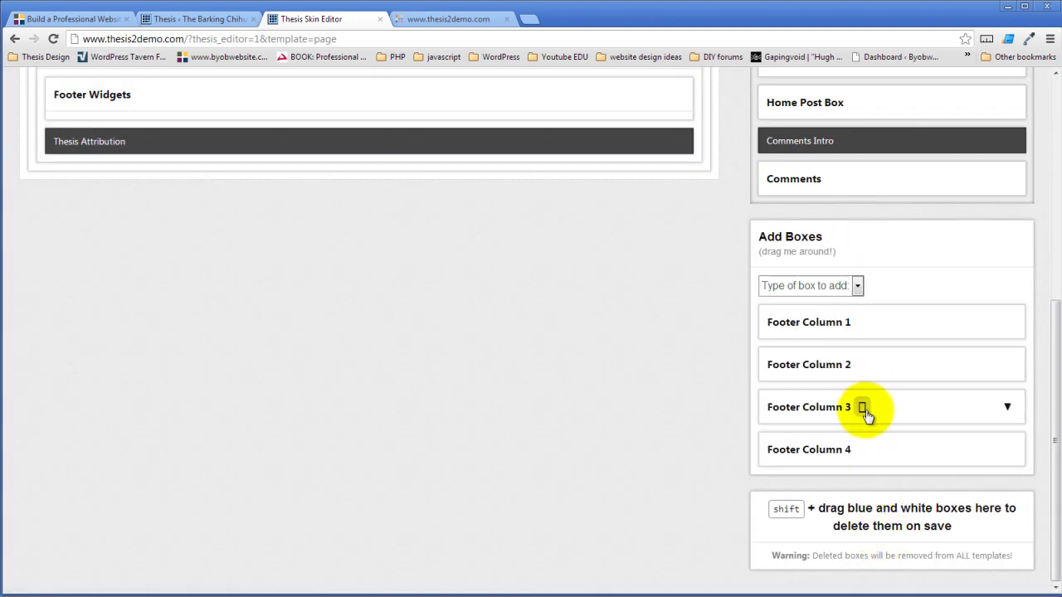
Set the HTML class of the Footer Column 3 container to c3.
click(867, 409)
click(257, 372)
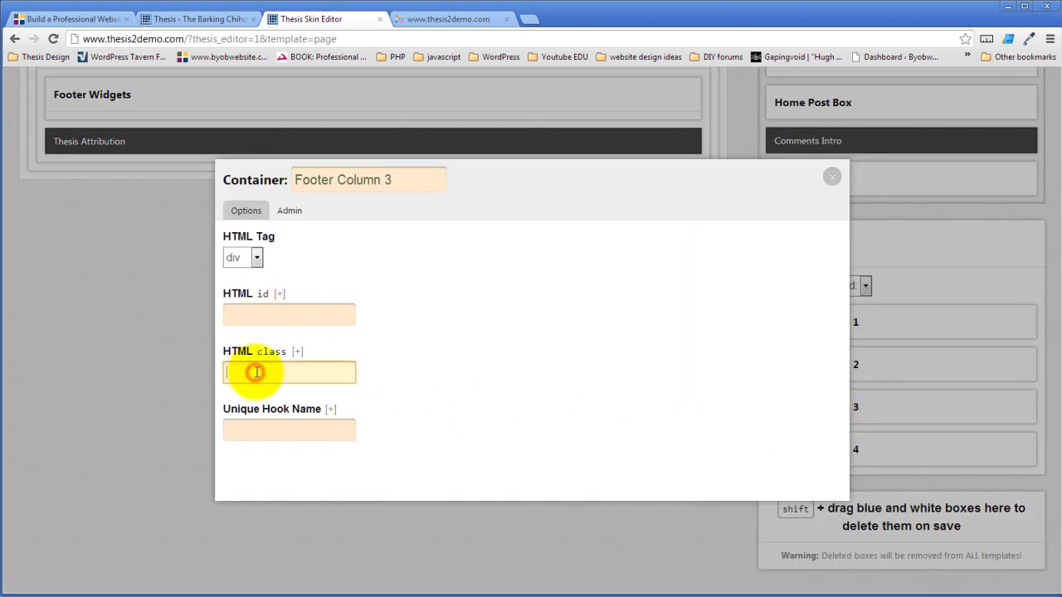
text(c3)
click(831, 176)
Set the HTML class of the Footer Column 2 container to c2.
click(862, 365)
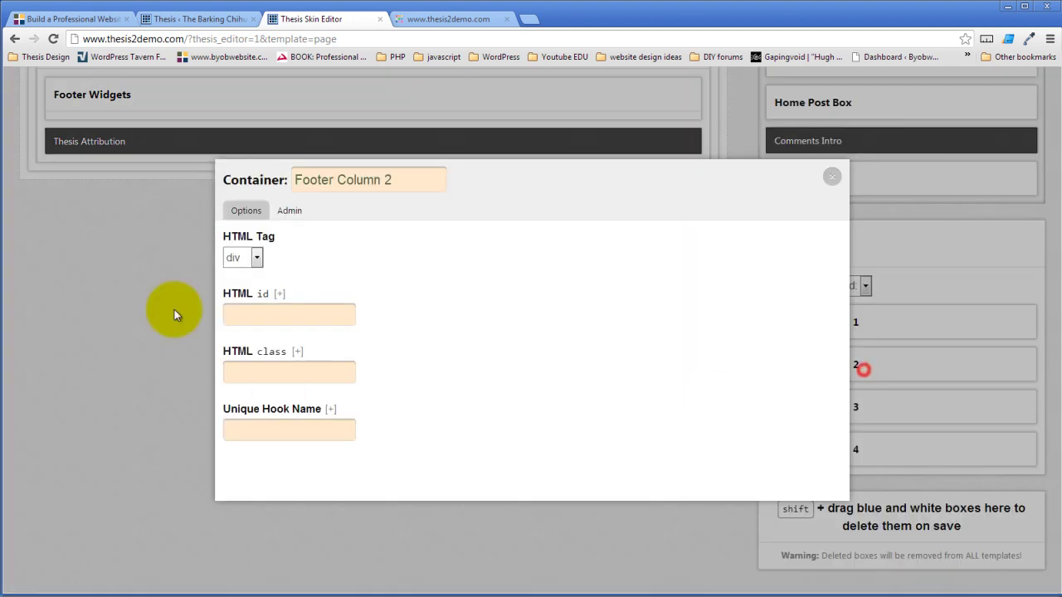
click(265, 375)
text(c2)
click(552, 331)
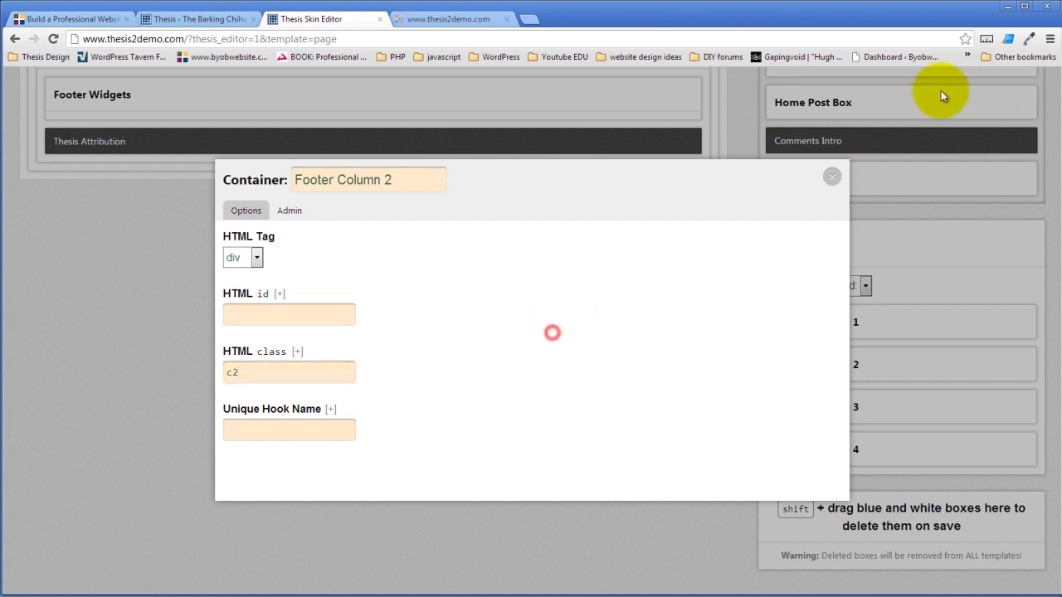
click(832, 176)
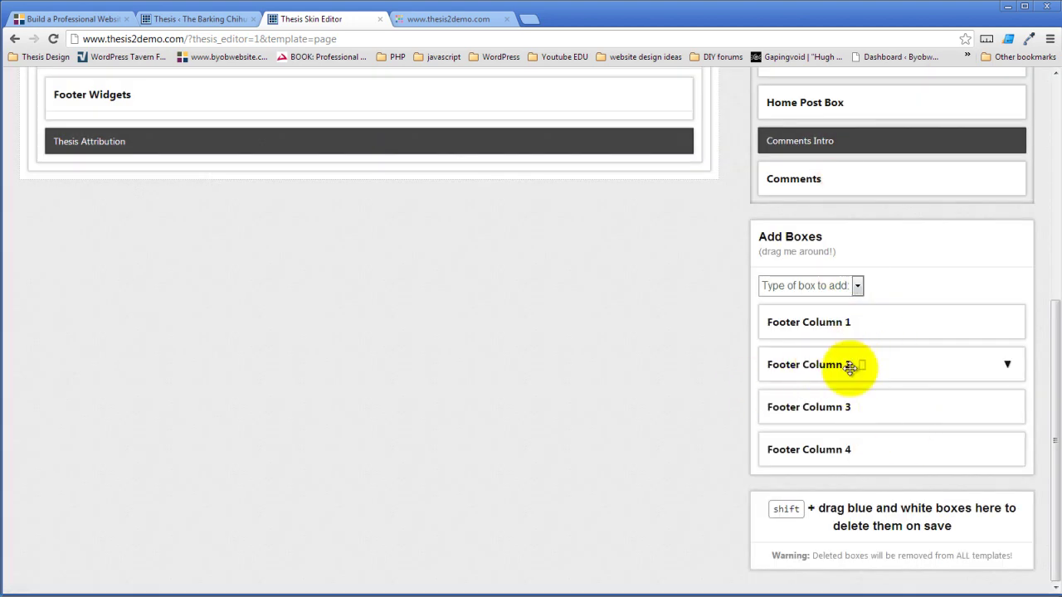
Nest the four Footer Column containers inside the Footer Widgets box, ordered from Footer Column 1 to Footer Column 4.
drag(834, 448, 208, 142)
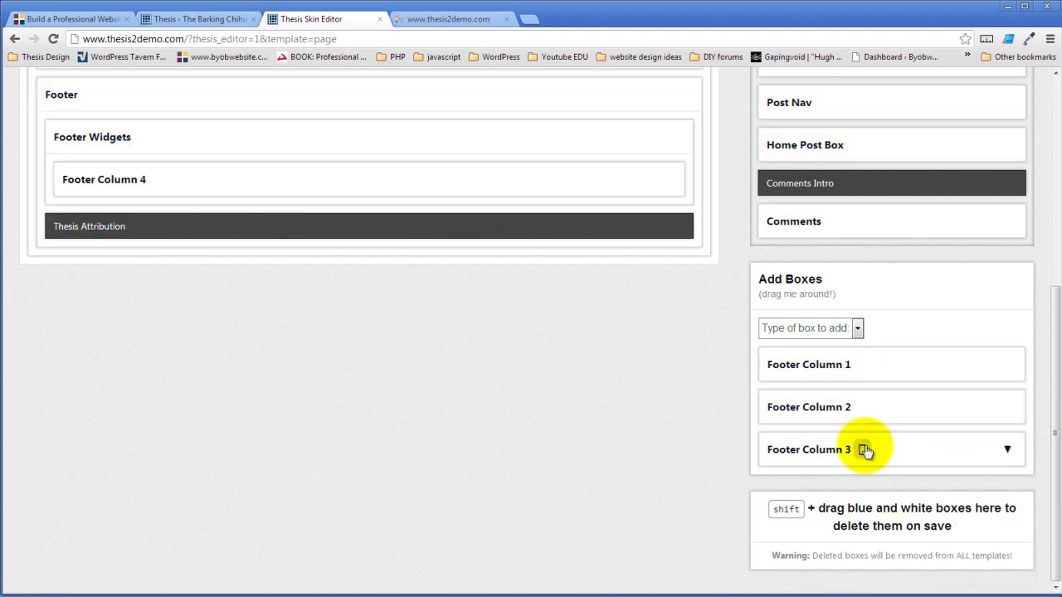
drag(884, 448, 222, 178)
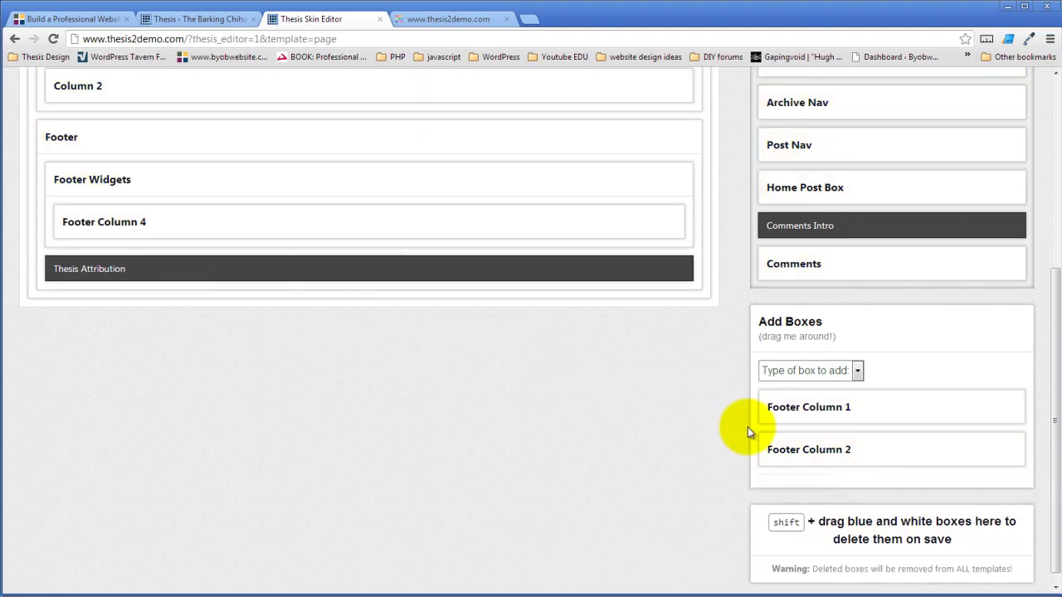
drag(891, 454, 343, 219)
drag(917, 448, 301, 262)
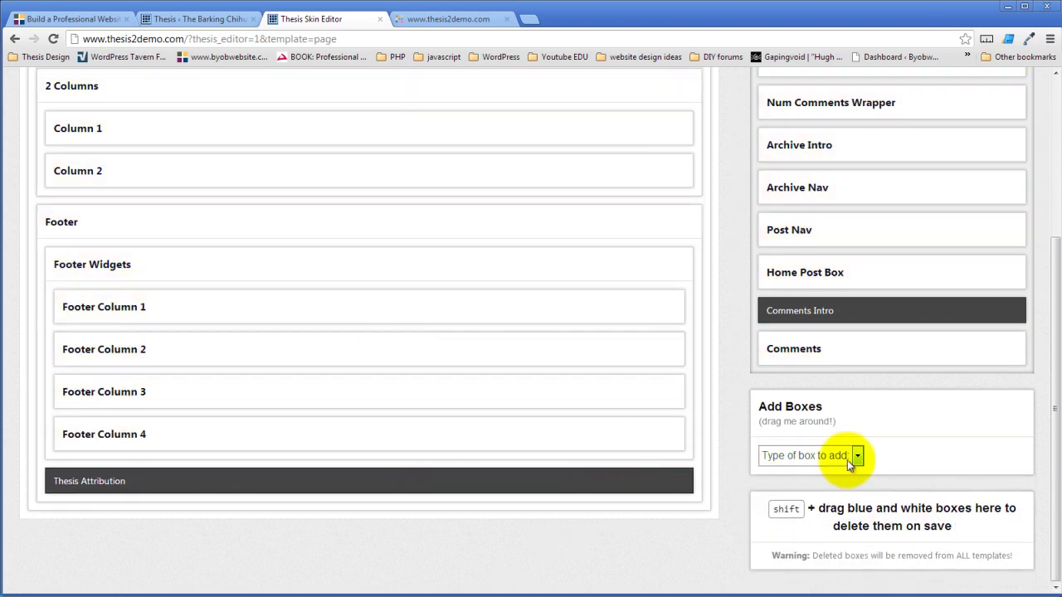
Add a Widgets box named Footer 1.
click(857, 458)
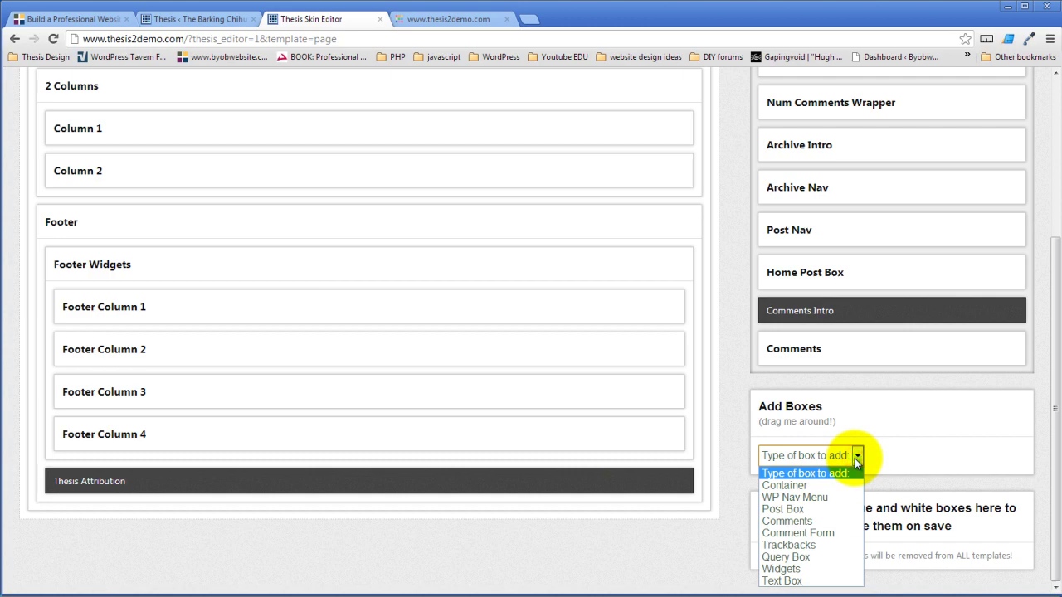
click(854, 458)
click(854, 458)
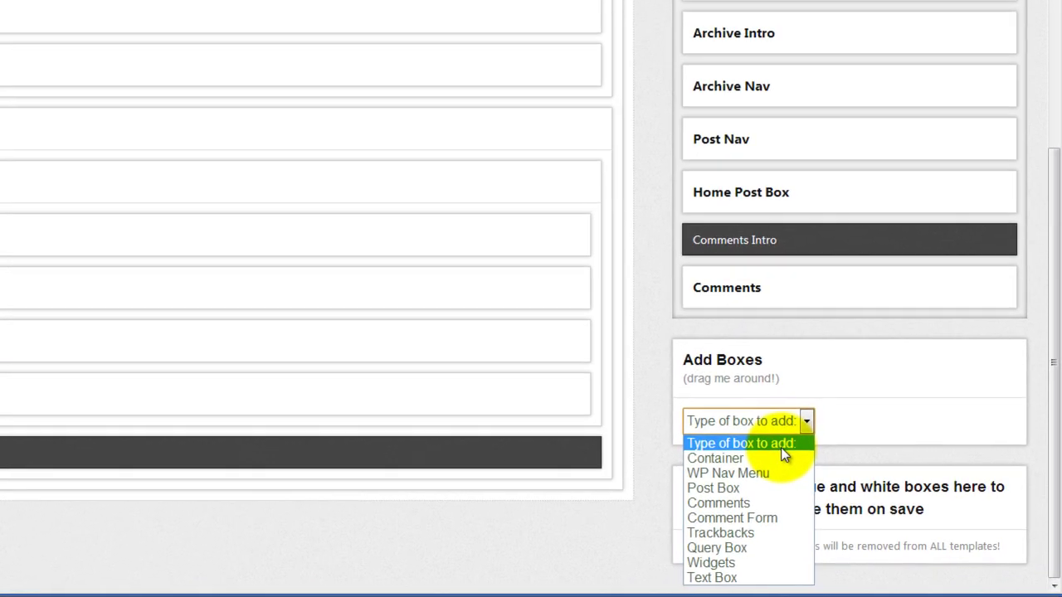
click(737, 563)
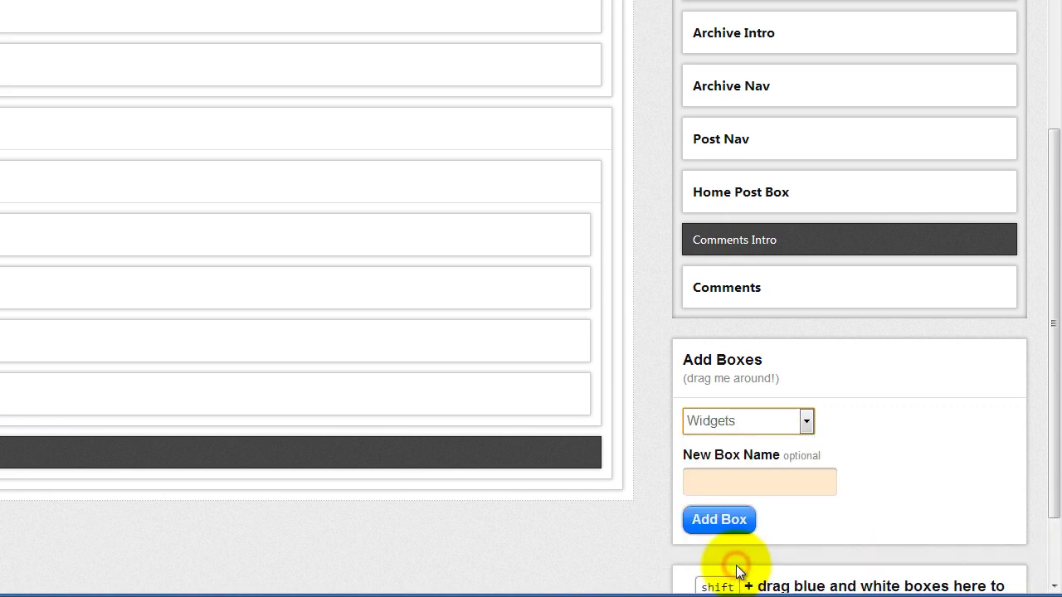
click(767, 484)
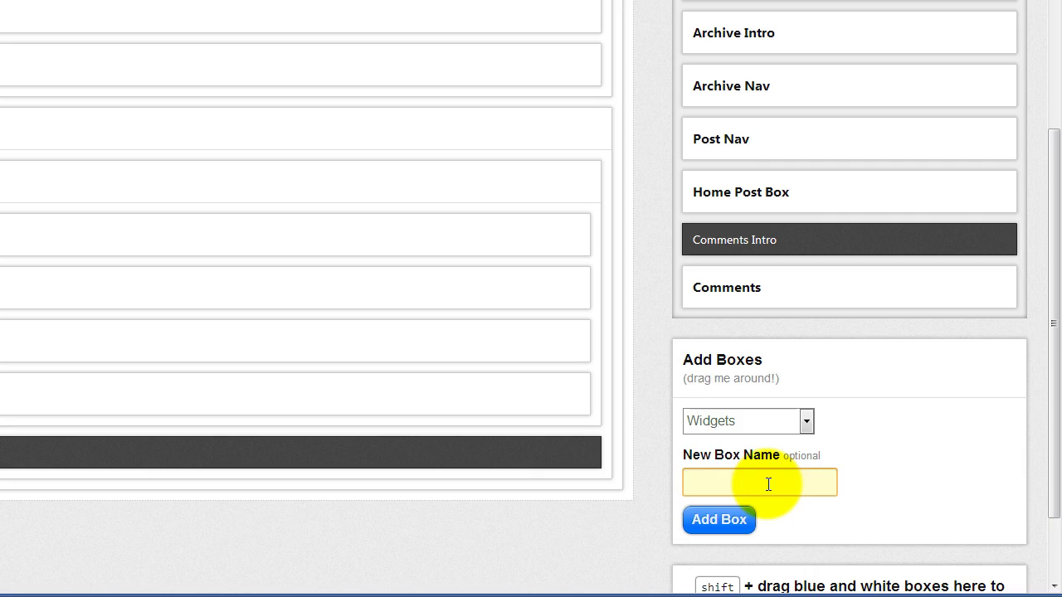
text(Footer 1)
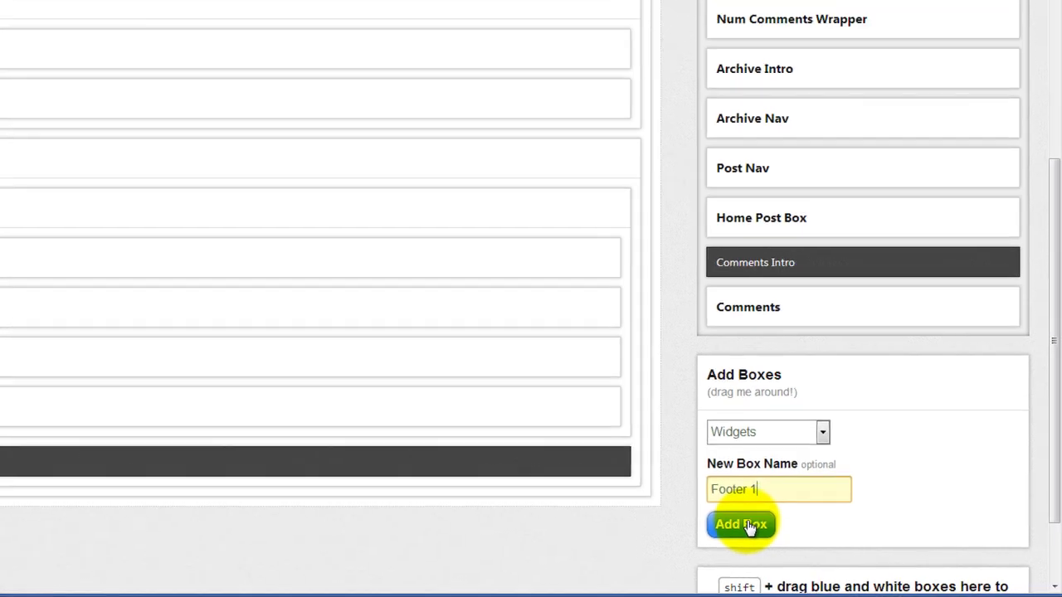
click(744, 524)
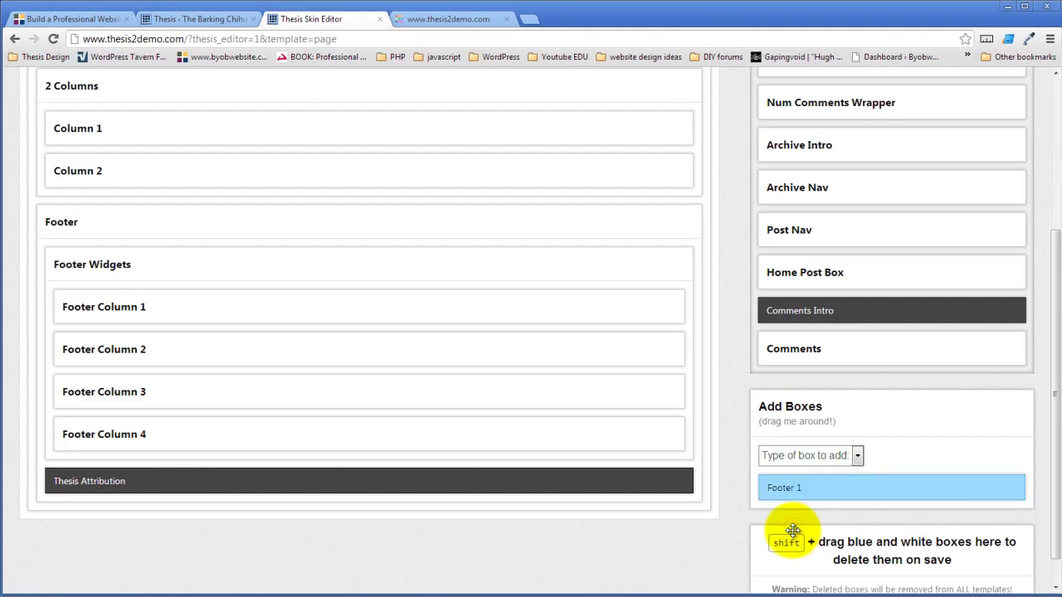
Add a second Widgets box named Footer 2.
scroll(800, 510, down, 1)
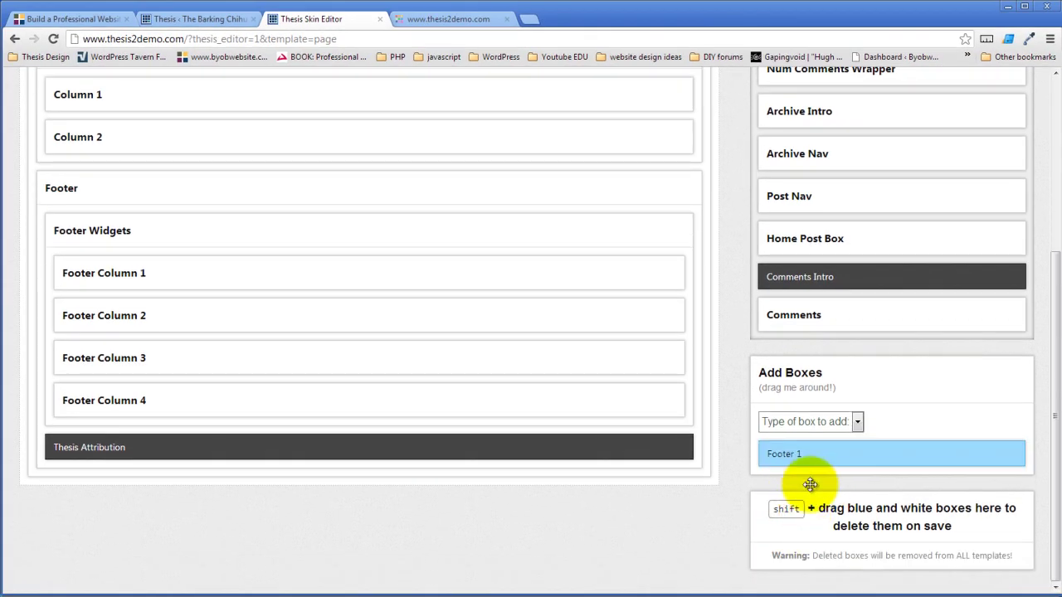
click(806, 422)
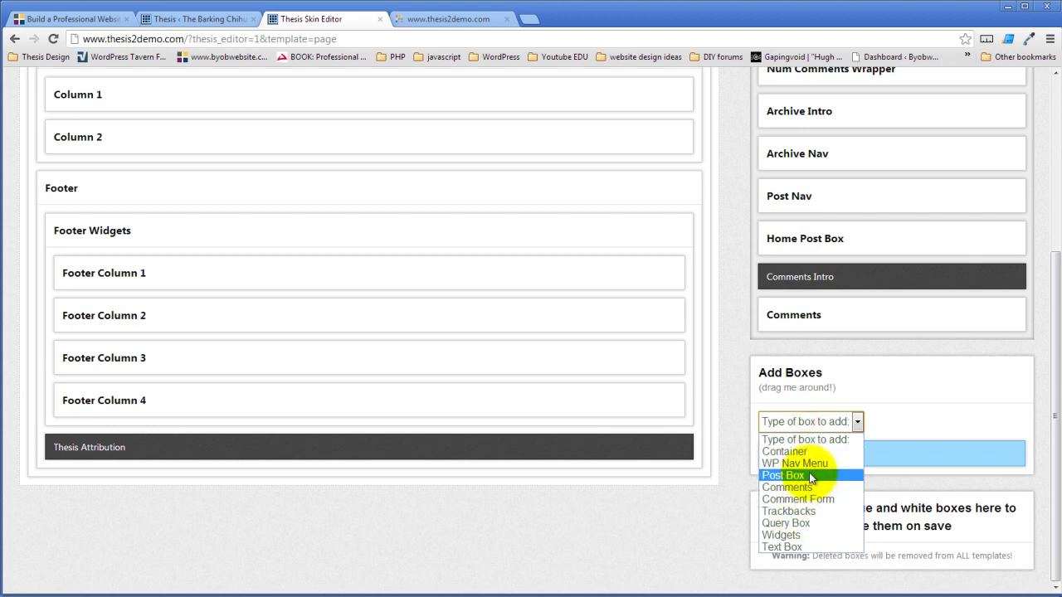
click(783, 535)
click(831, 469)
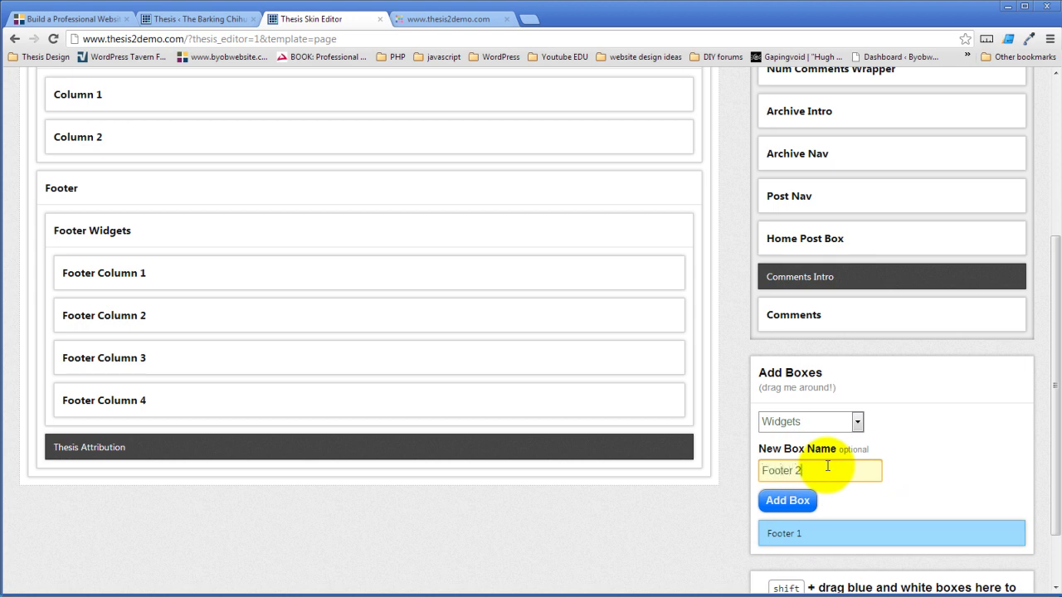
click(783, 500)
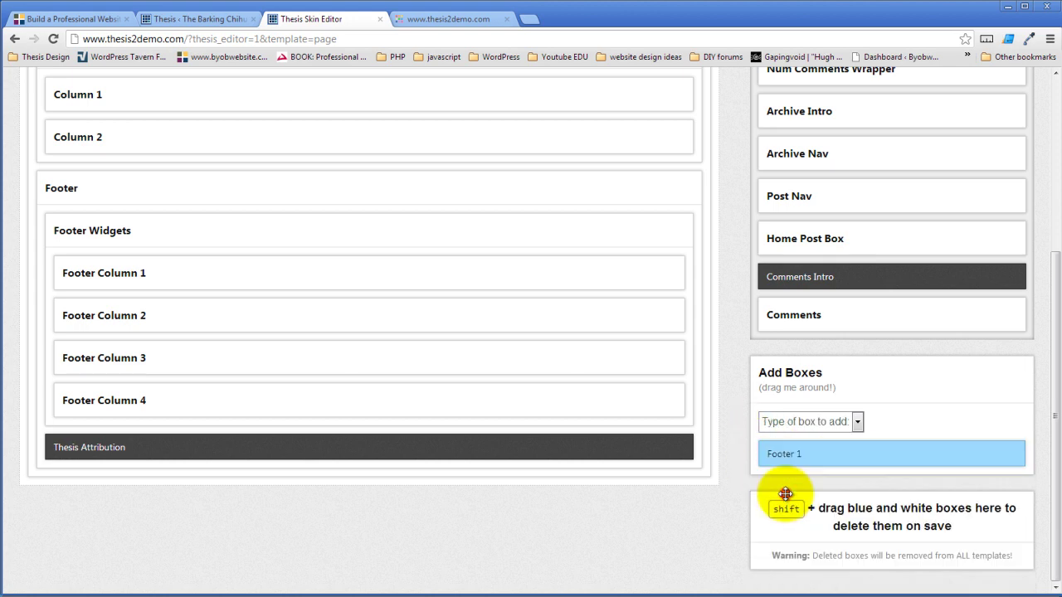
Add a third Widgets box named Footer 3.
click(823, 427)
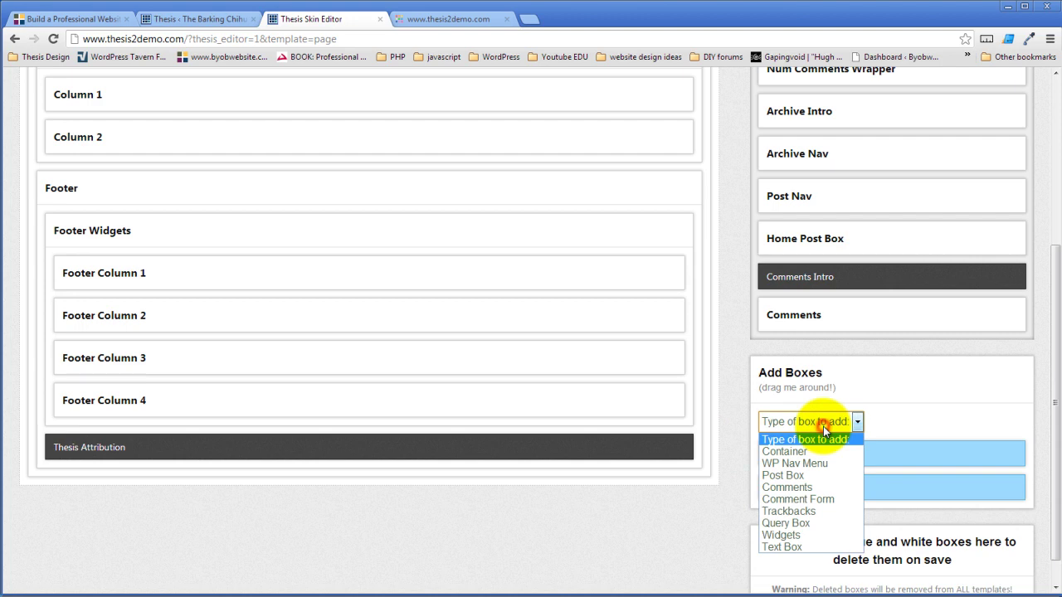
click(798, 535)
click(807, 467)
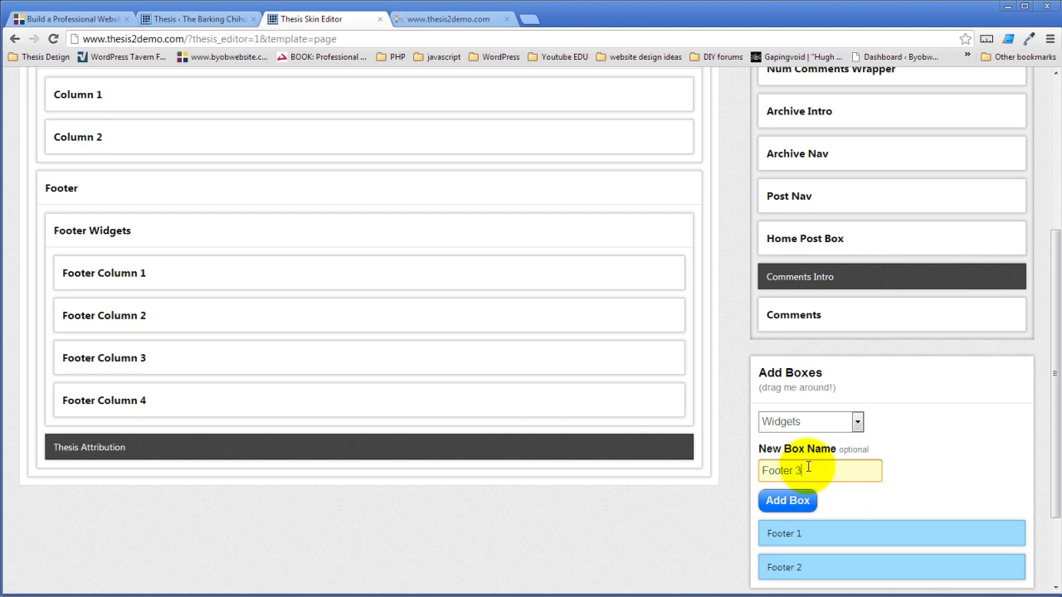
click(798, 503)
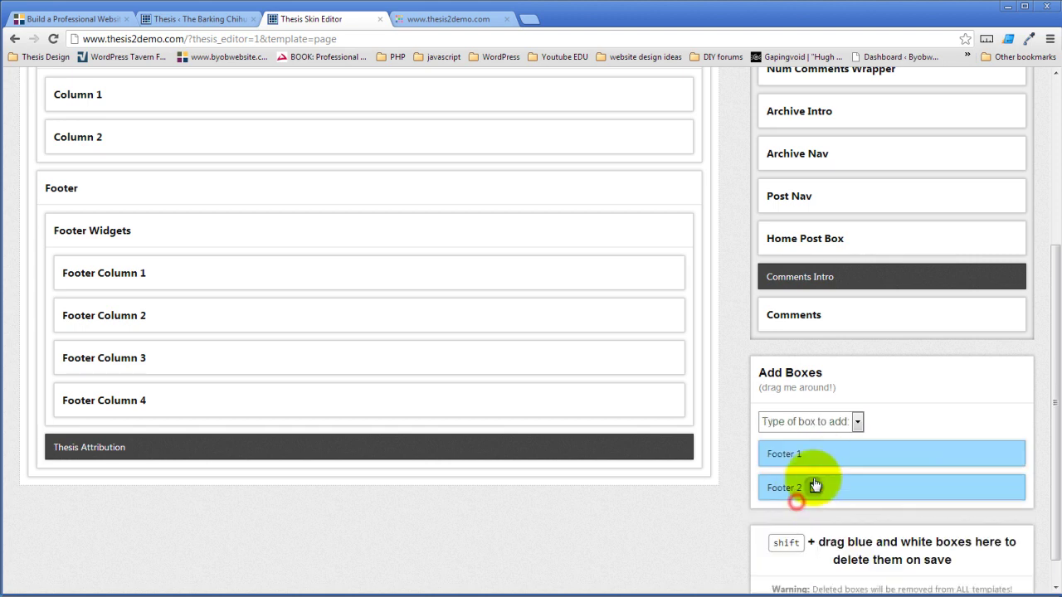
Add a fourth Widgets box named Footer 4.
click(814, 421)
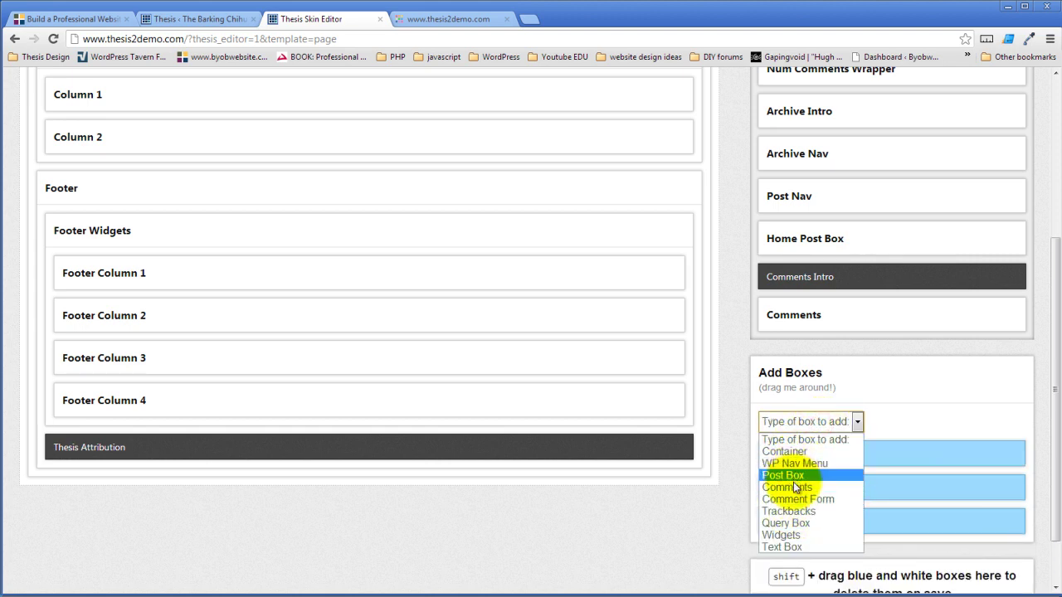
click(792, 535)
click(829, 464)
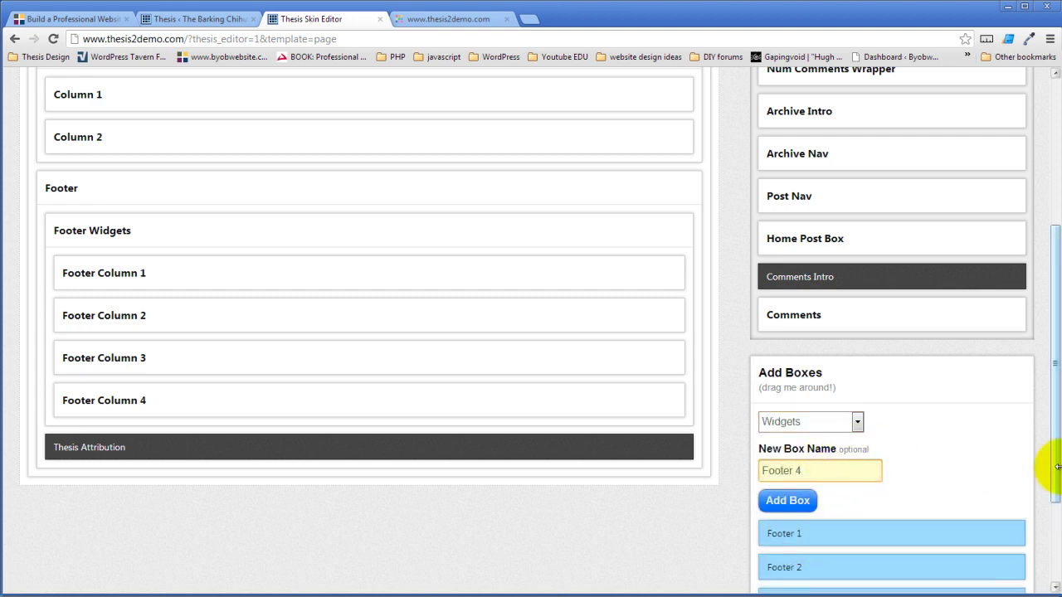
click(784, 501)
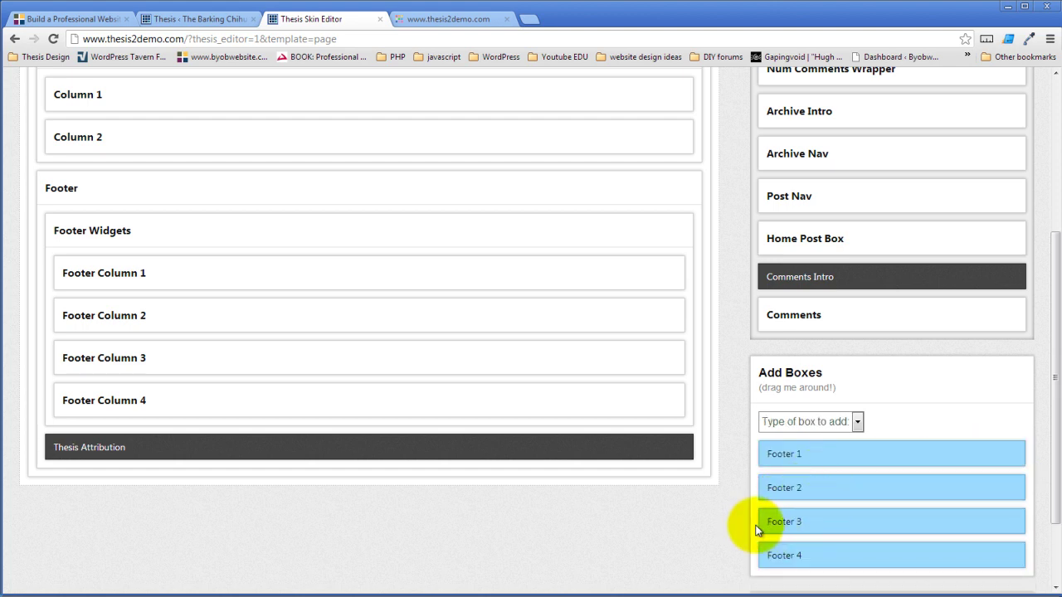
Set the Footer 4 widgets box to HTML class .widget with title tag h4, and copy the class text.
click(801, 559)
click(285, 264)
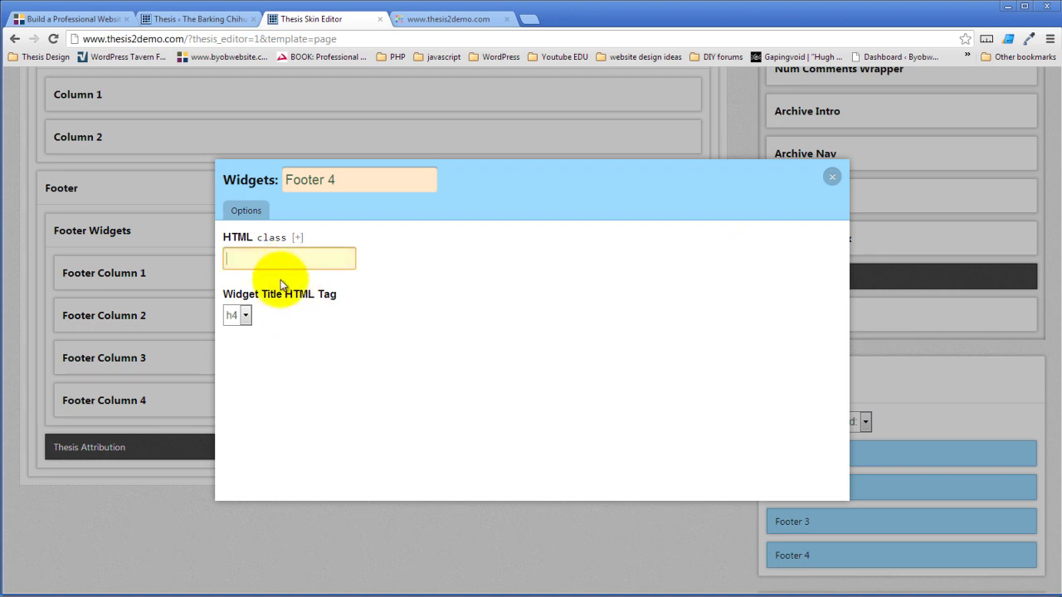
click(246, 318)
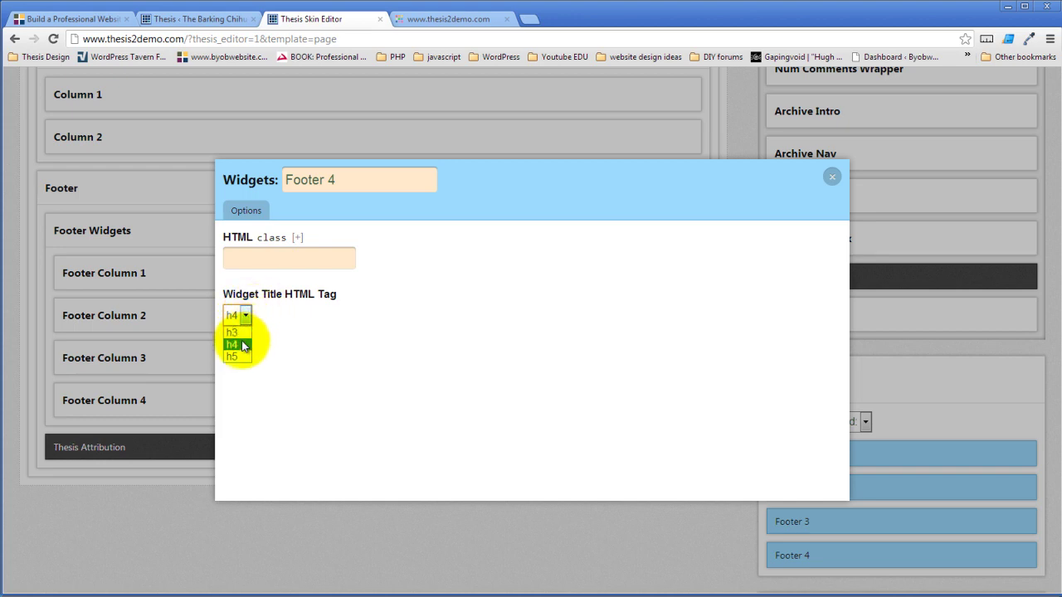
click(243, 345)
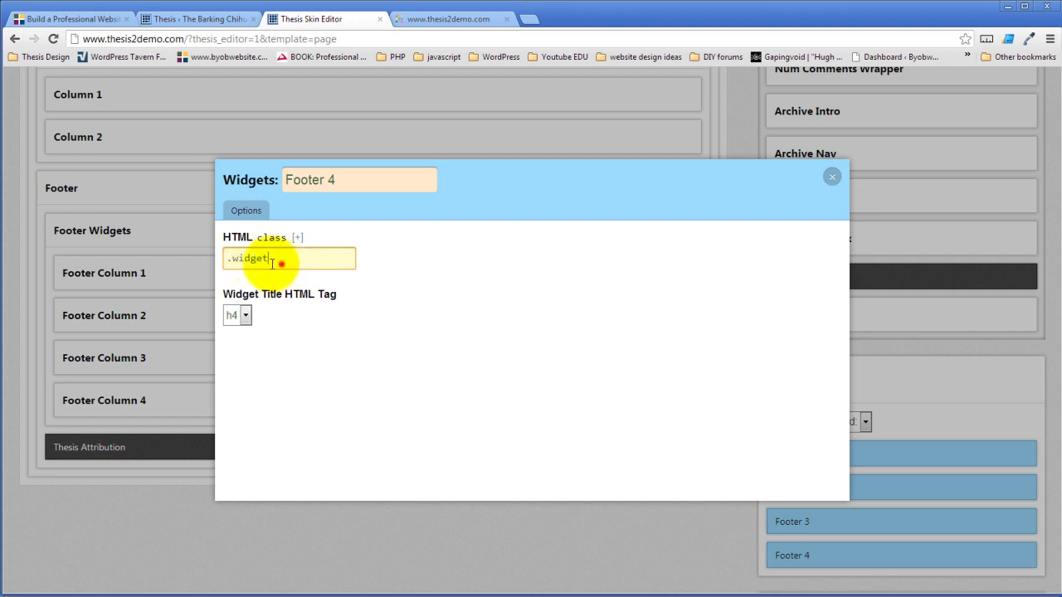
drag(281, 263, 195, 260)
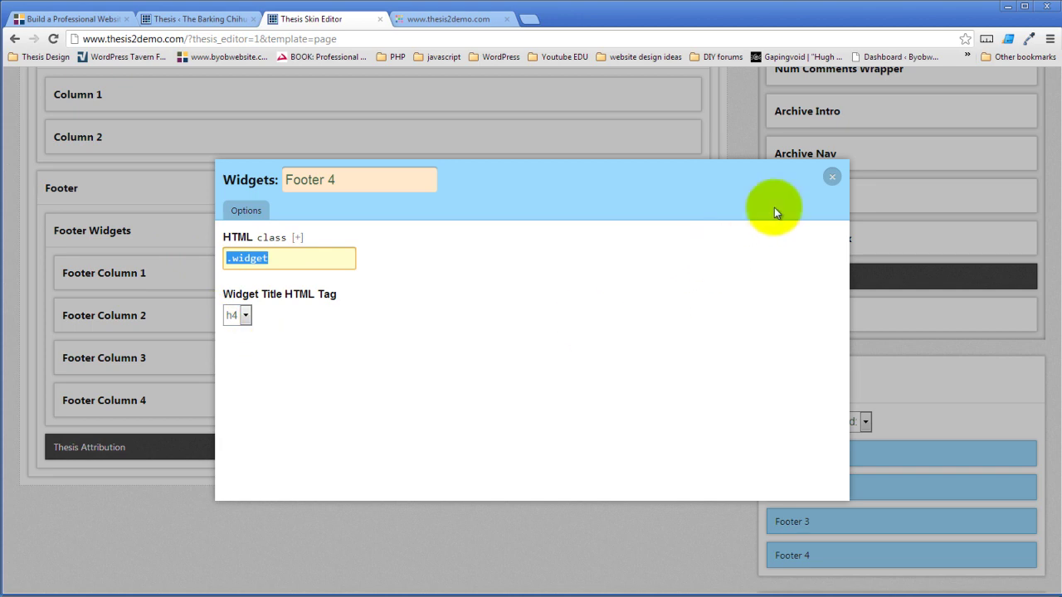
click(833, 179)
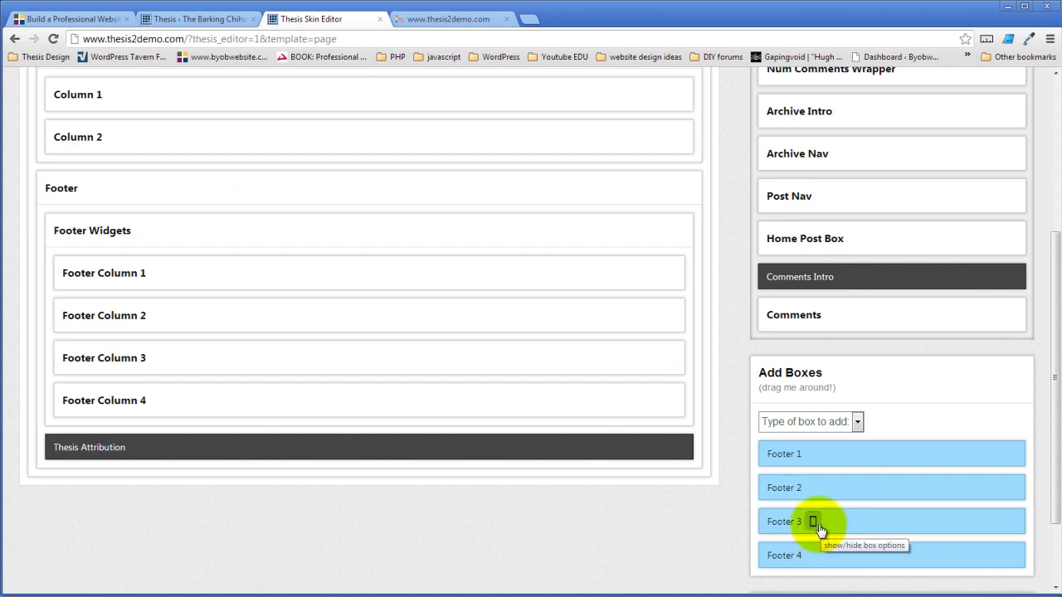
Set the HTML class of the Footer 3 widgets box to .widget.
click(813, 522)
click(266, 262)
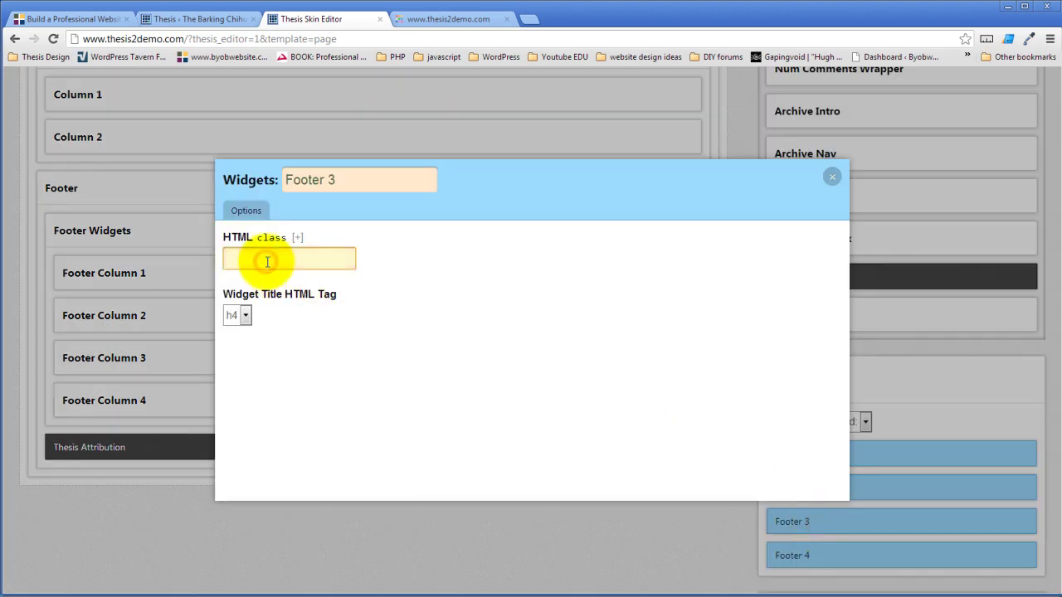
click(609, 277)
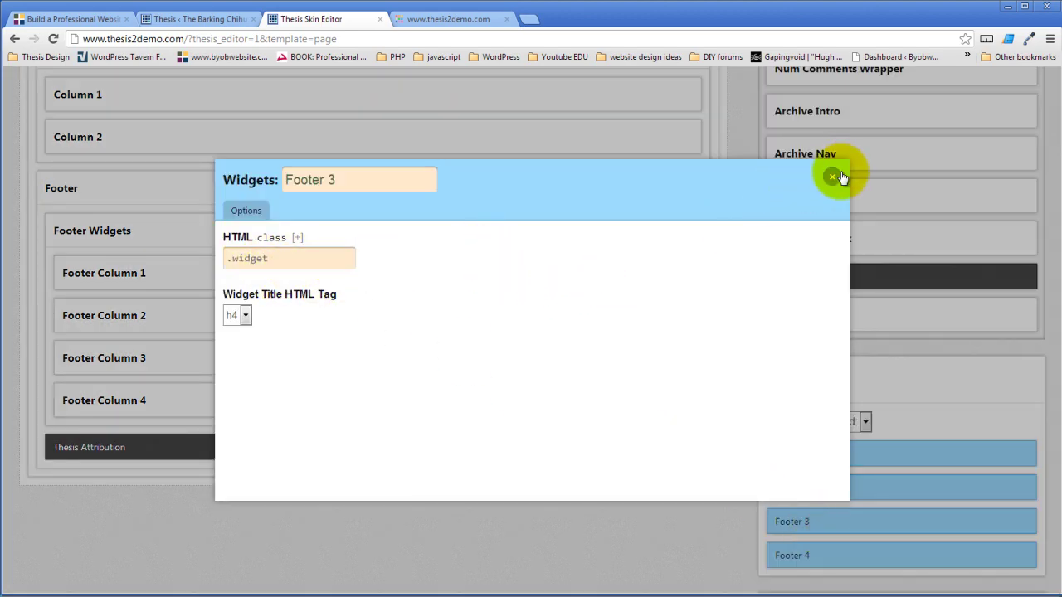
click(840, 176)
Set the HTML class of the Footer 2 widgets box to .widget.
click(813, 488)
click(246, 262)
click(462, 315)
click(833, 178)
Set the HTML class of the Footer 1 widgets box to .widget.
click(811, 452)
click(254, 257)
click(455, 343)
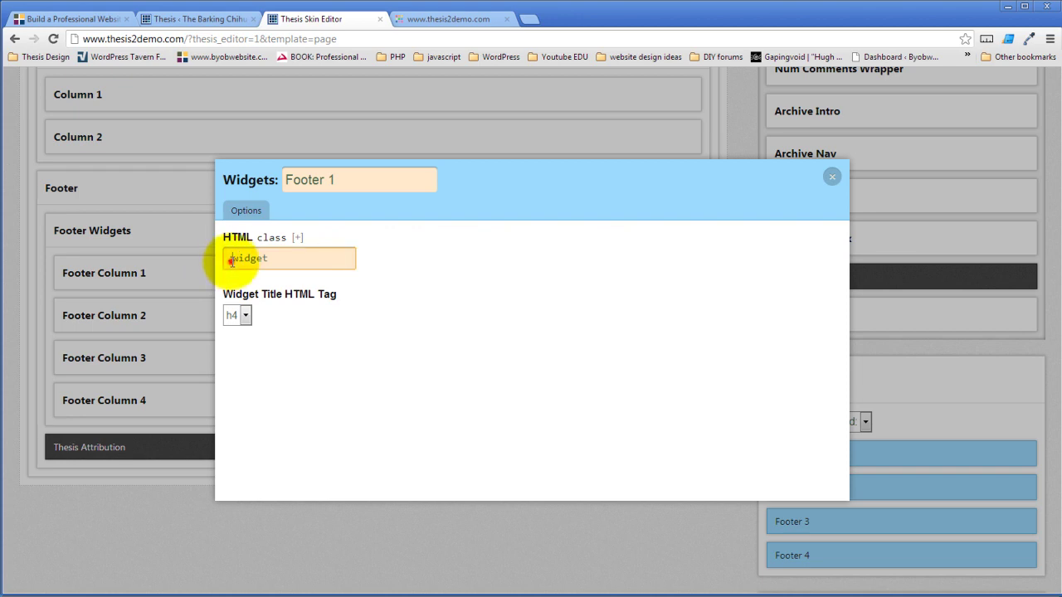
Remove the leading dot from the Footer 1 widgets box's HTML class so it is widget.
drag(231, 261, 223, 262)
key(BackSpace)
click(486, 321)
click(834, 178)
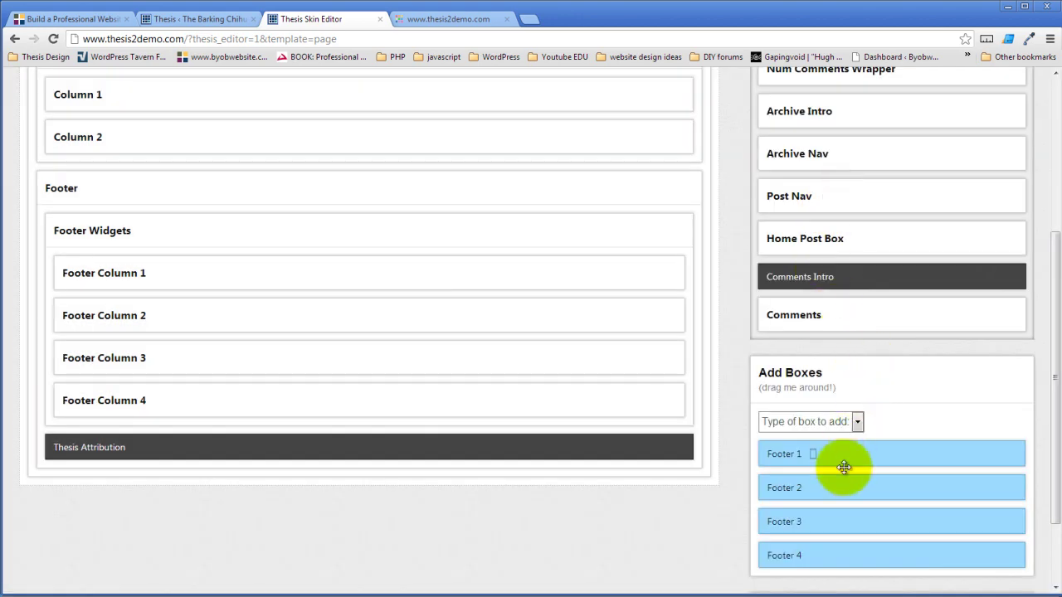
Change the Footer 2 widgets box's HTML class to widget, without the leading dot.
click(816, 489)
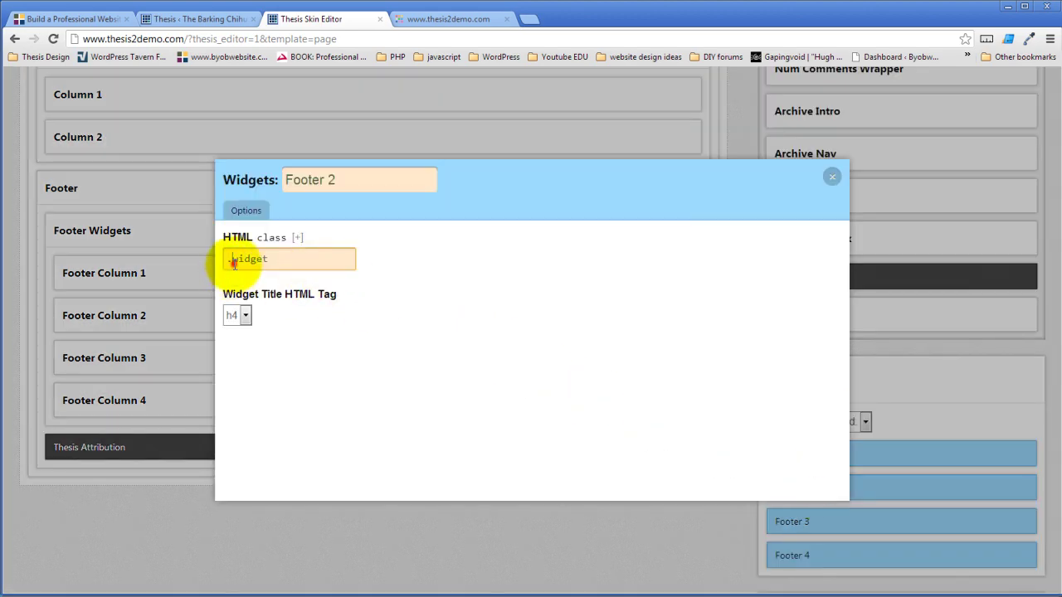
drag(232, 260, 202, 258)
key(BackSpace)
click(336, 350)
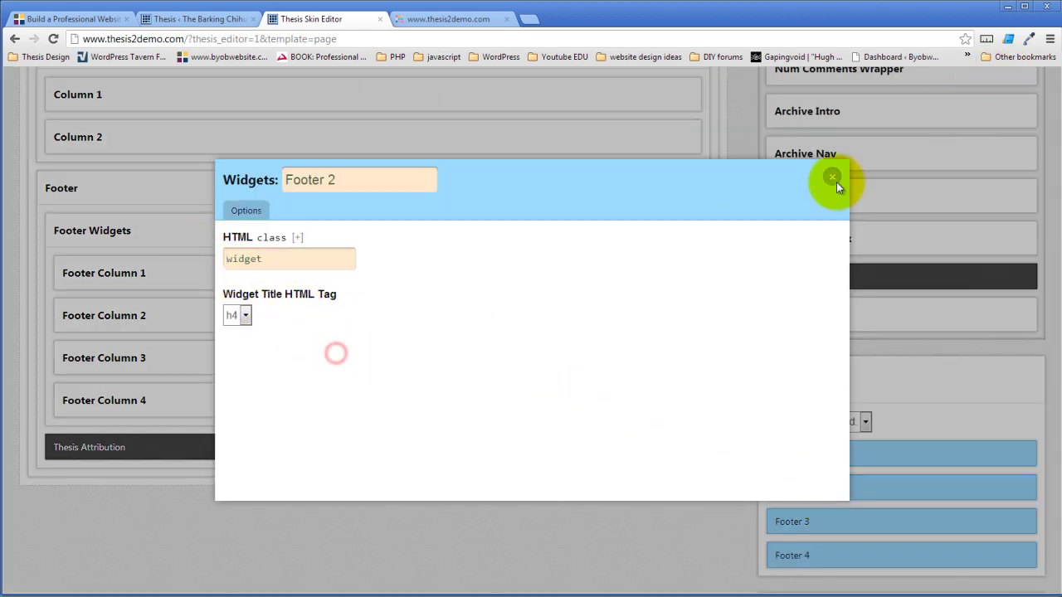
click(832, 177)
Change the Footer 3 widgets box's HTML class to widget, without the leading dot.
click(813, 521)
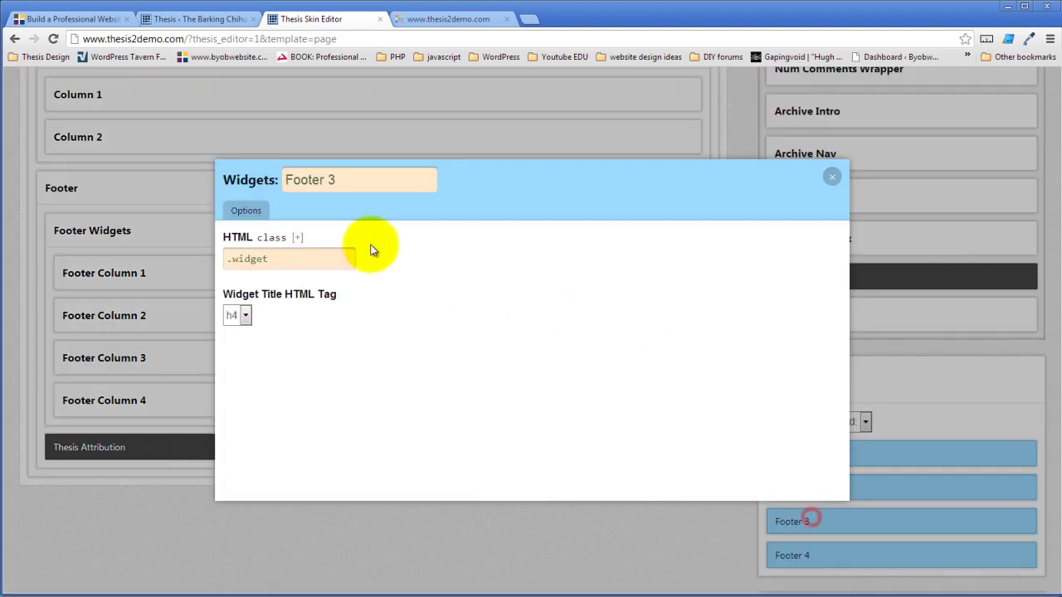
drag(232, 262, 206, 259)
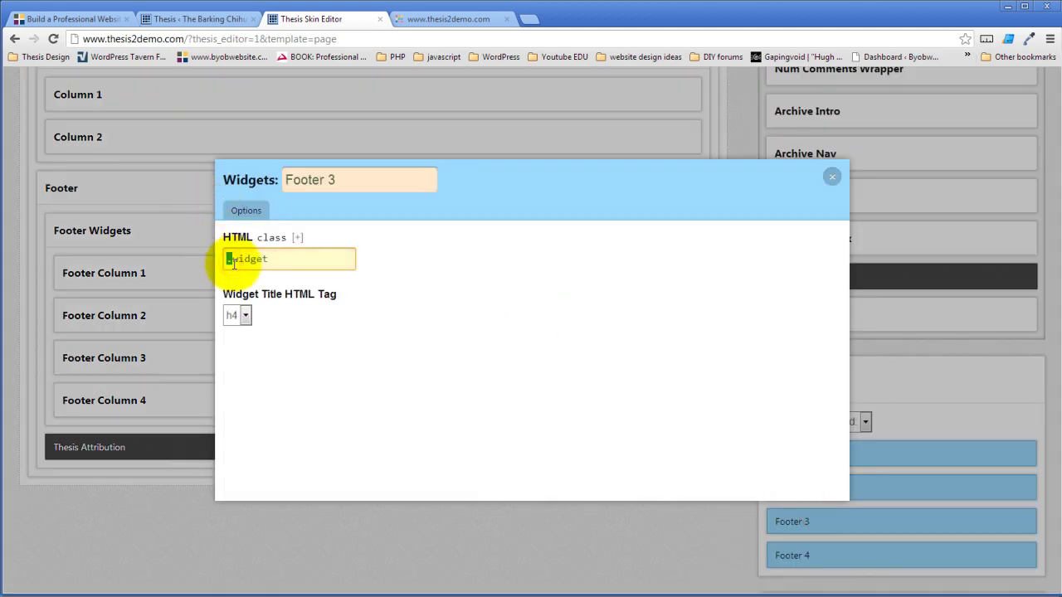
key(BackSpace)
click(380, 339)
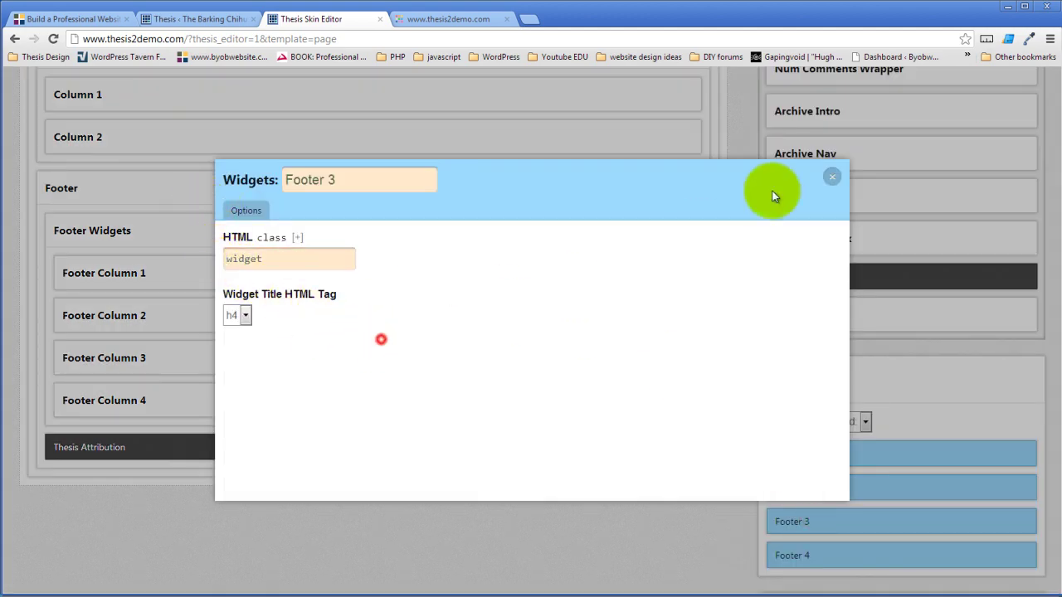
click(832, 176)
Change the Footer 4 widgets box's HTML class to widget, without the leading dot.
click(809, 556)
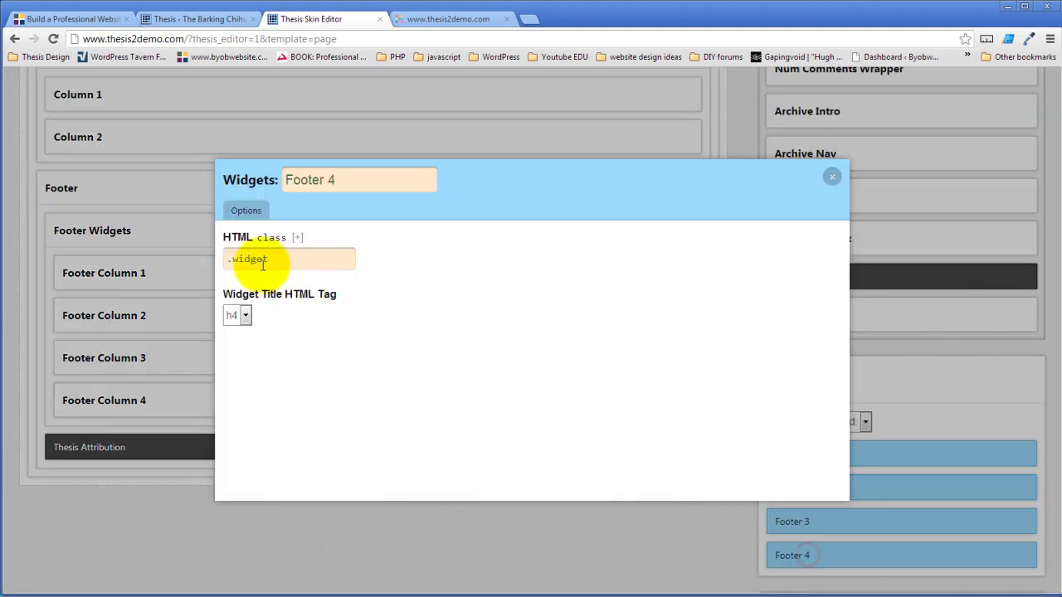
click(234, 259)
drag(234, 260, 224, 259)
click(417, 338)
click(828, 185)
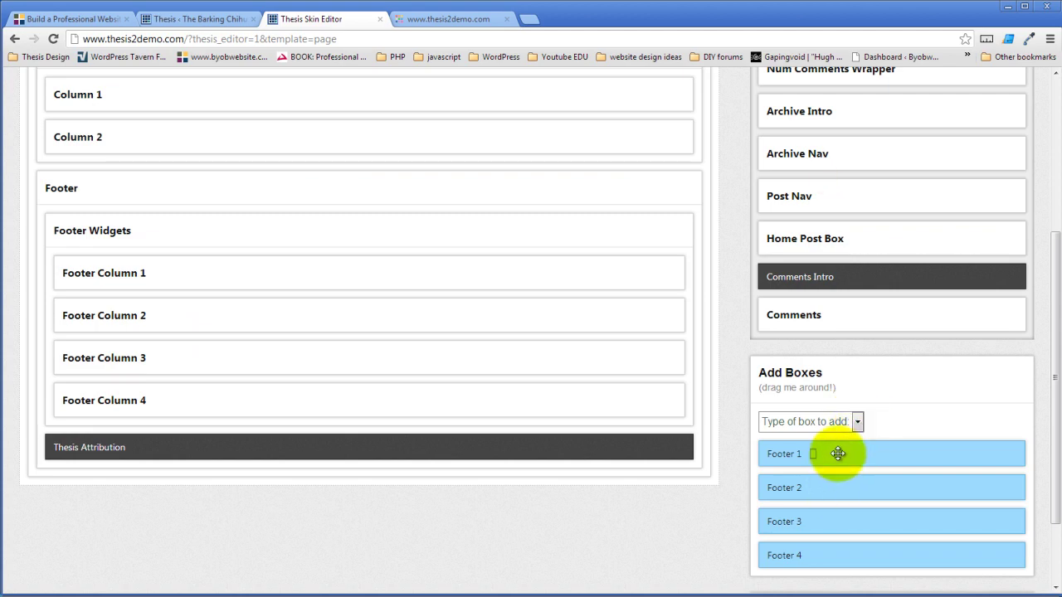
Place the Footer 1 to Footer 4 widgets boxes inside Footer Columns 1 to 4 respectively, and save the template.
drag(842, 458, 216, 278)
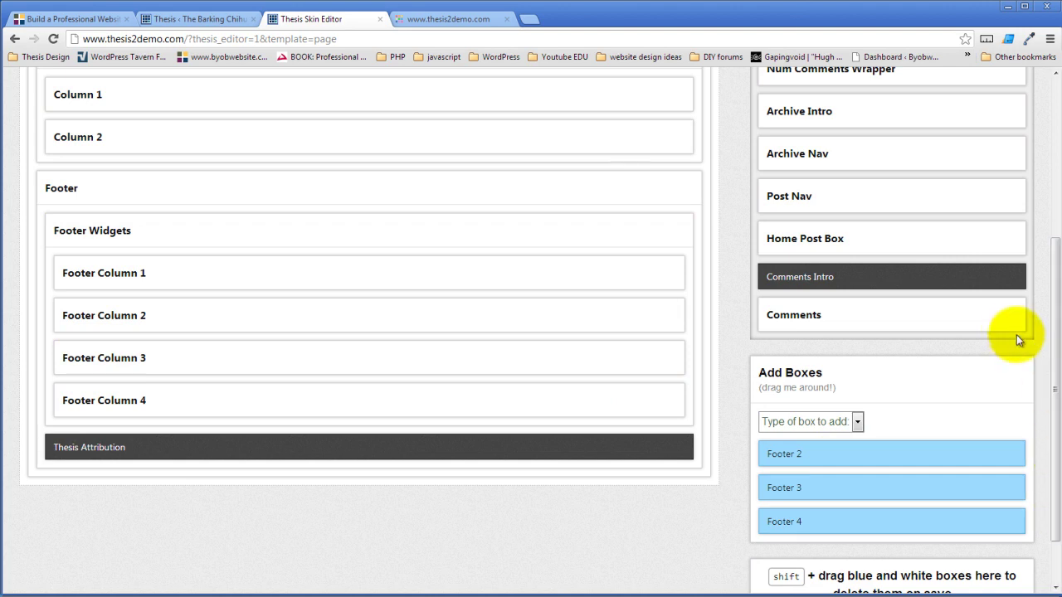
drag(854, 456, 332, 319)
drag(833, 454, 244, 362)
drag(710, 459, 293, 455)
scroll(704, 342, up, 3)
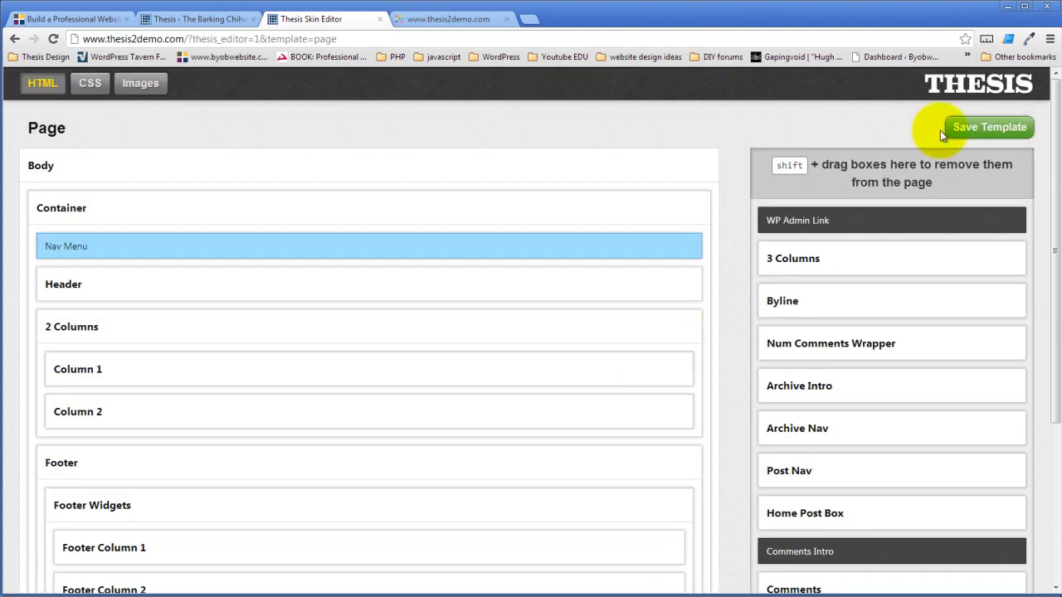
click(981, 123)
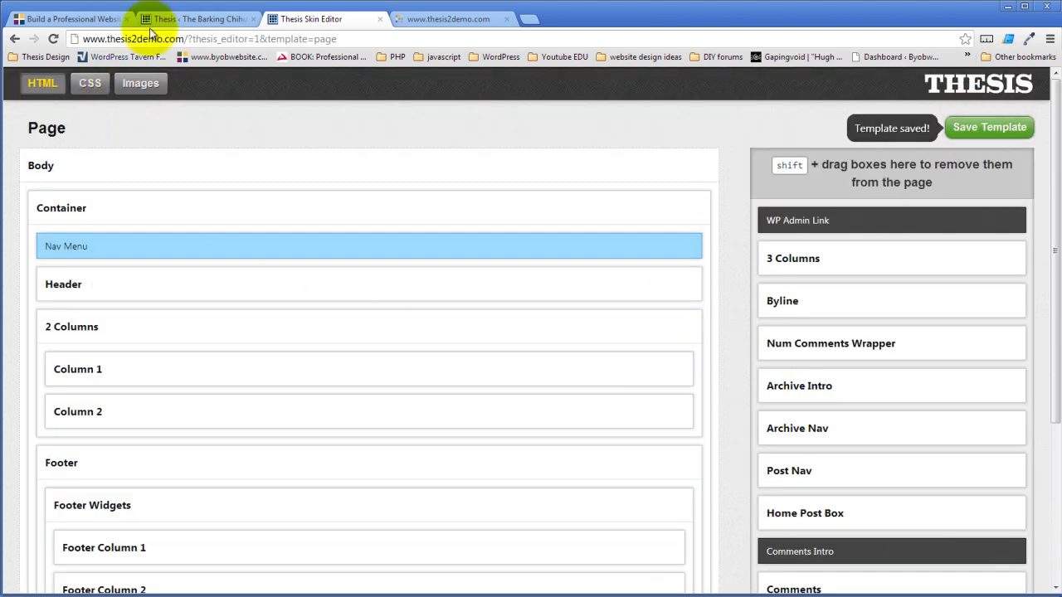
View the WordPress Widgets page and check the Footer 1 widget area.
click(172, 18)
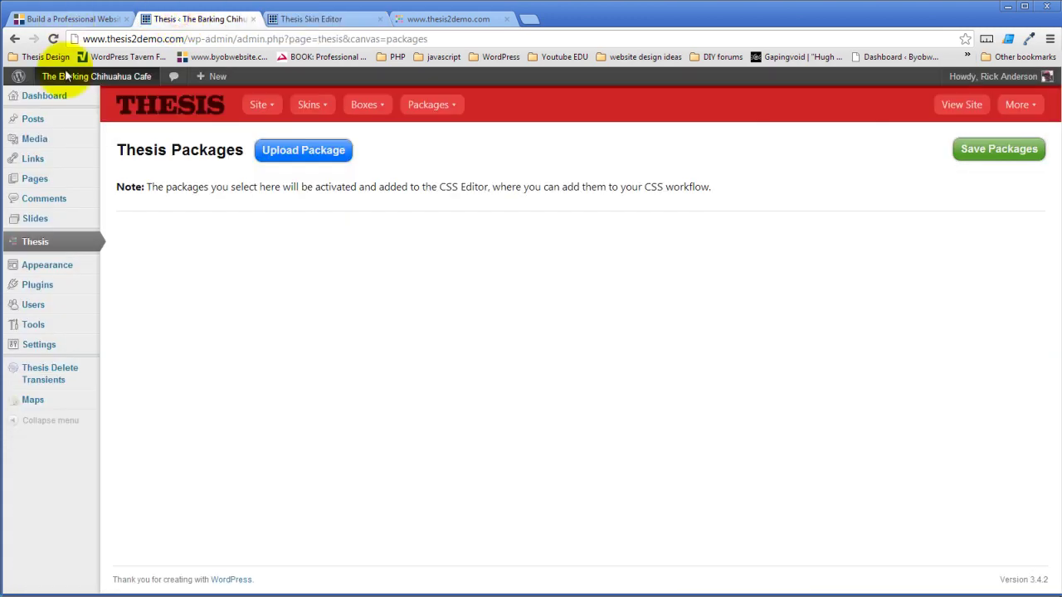
mouse_move(41, 226)
mouse_move(42, 267)
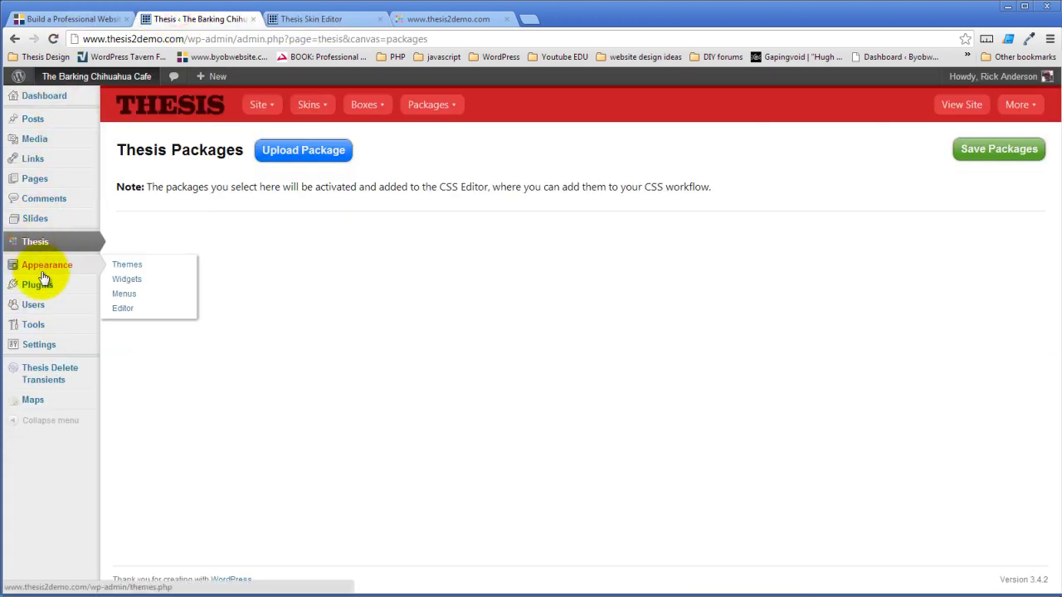
click(128, 279)
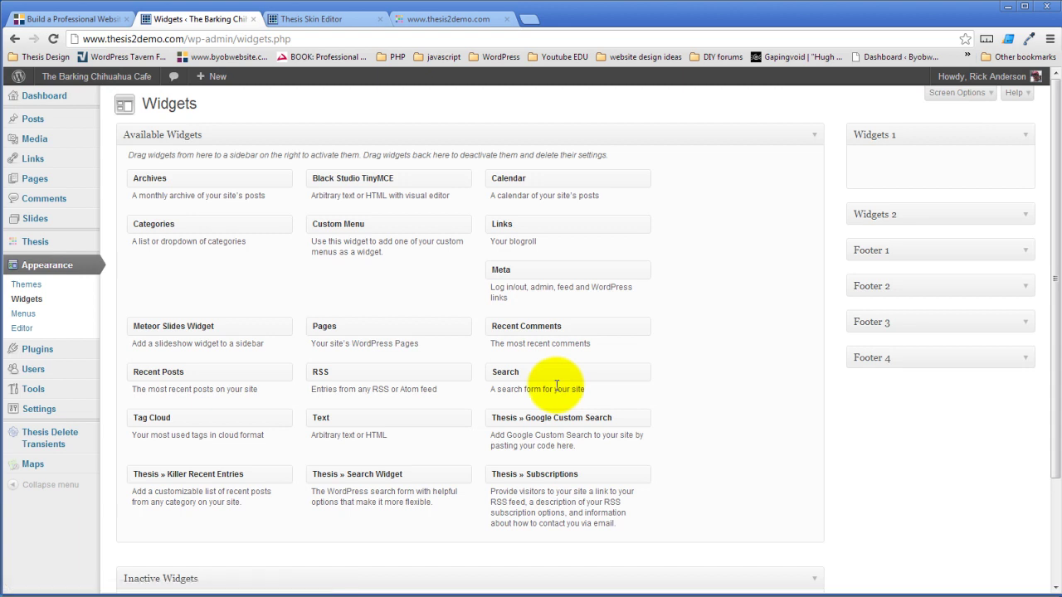
click(1020, 250)
click(1022, 249)
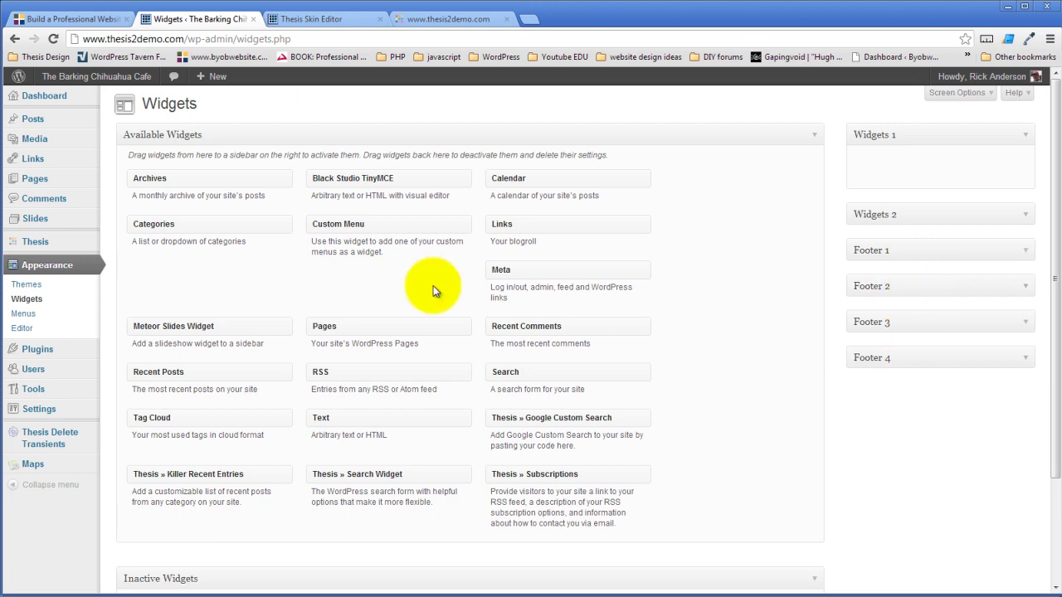
Return to the Thesis Skin Editor and check the HTML class of the Footer Widgets container.
click(301, 20)
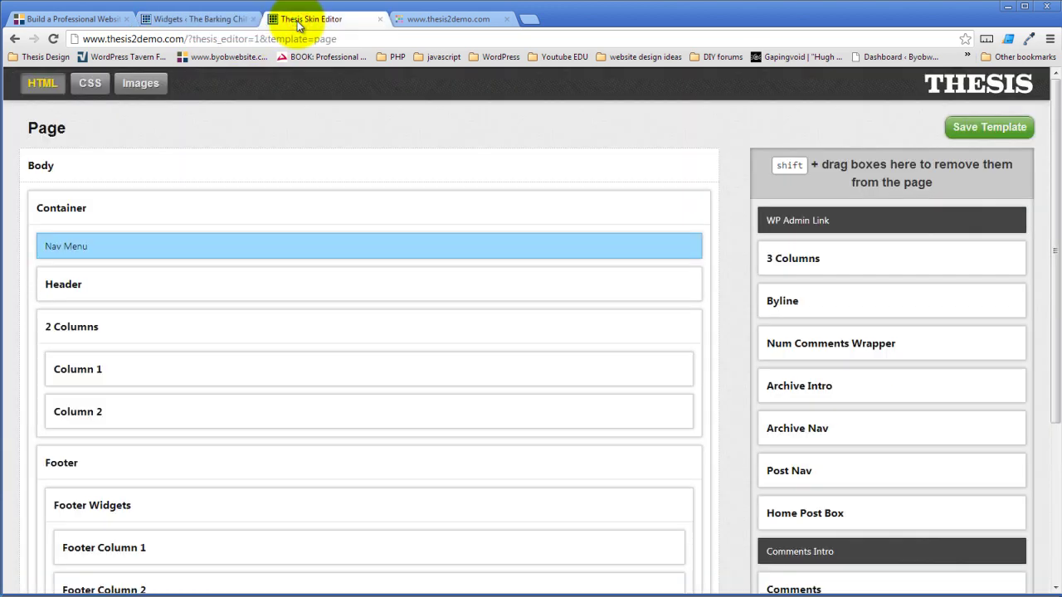
scroll(467, 183, down, 3)
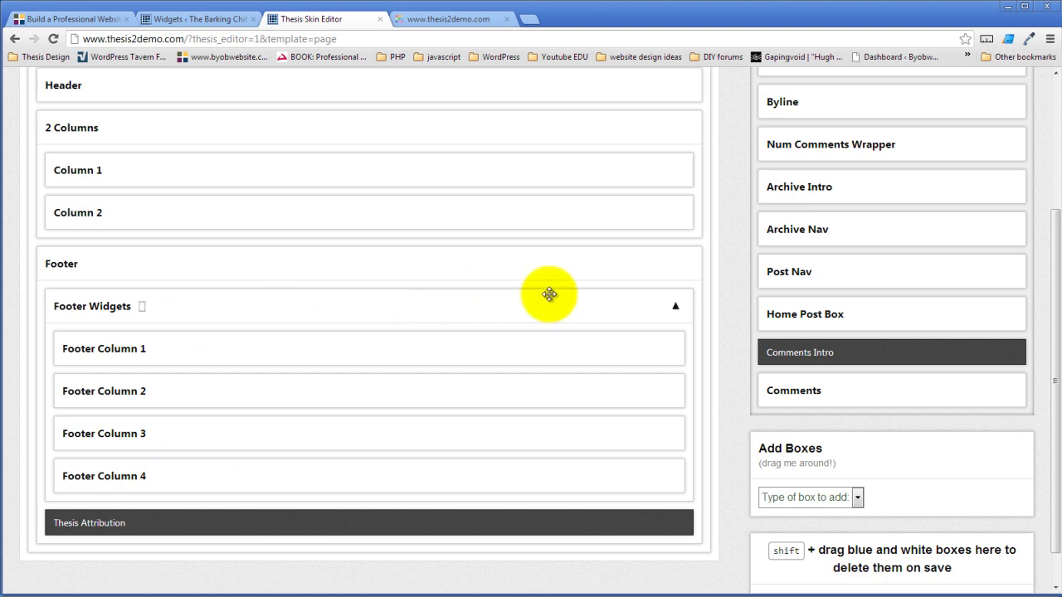
click(673, 308)
click(674, 308)
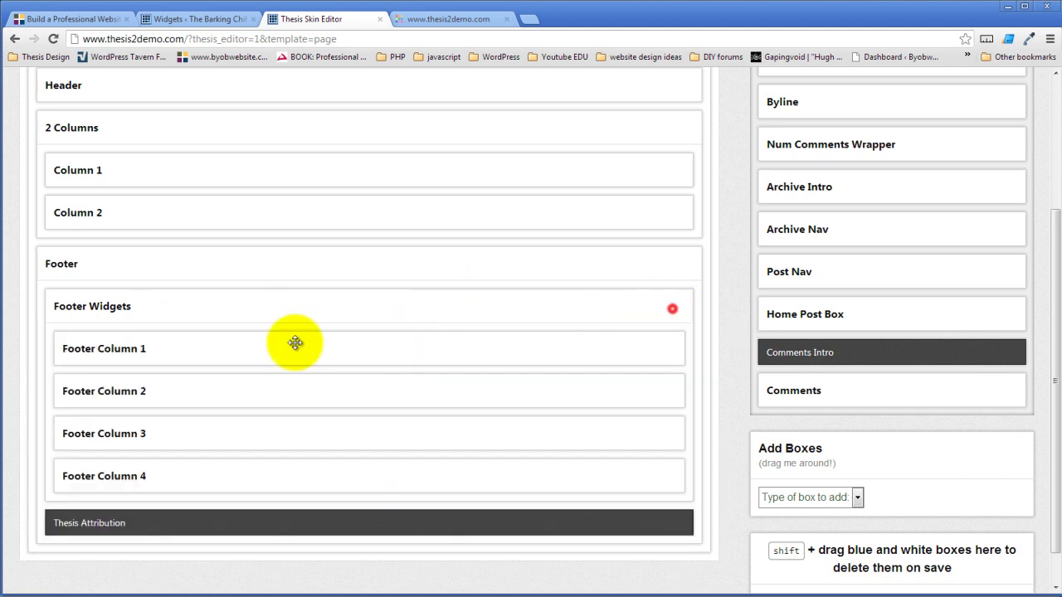
click(141, 307)
click(313, 374)
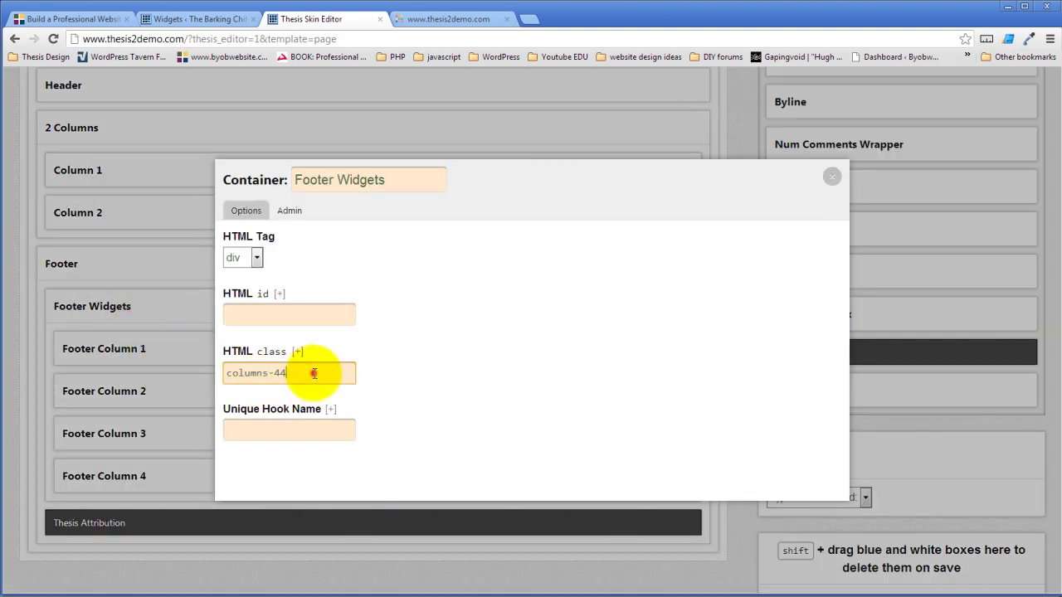
drag(314, 373, 142, 391)
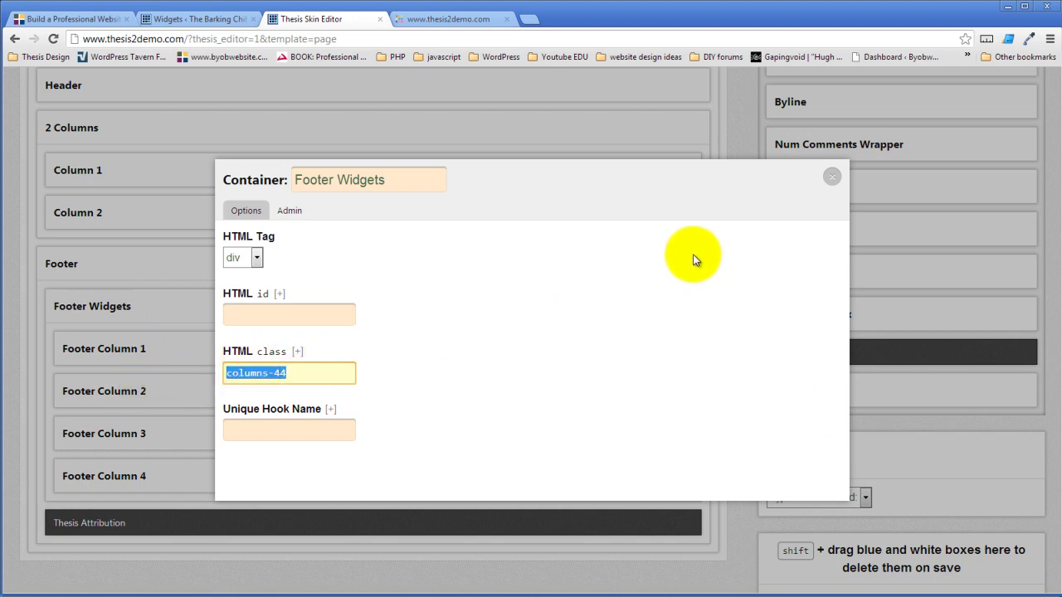
click(832, 177)
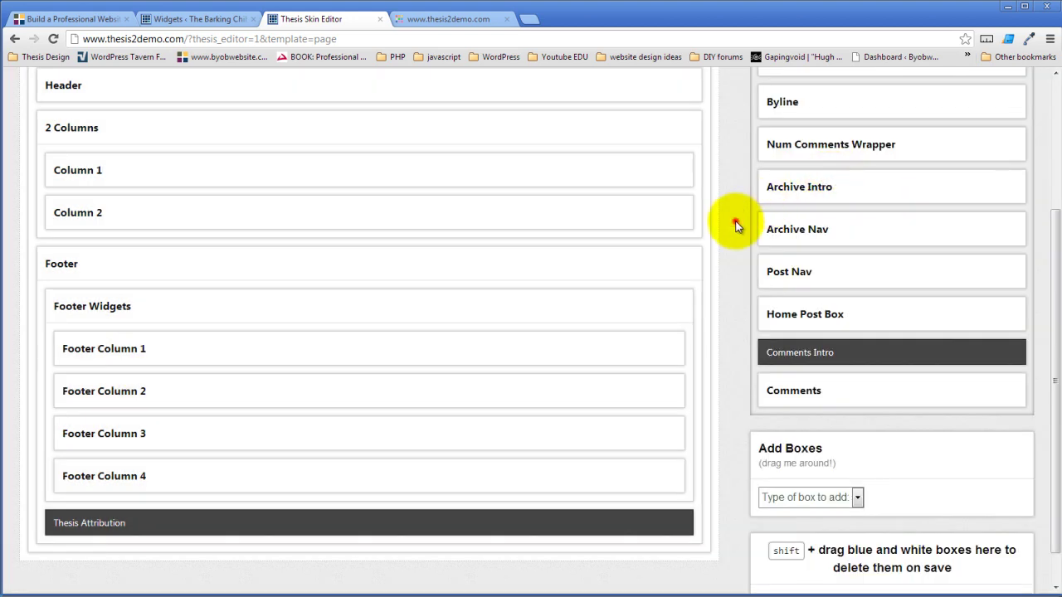
Add a Columns package to the skin CSS with the CSS selector .columns-44.
scroll(735, 225, up, 3)
click(89, 83)
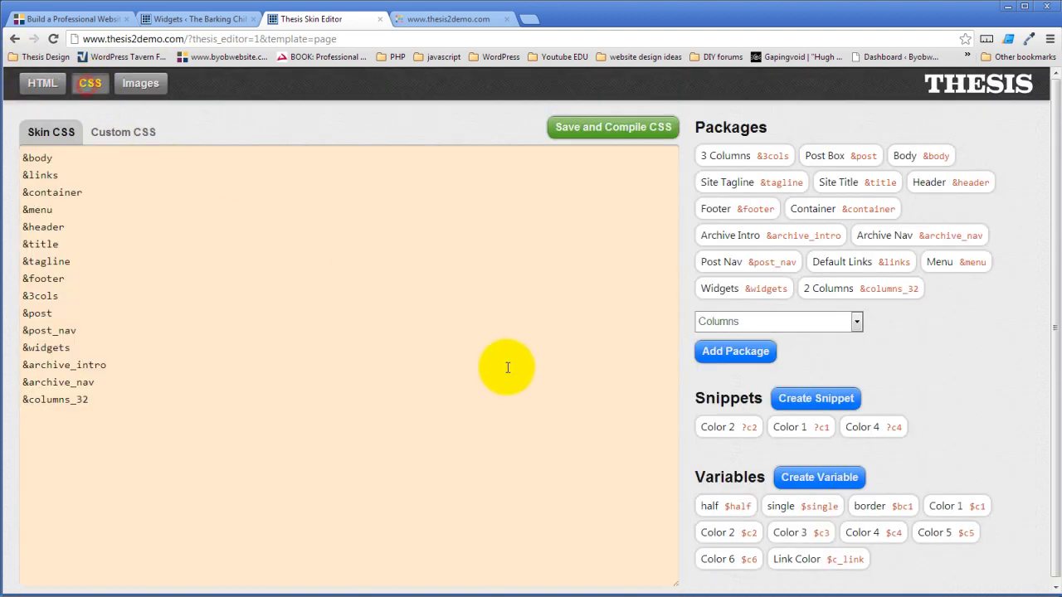
click(736, 353)
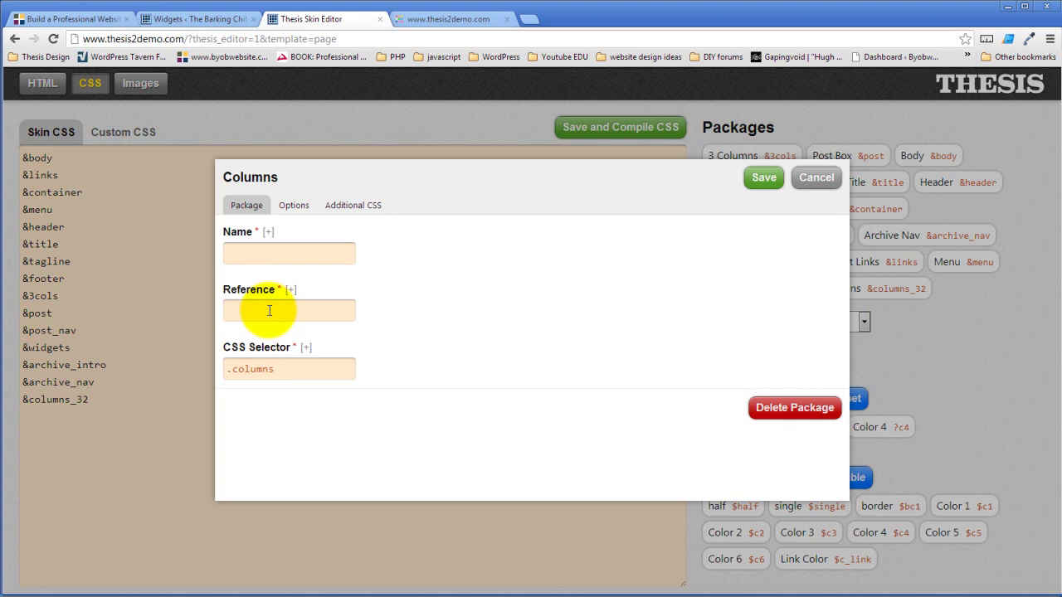
mouse_move(313, 368)
mouse_down()
mouse_move(179, 377)
mouse_move(304, 366)
mouse_up()
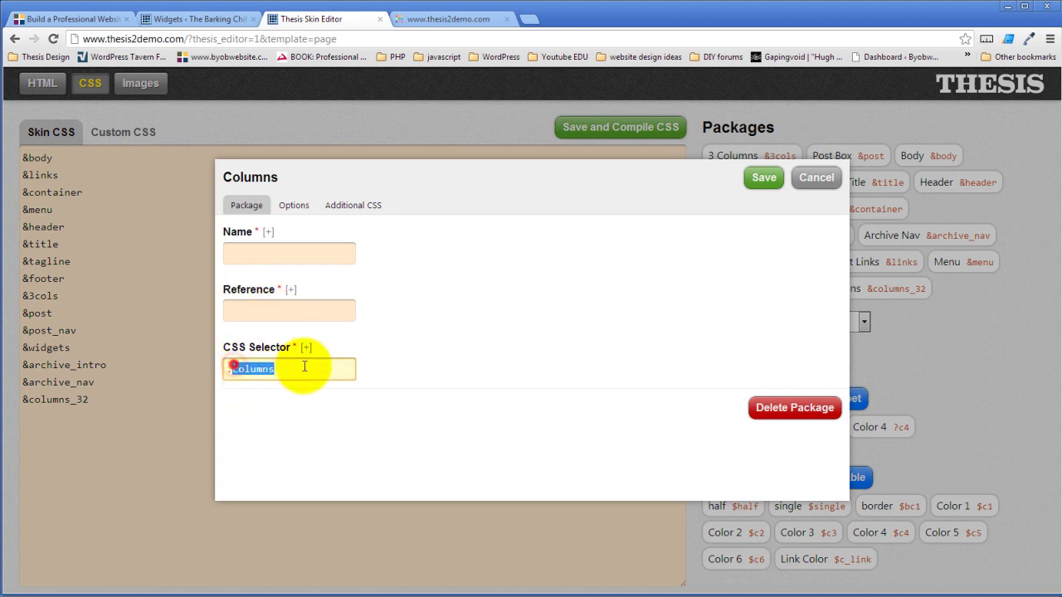
click(322, 365)
text(-44)
Set the new package's reference to columns_44 and its name to 4 Columns.
click(294, 312)
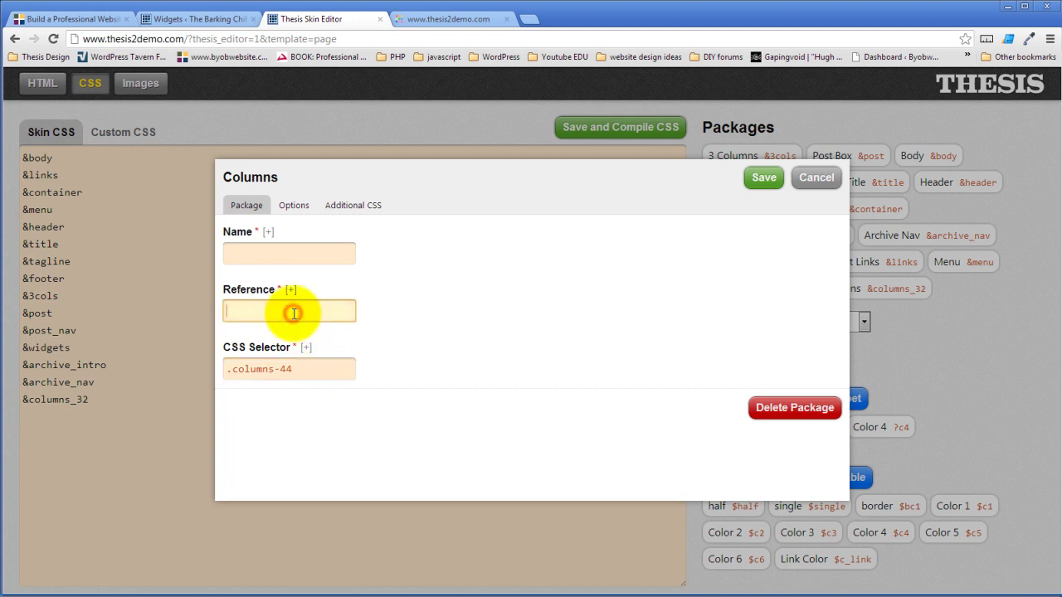
drag(269, 310, 273, 311)
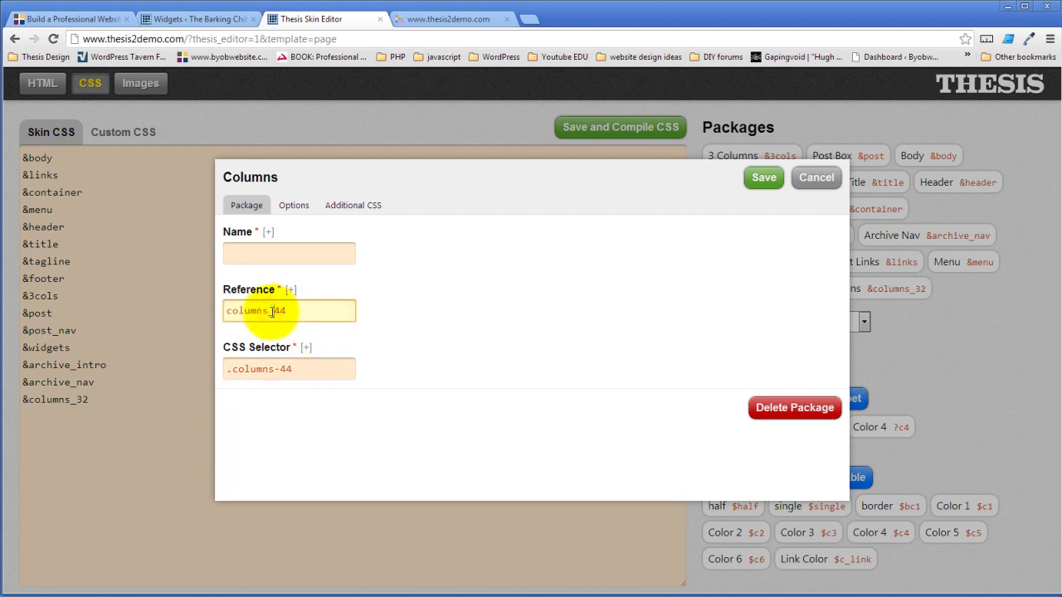
text(_)
click(265, 249)
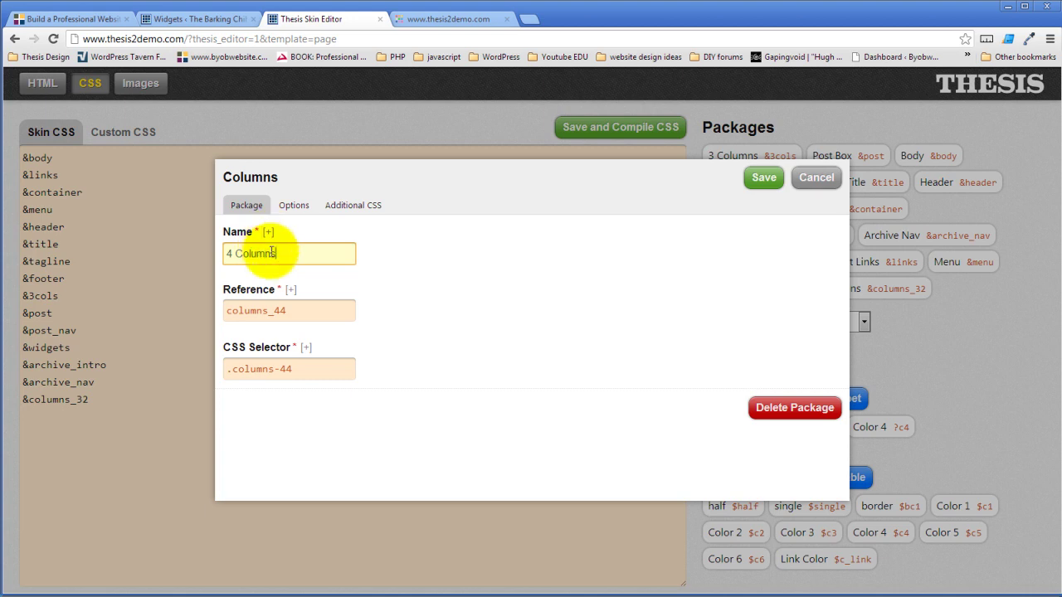
Set the package's number of columns to 4 Columns.
click(295, 209)
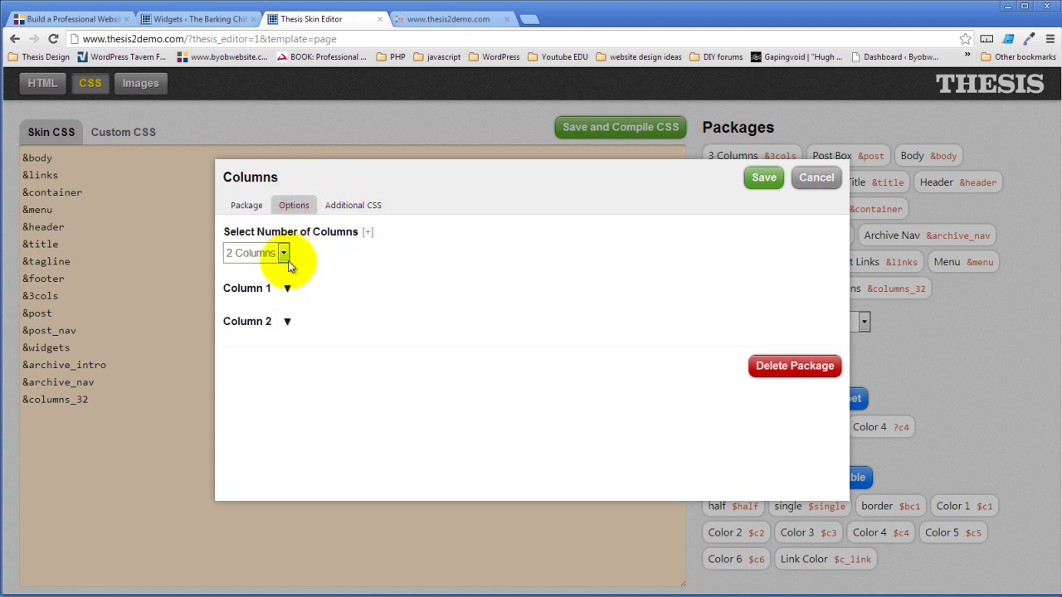
click(283, 251)
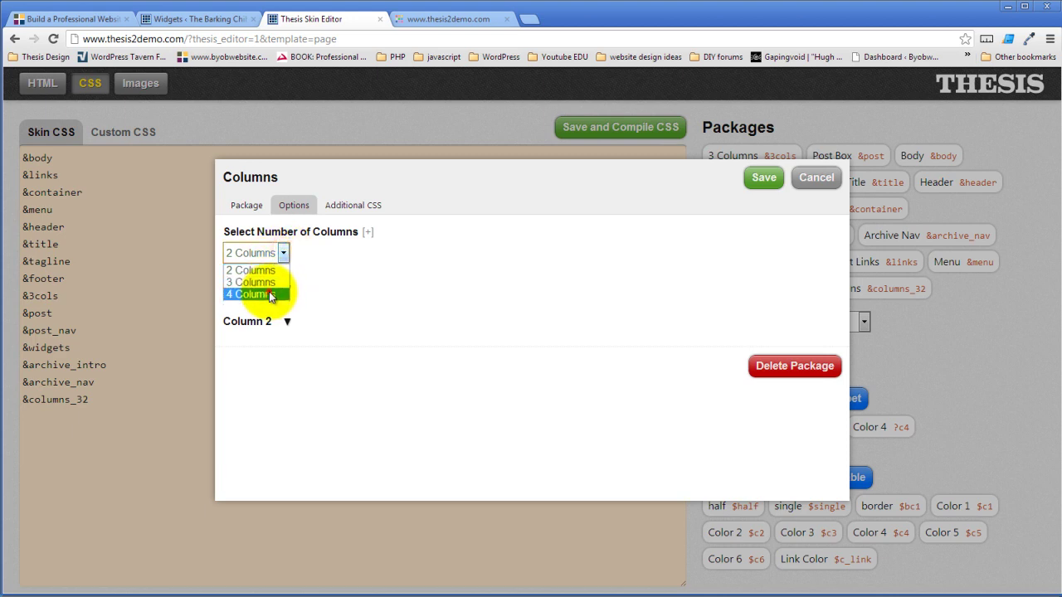
click(265, 294)
Set Column 1's width to 25% and its alignment to left, and expand its padding options.
click(287, 288)
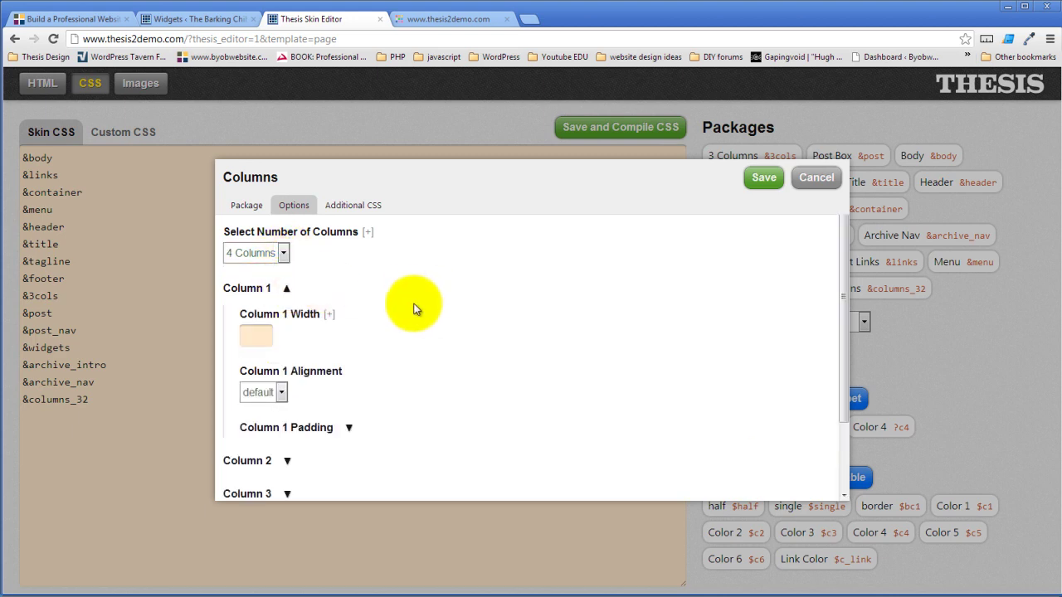
click(262, 334)
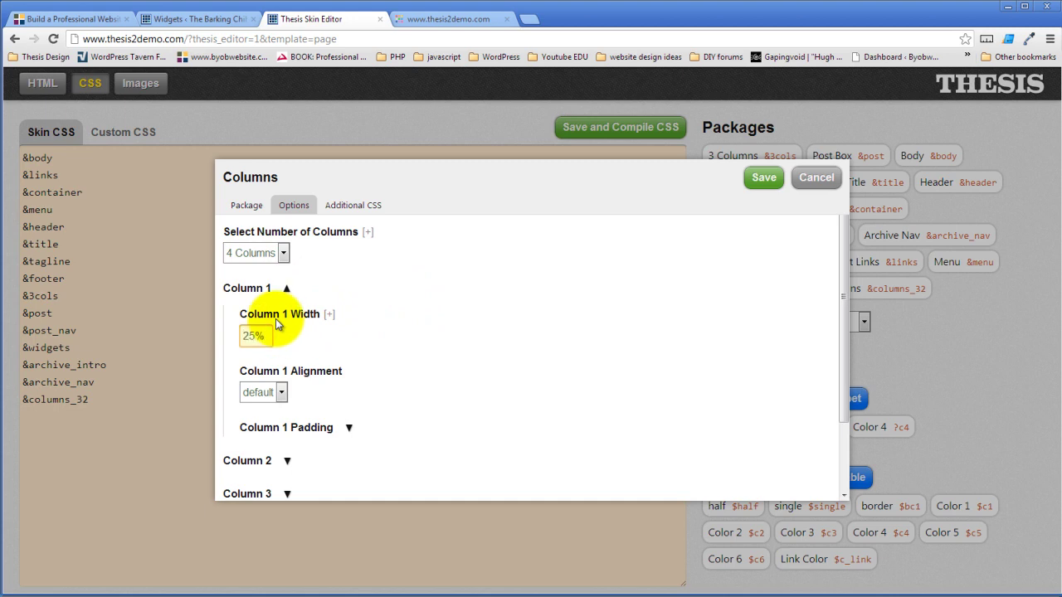
click(401, 352)
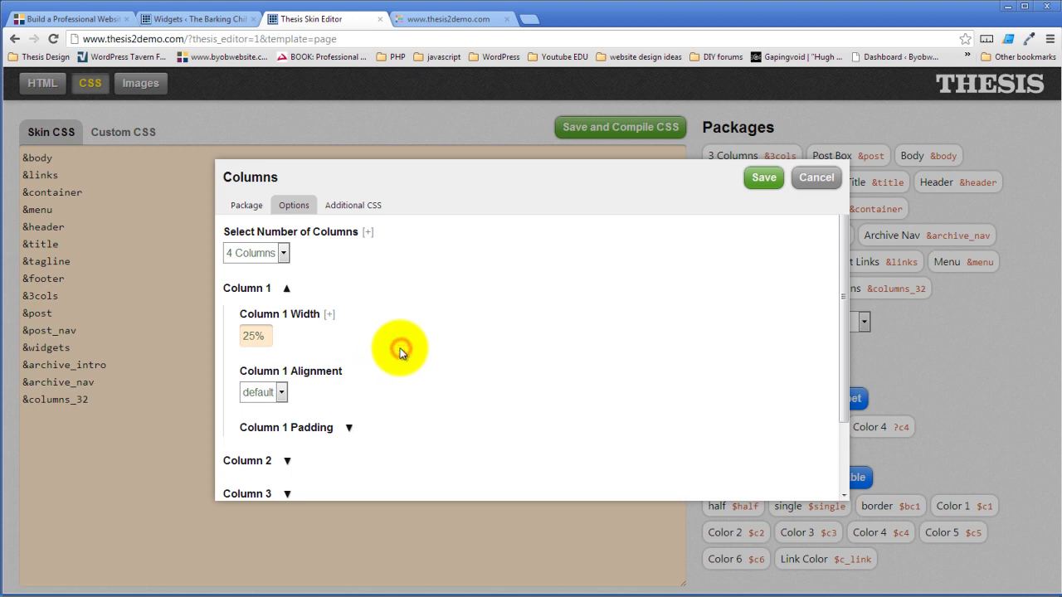
scroll(399, 352, down, 1)
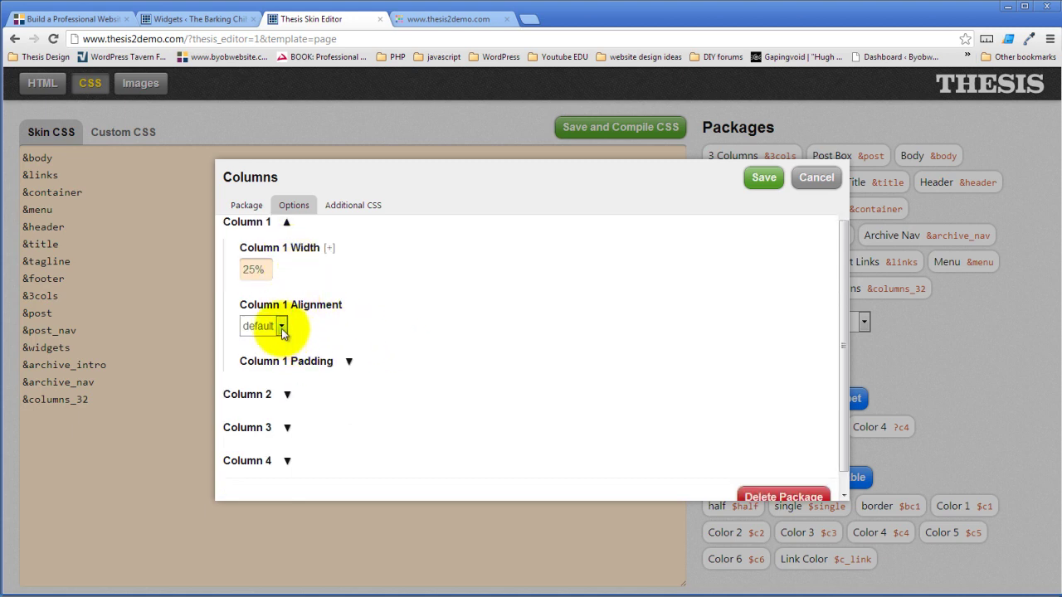
click(282, 328)
click(260, 355)
click(349, 361)
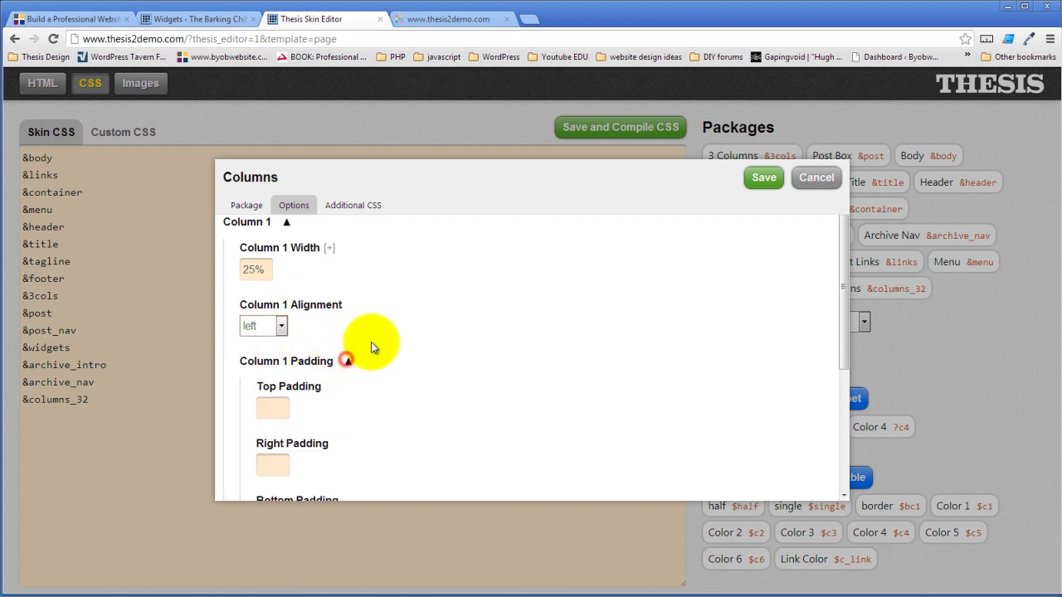
scroll(374, 341, down, 3)
scroll(379, 339, up, 5)
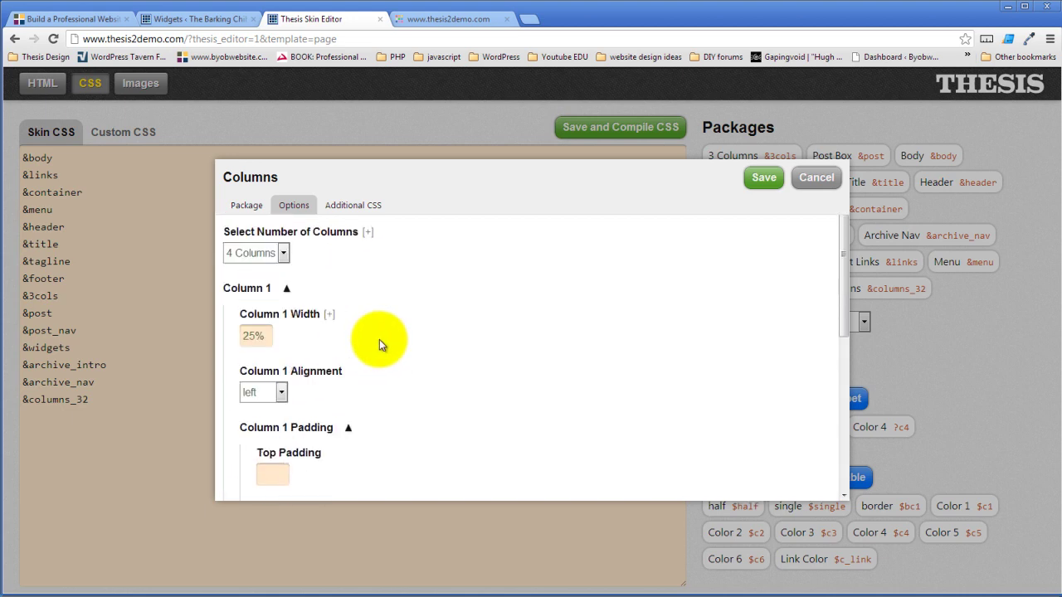
Set Column 1's left padding to 11 in the 4 Columns package options.
scroll(379, 339, down, 3)
click(273, 334)
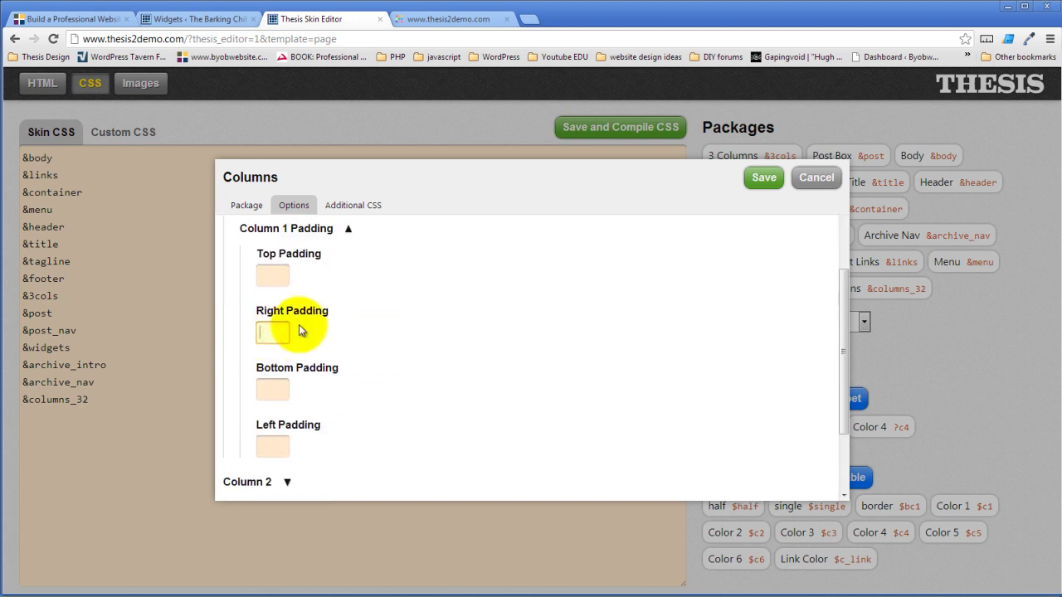
click(269, 448)
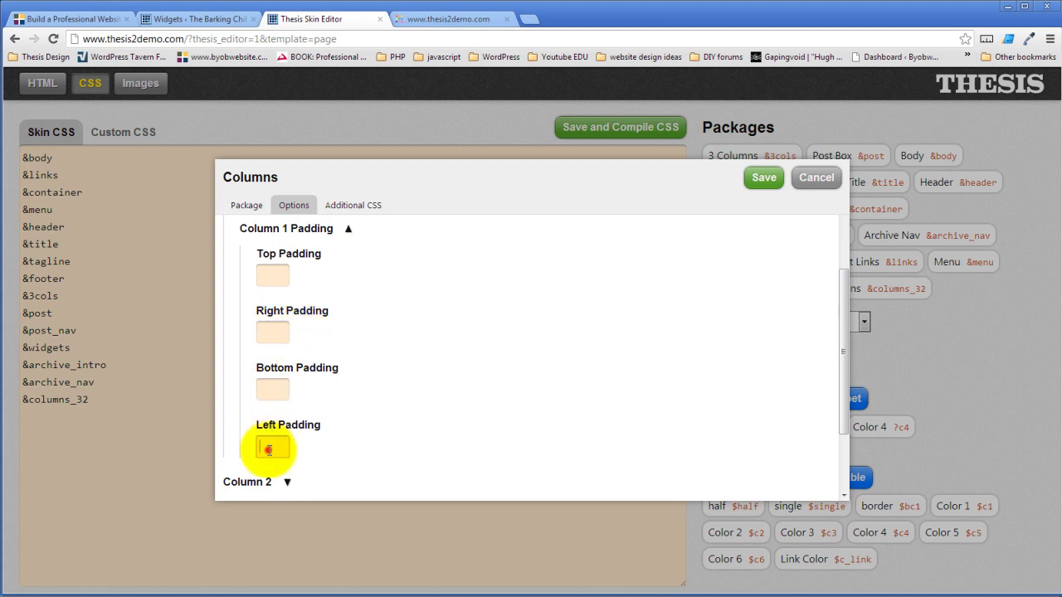
click(398, 355)
Expand Column 2 and set its width to 25% and its alignment to left.
click(287, 482)
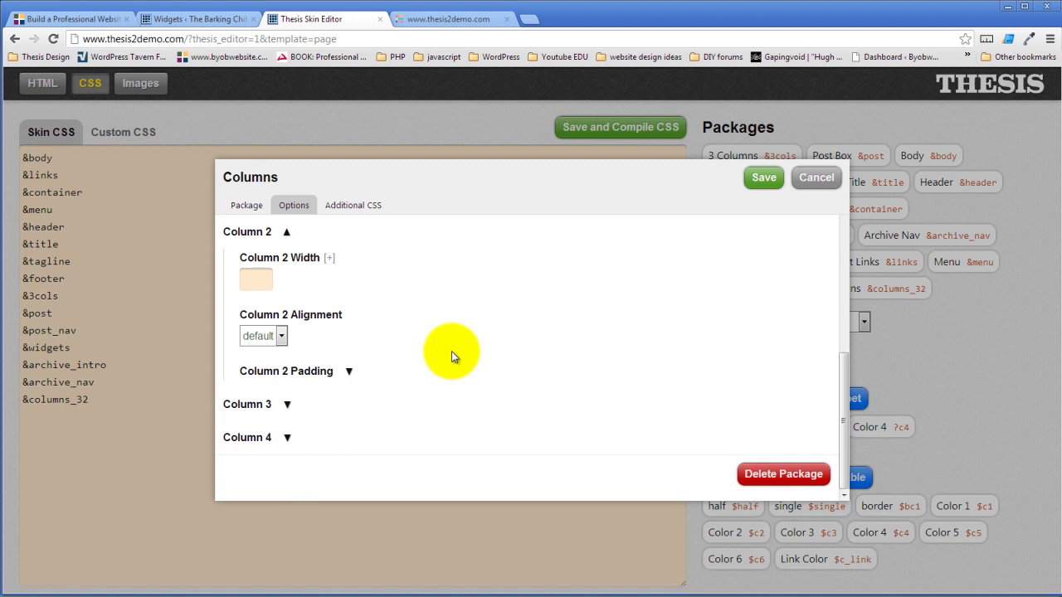
scroll(451, 351, up, 2)
click(262, 413)
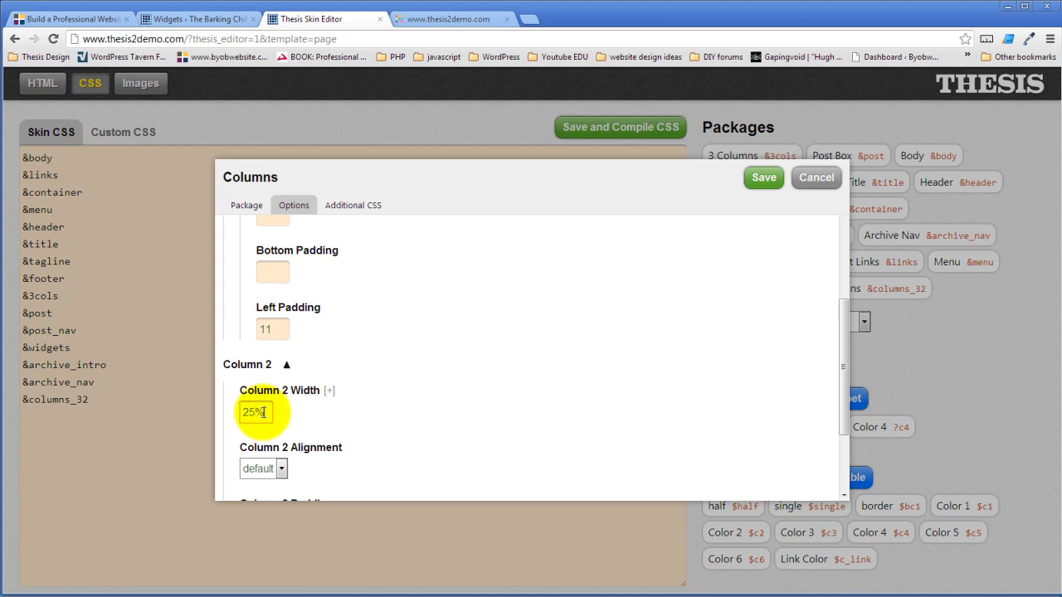
click(281, 468)
scroll(398, 393, down, 2)
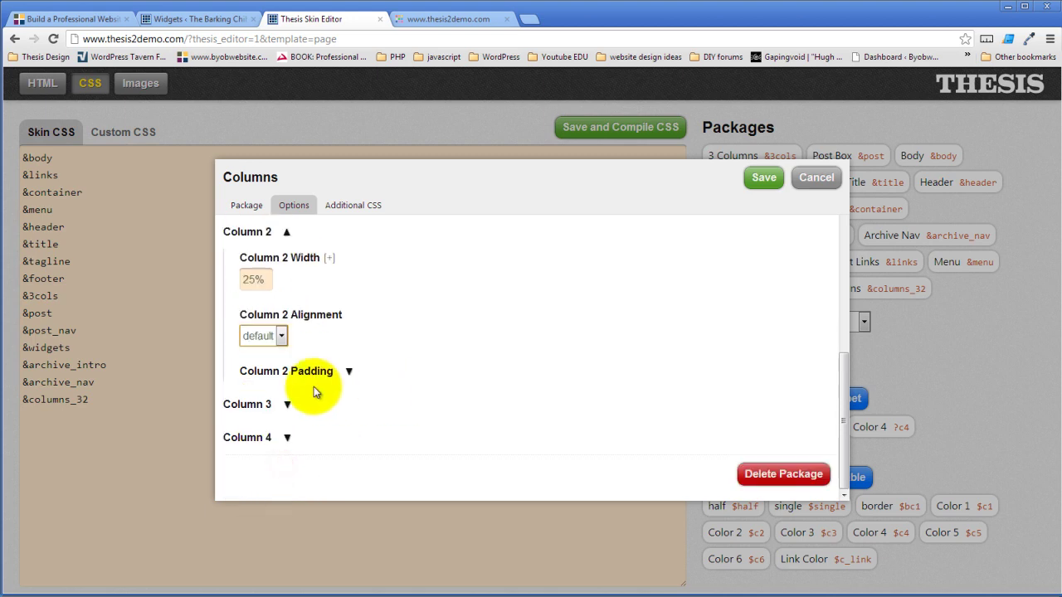
click(282, 336)
click(256, 360)
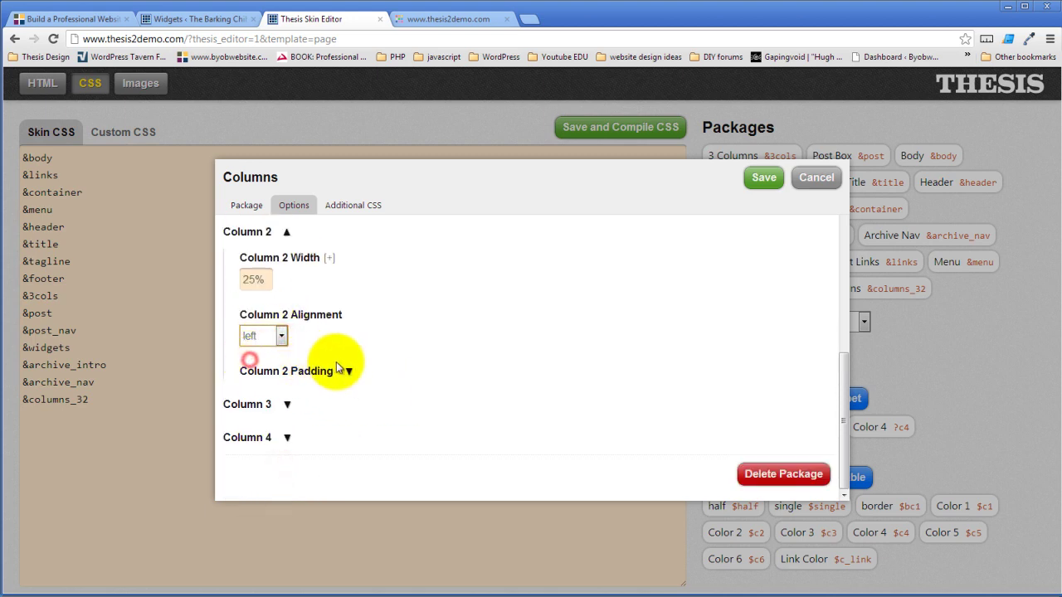
Expand Column 2's padding options and set both the right and left padding to 11.
click(347, 371)
scroll(350, 361, down, 2)
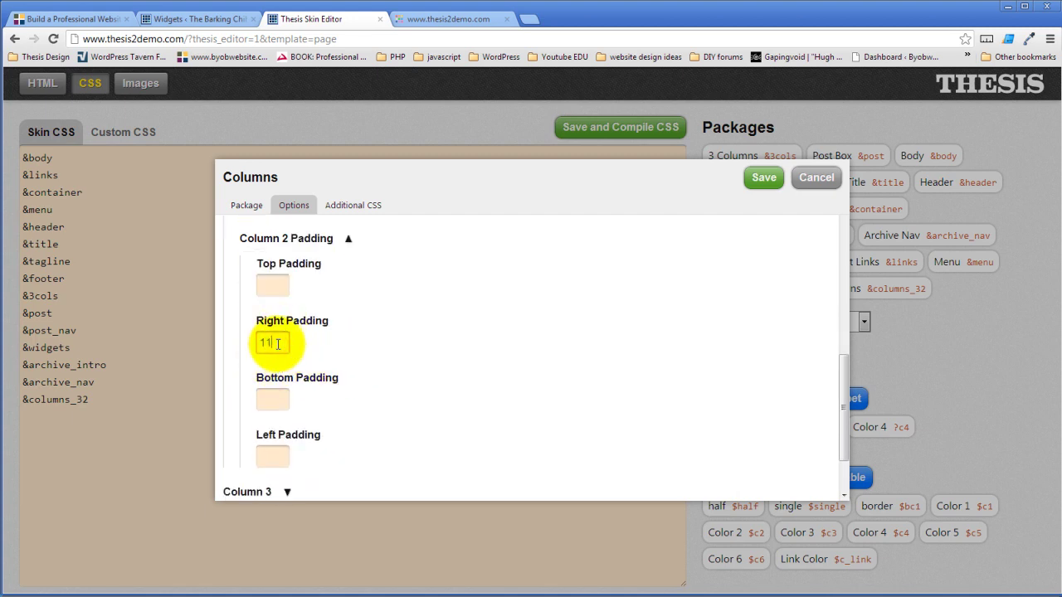
click(277, 453)
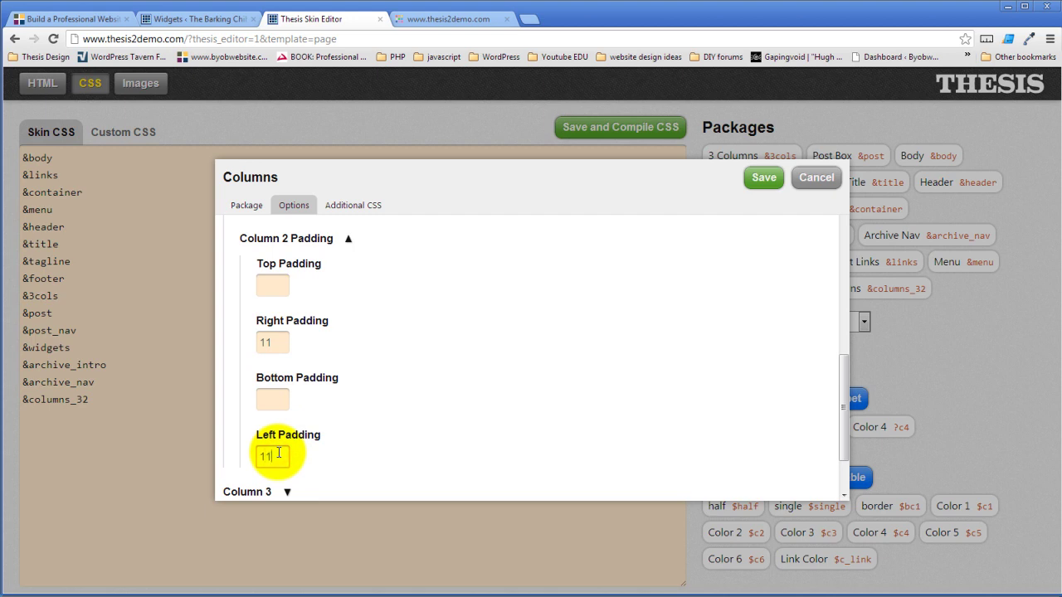
text(11)
Expand Column 3 and set its width to 25% and its alignment to left.
click(286, 492)
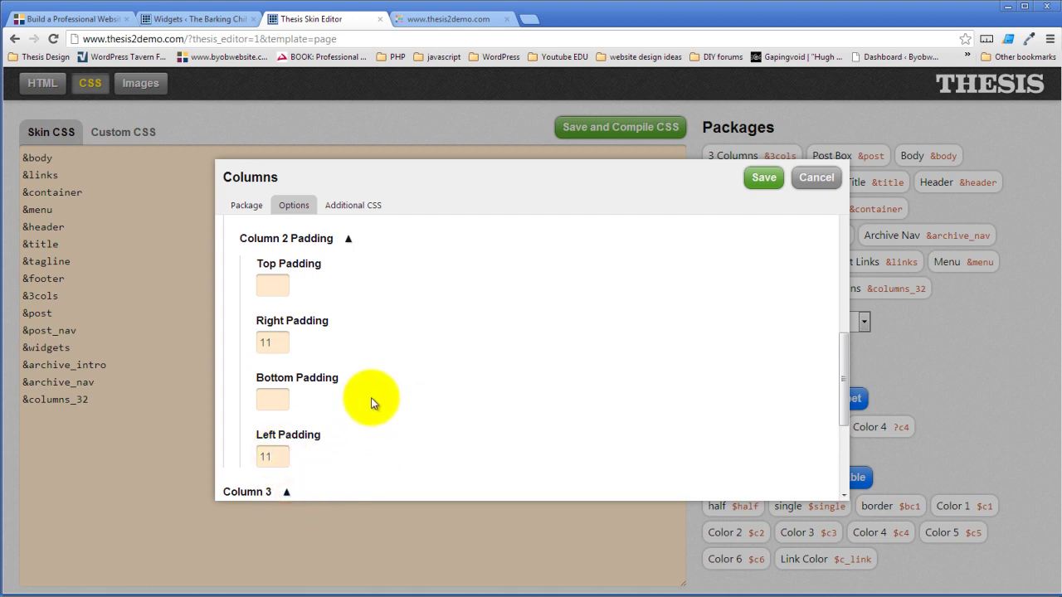
scroll(371, 397, down, 2)
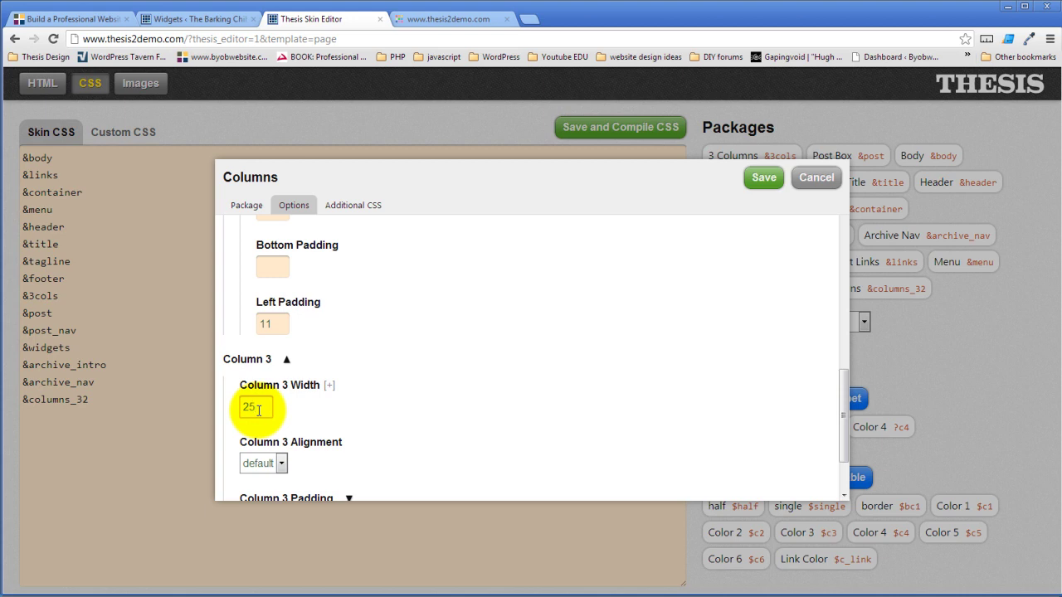
click(272, 465)
click(262, 493)
scroll(403, 372, down, 2)
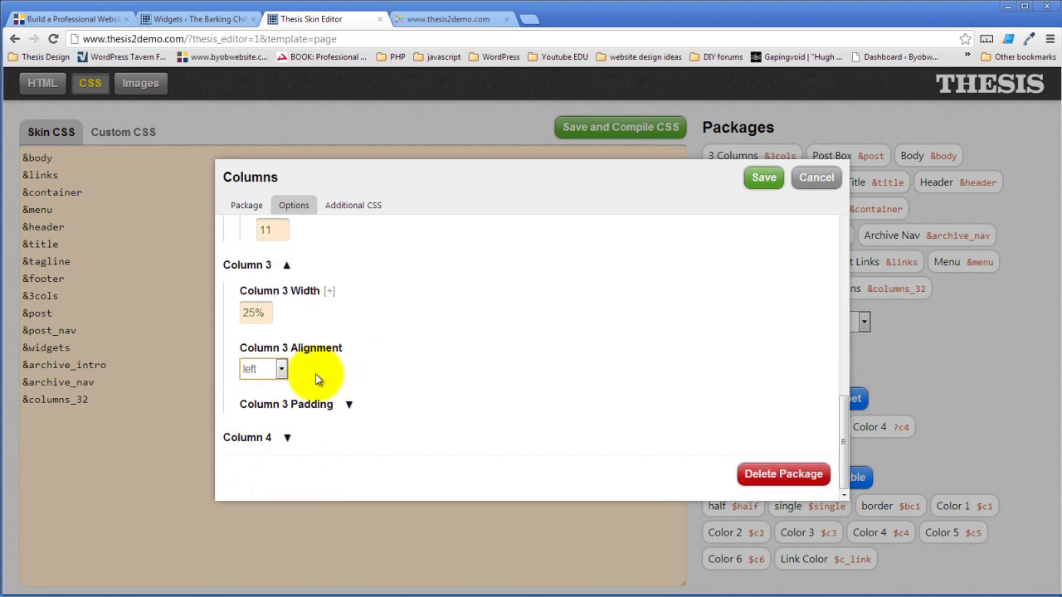
Expand Column 3's padding options and set both the right and left padding to 11.
click(348, 404)
scroll(377, 372, down, 3)
click(275, 375)
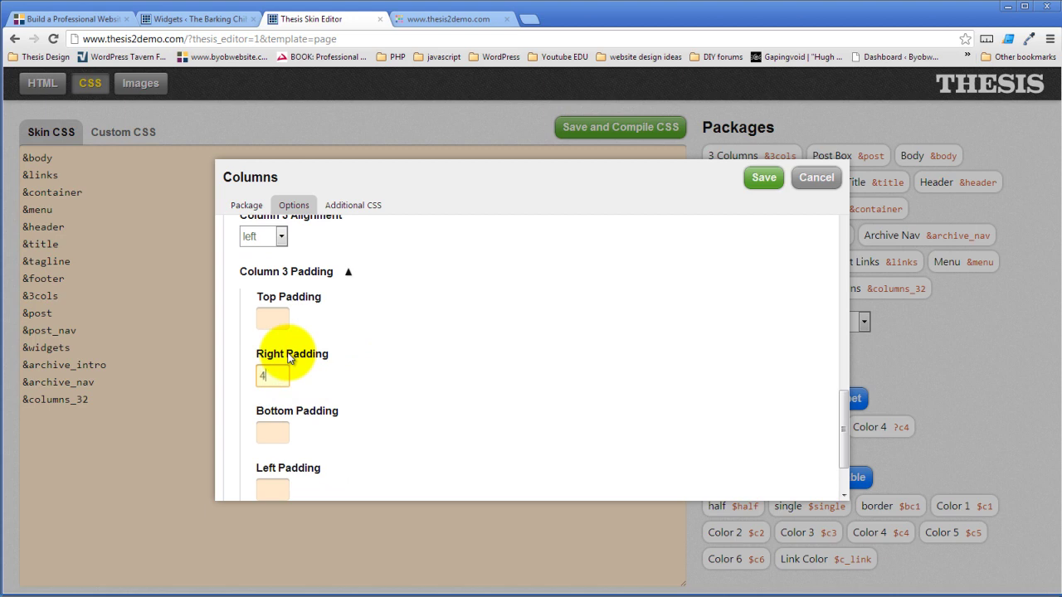
text(11)
click(273, 490)
text(1)
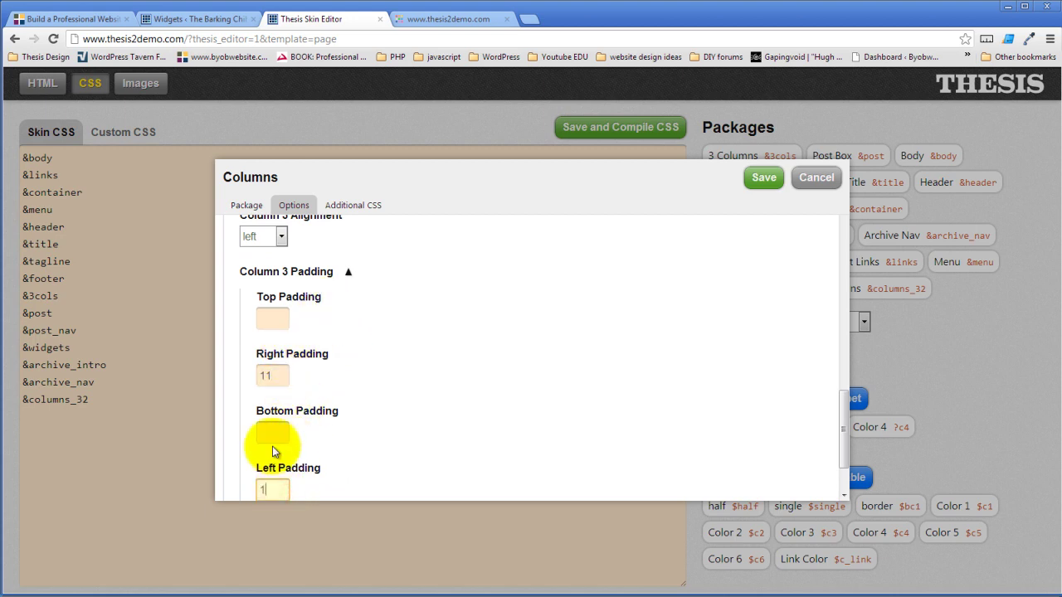
text(1)
click(468, 344)
Expand Column 4 and set its width to 25% and its alignment to right.
scroll(430, 372, down, 2)
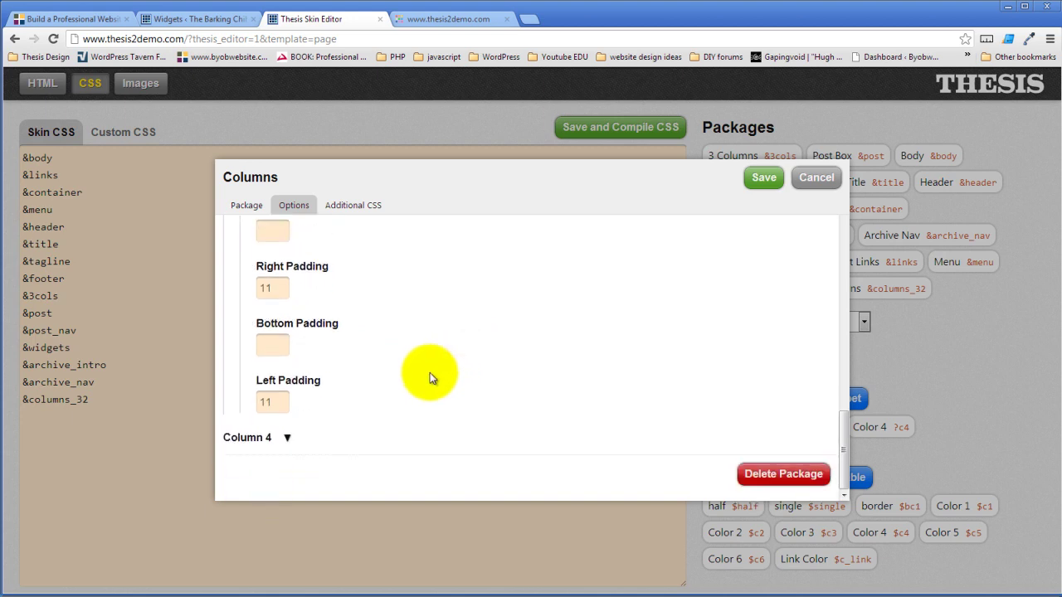
click(287, 437)
scroll(272, 425, down, 3)
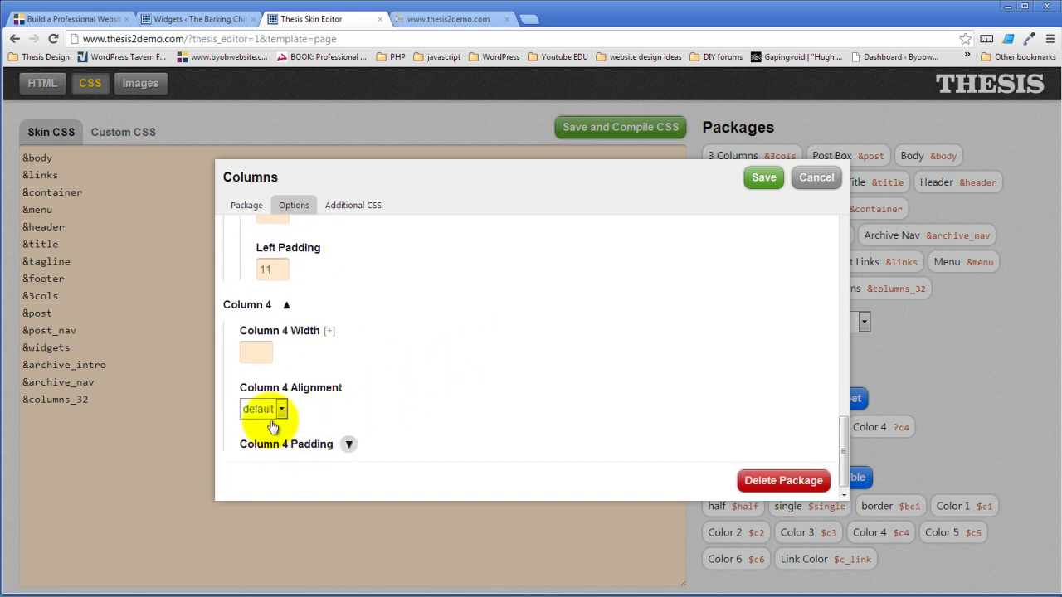
click(255, 353)
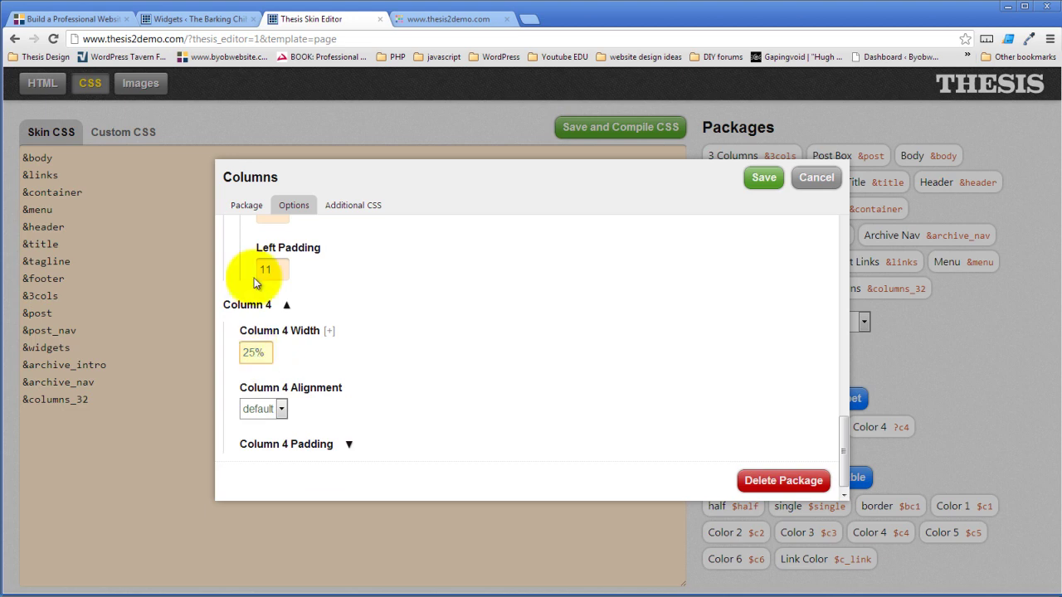
click(282, 409)
click(267, 440)
click(269, 409)
click(267, 450)
Set Column 4's right and left padding to 11 and save the 4 Columns package.
click(349, 446)
scroll(427, 379, down, 3)
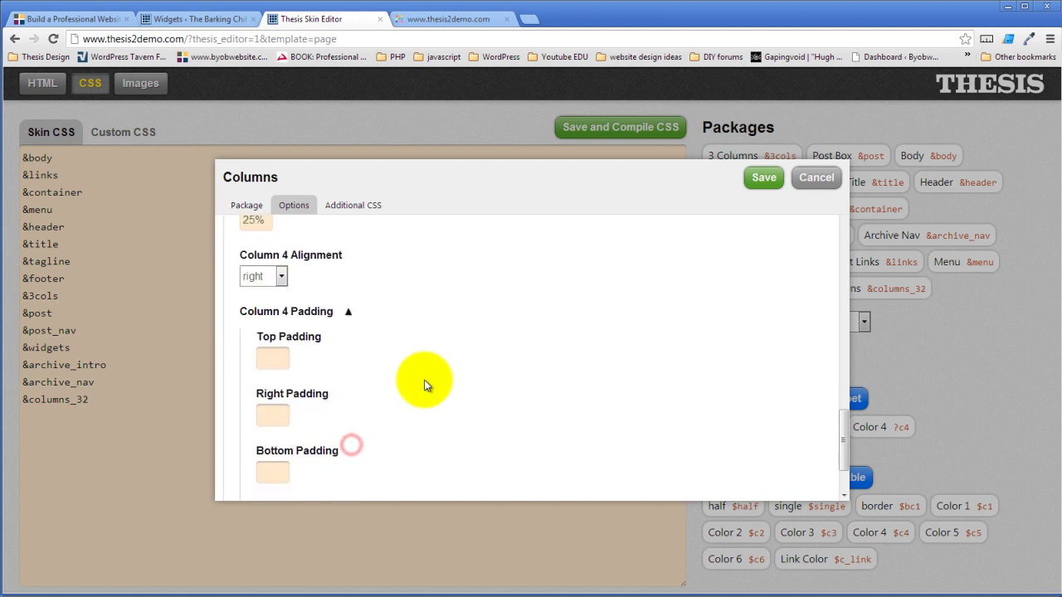
click(276, 324)
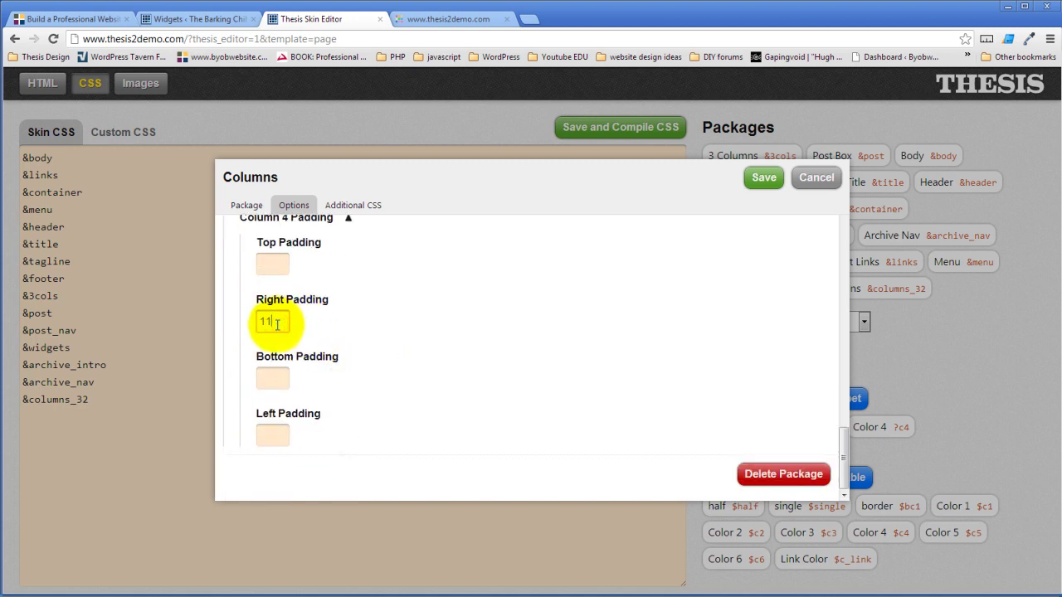
click(276, 433)
text(11)
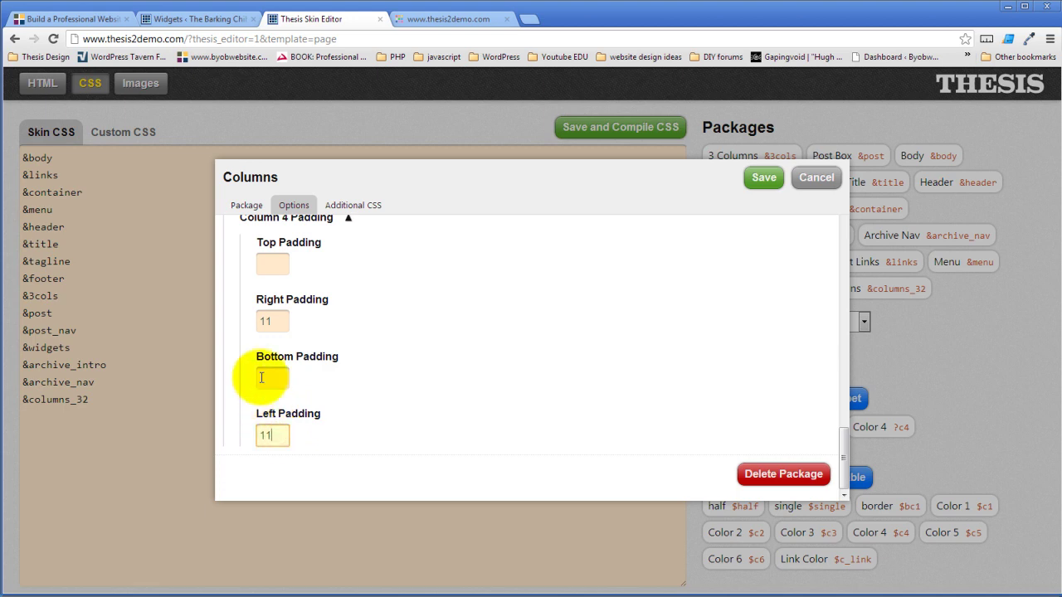
double_click(265, 320)
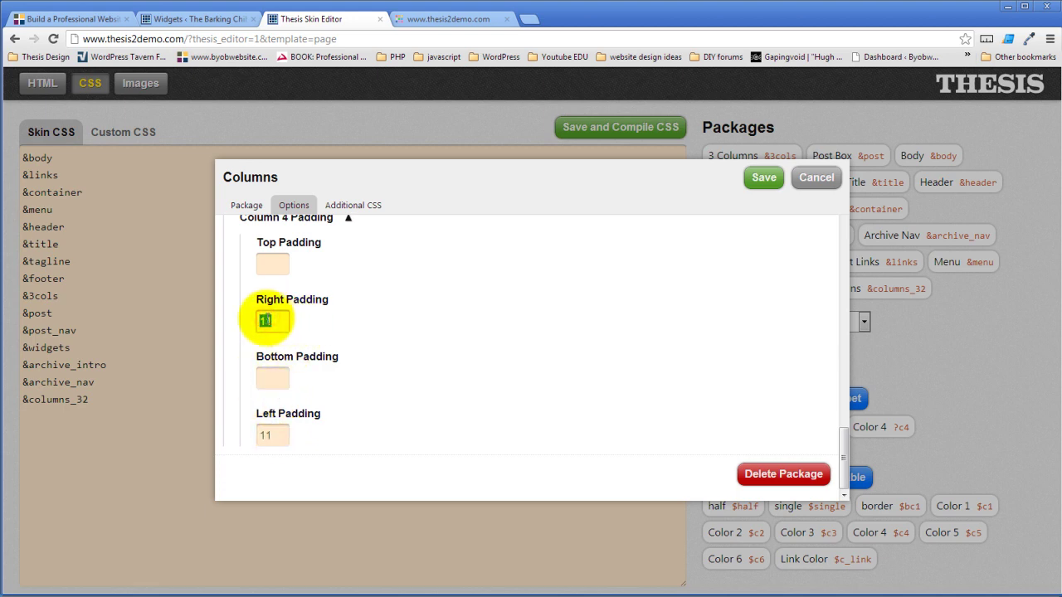
click(387, 311)
click(763, 176)
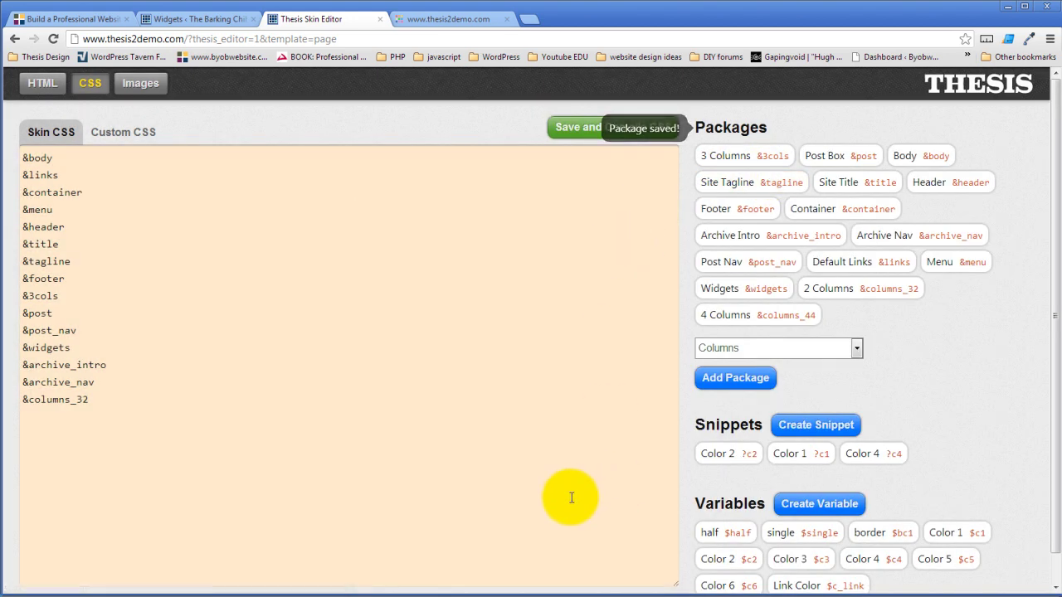
Add a &columns_44 reference on a new line below &columns_32 in the skin CSS.
drag(22, 400, 91, 399)
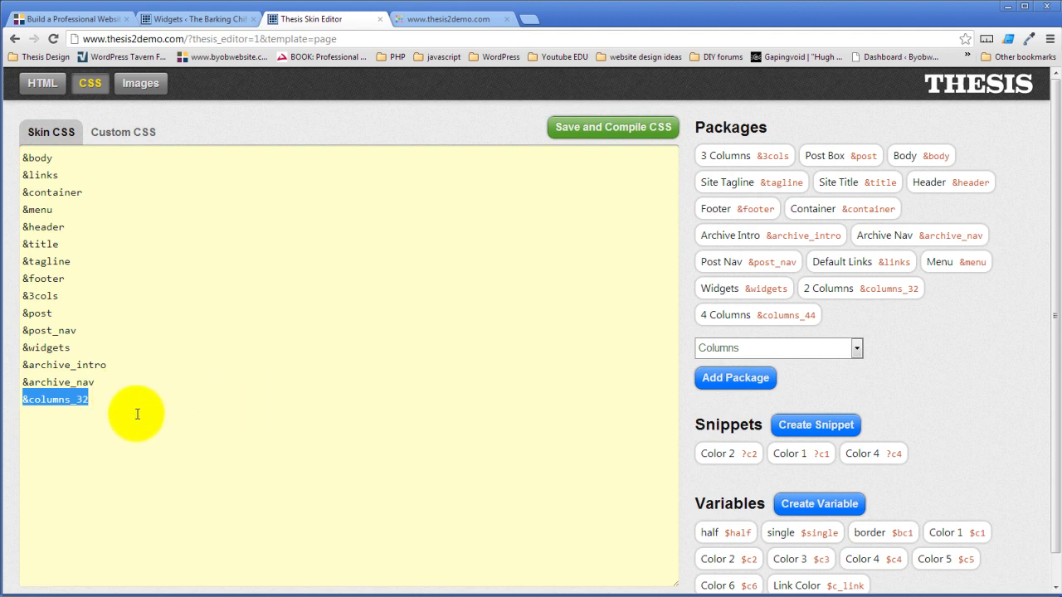
click(120, 401)
key(Return)
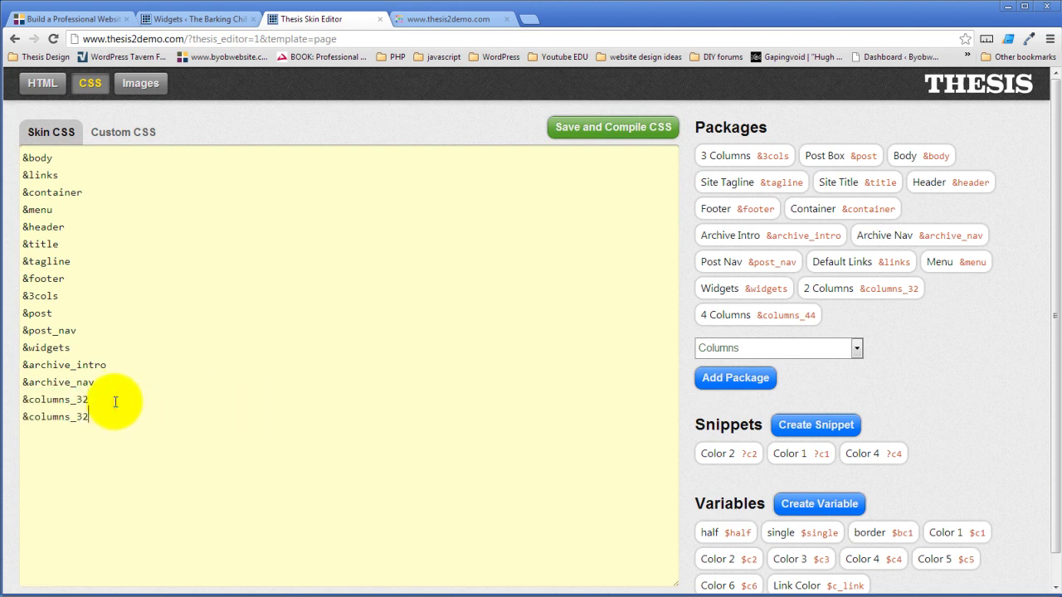
drag(76, 418, 99, 425)
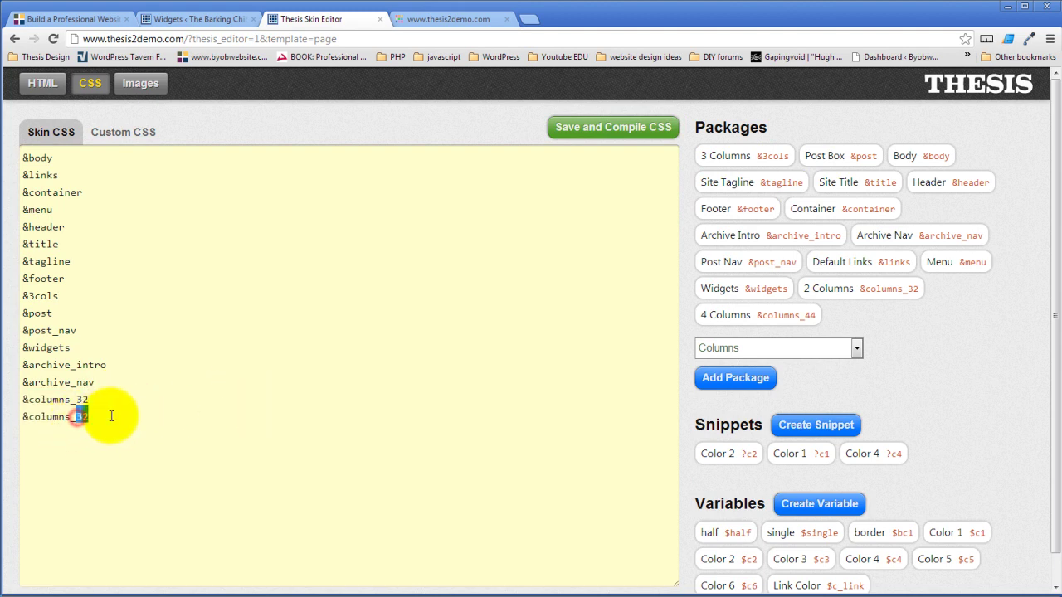
text(44)
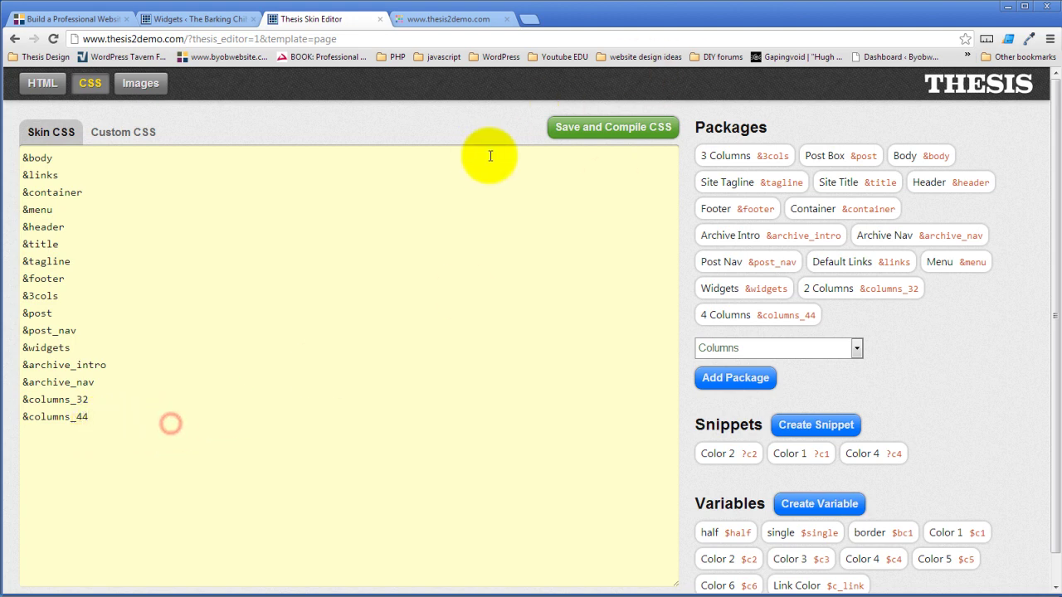
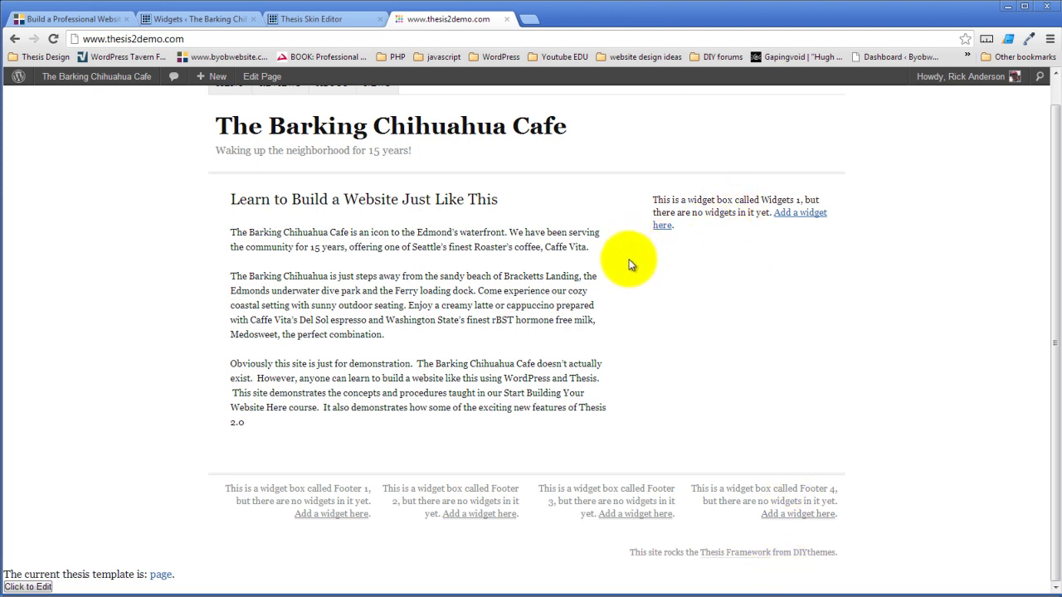
Return to the skin editor and examine the Widgets package's selector and font settings, closing it without saving.
click(336, 17)
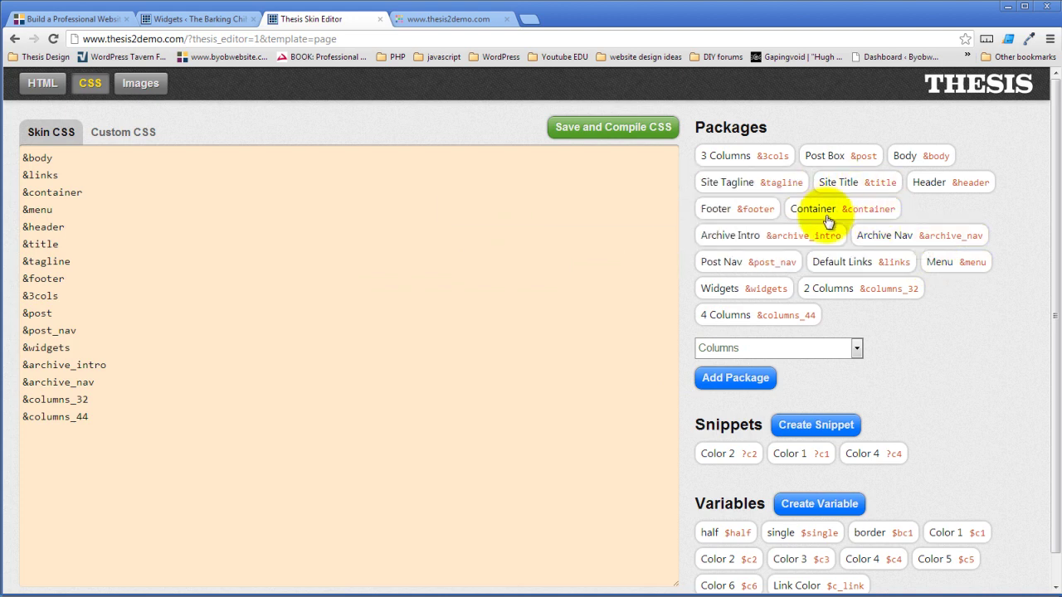
click(759, 290)
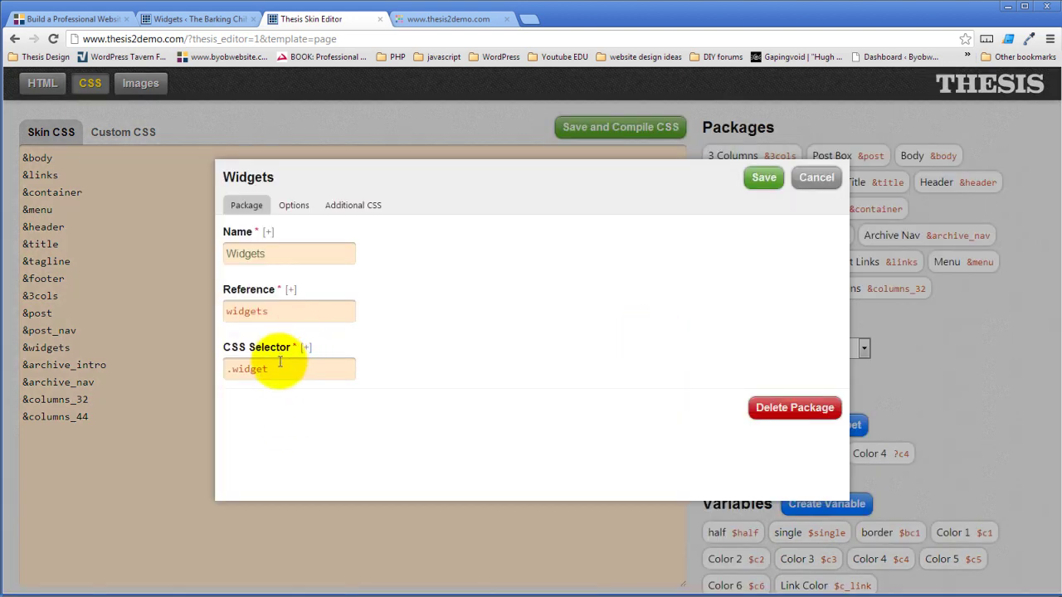
click(295, 205)
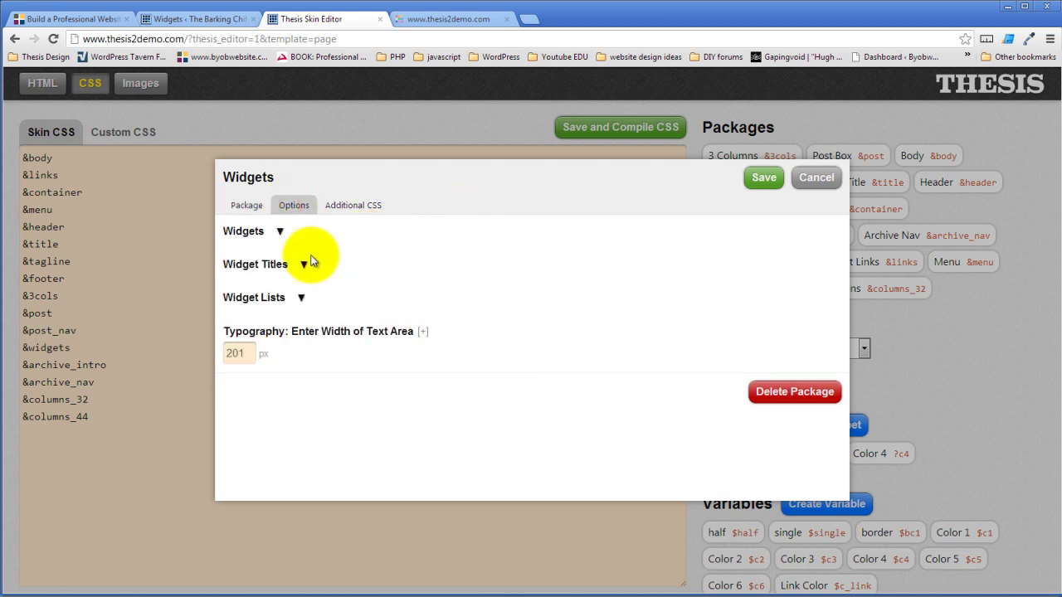
click(281, 232)
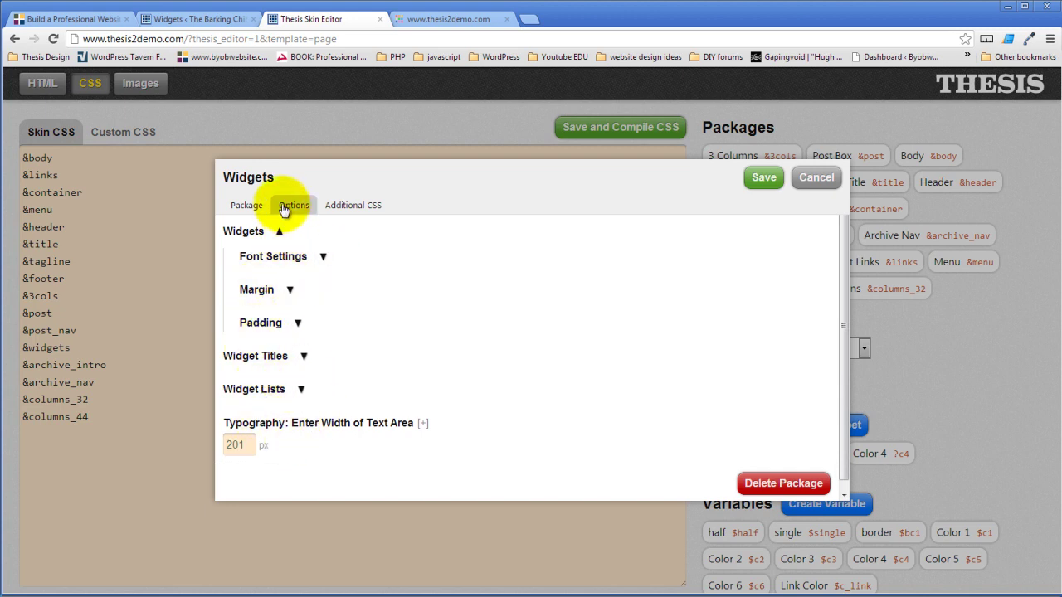
click(322, 256)
scroll(561, 307, down, 2)
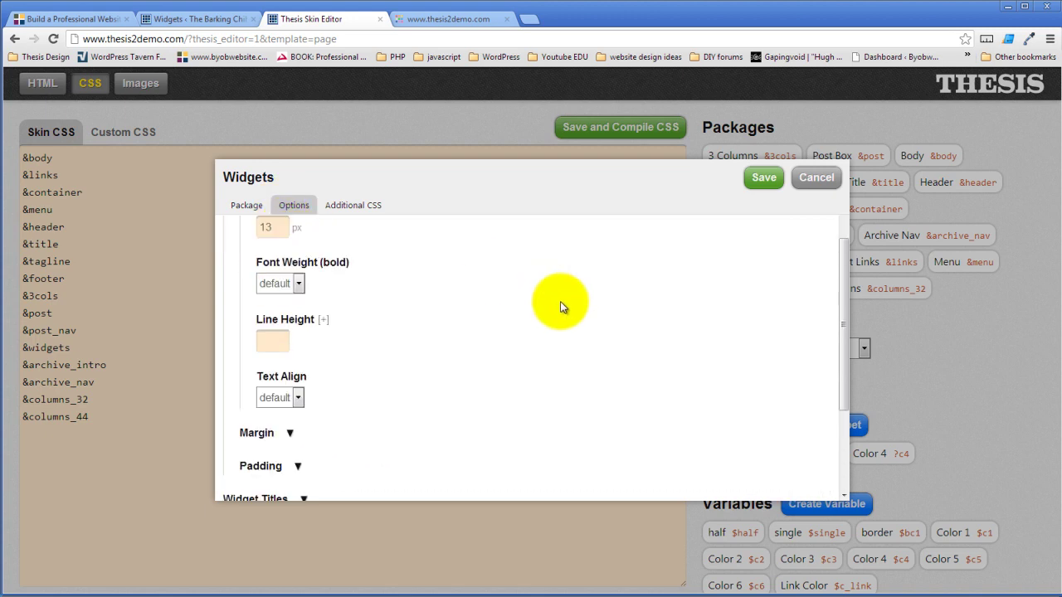
scroll(560, 301, up, 2)
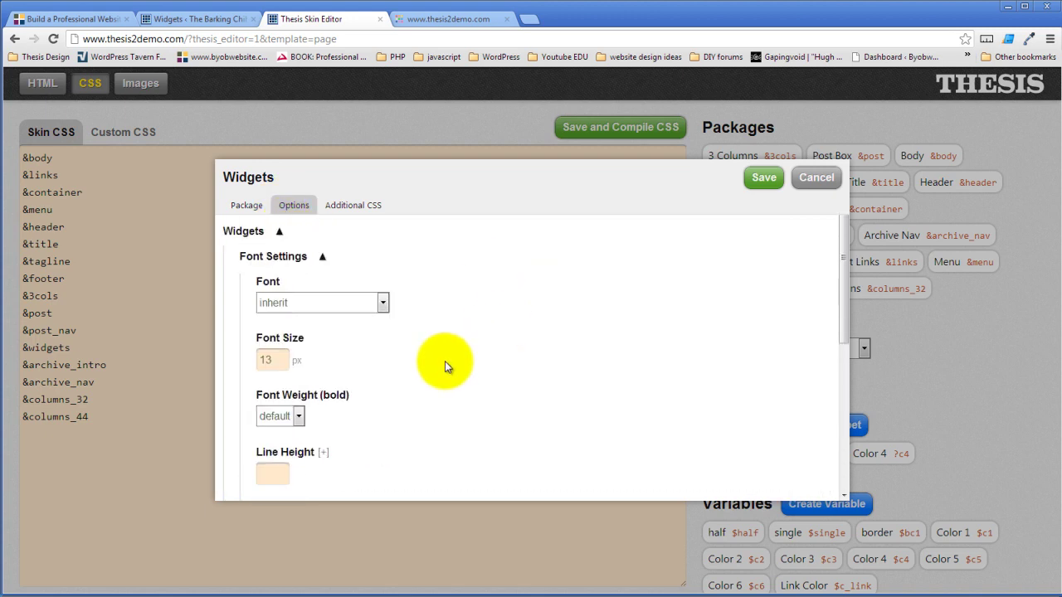
click(281, 231)
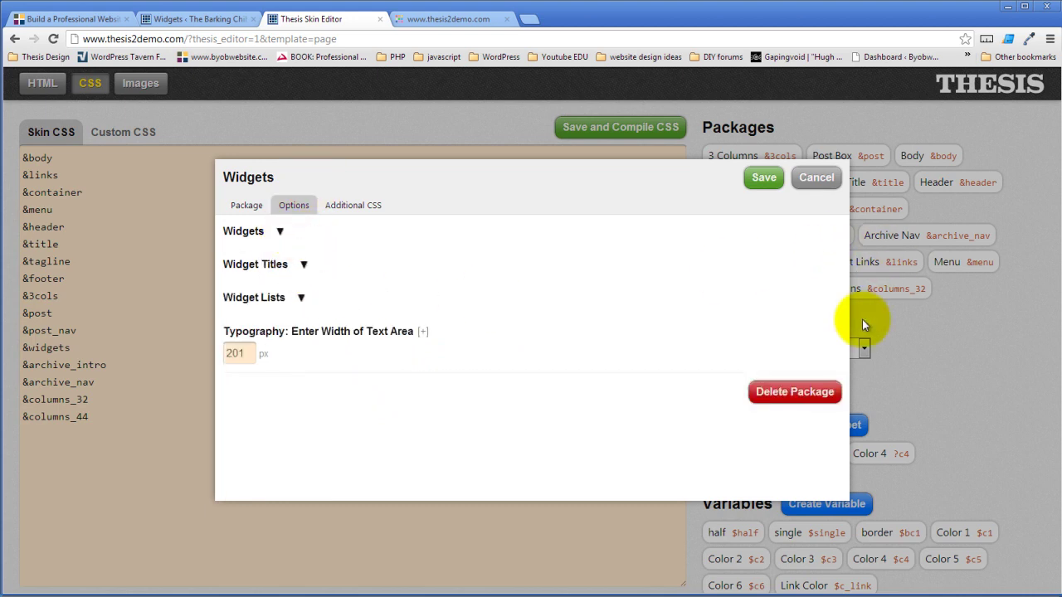
click(812, 181)
Return to the Page template's HTML structure and examine the options of Footer Column 4 and its Footer 4 widget box.
click(556, 353)
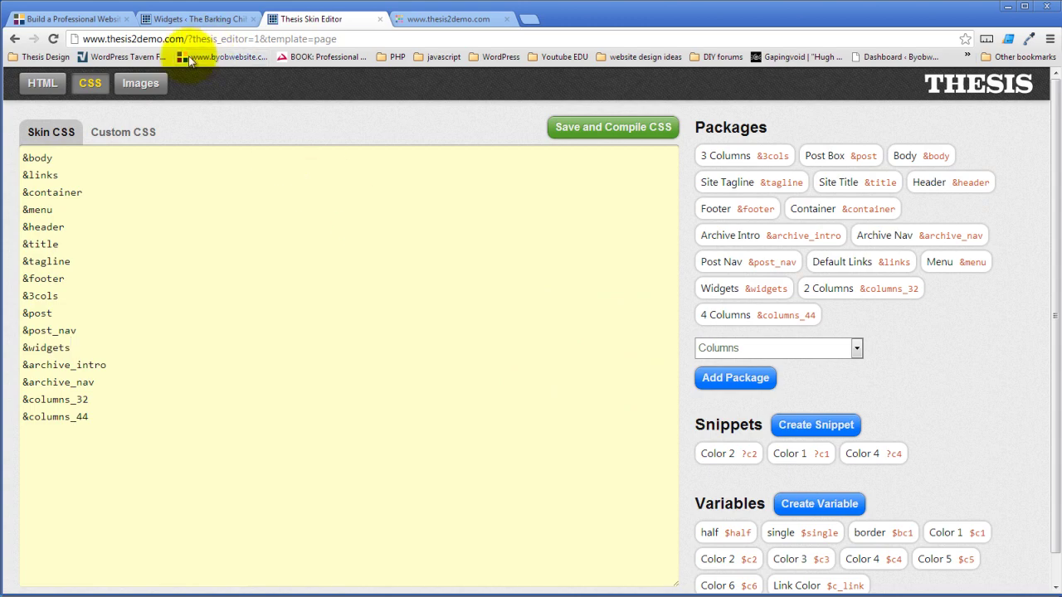
click(43, 83)
scroll(348, 315, down, 3)
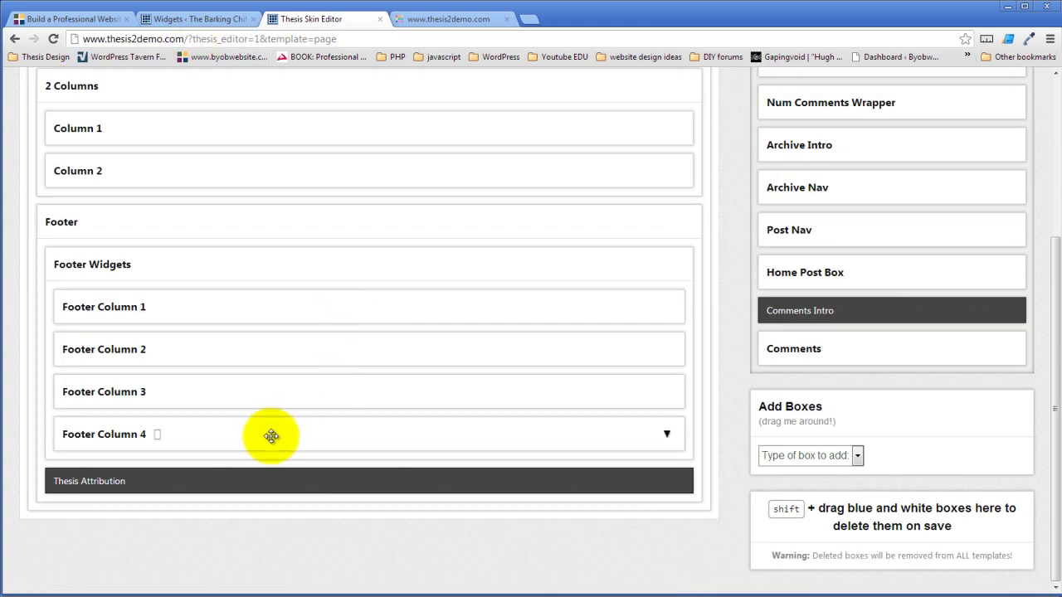
click(157, 434)
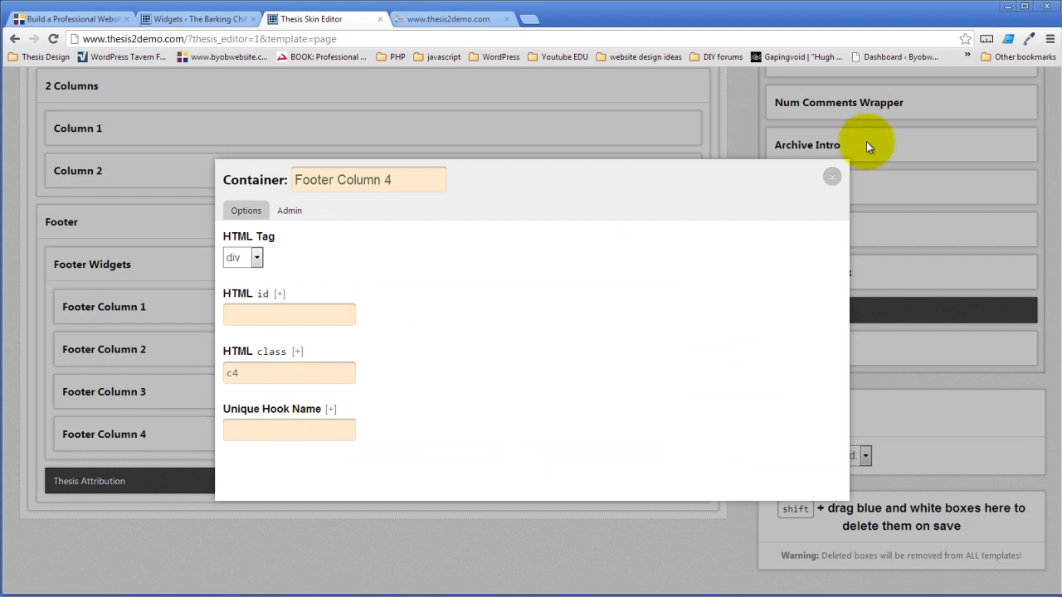
click(836, 176)
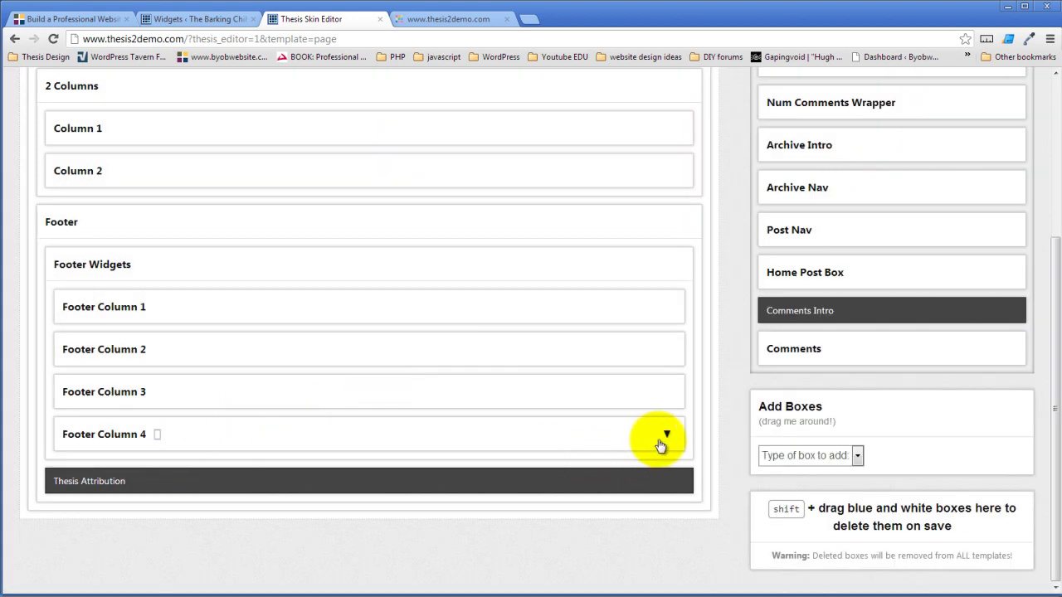
click(657, 439)
click(113, 474)
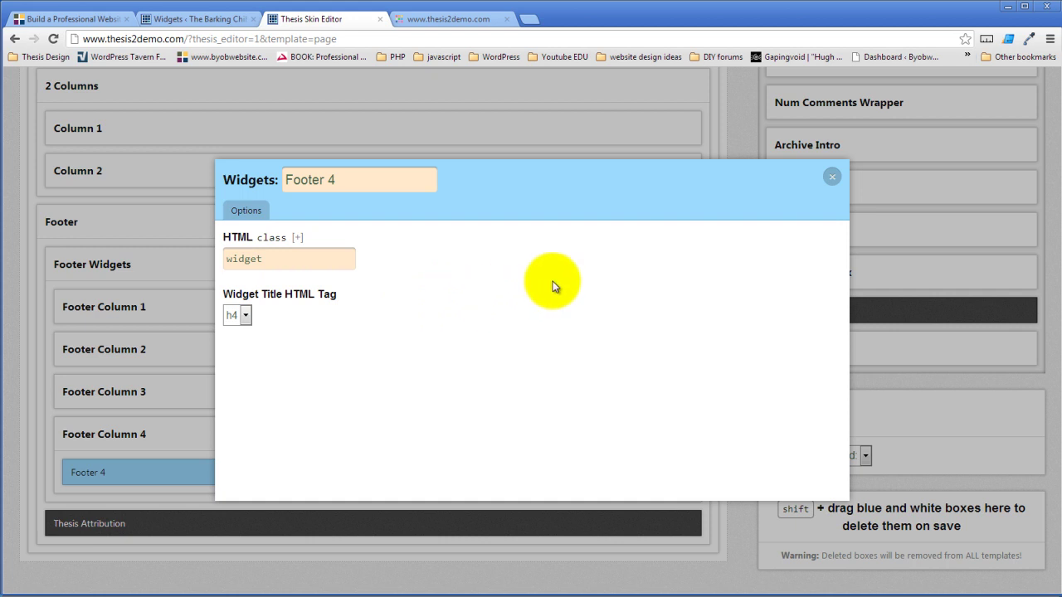
click(832, 179)
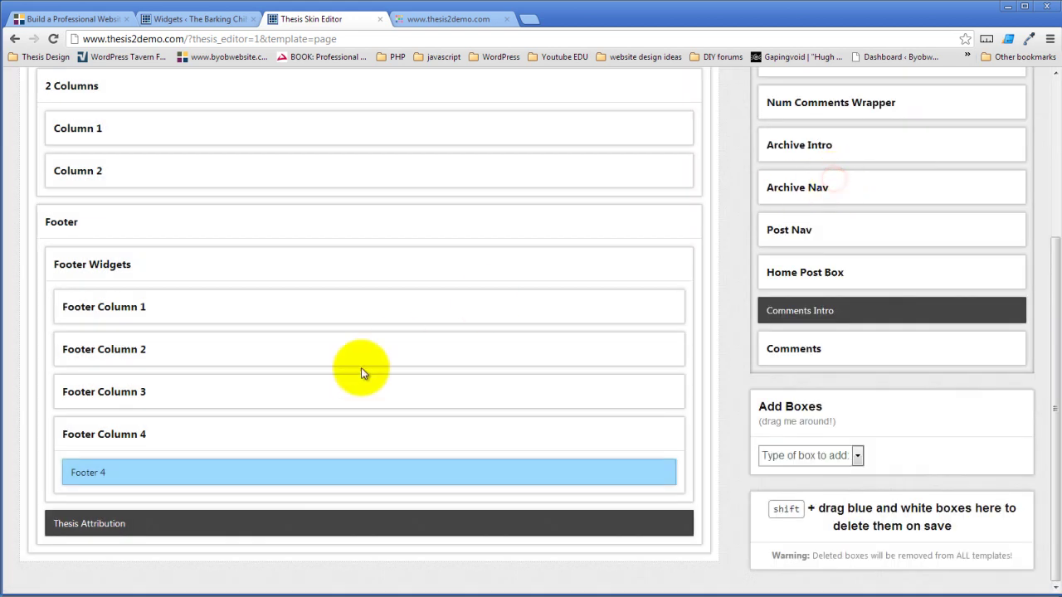
Collapse the Footer box and save the Page template.
click(685, 224)
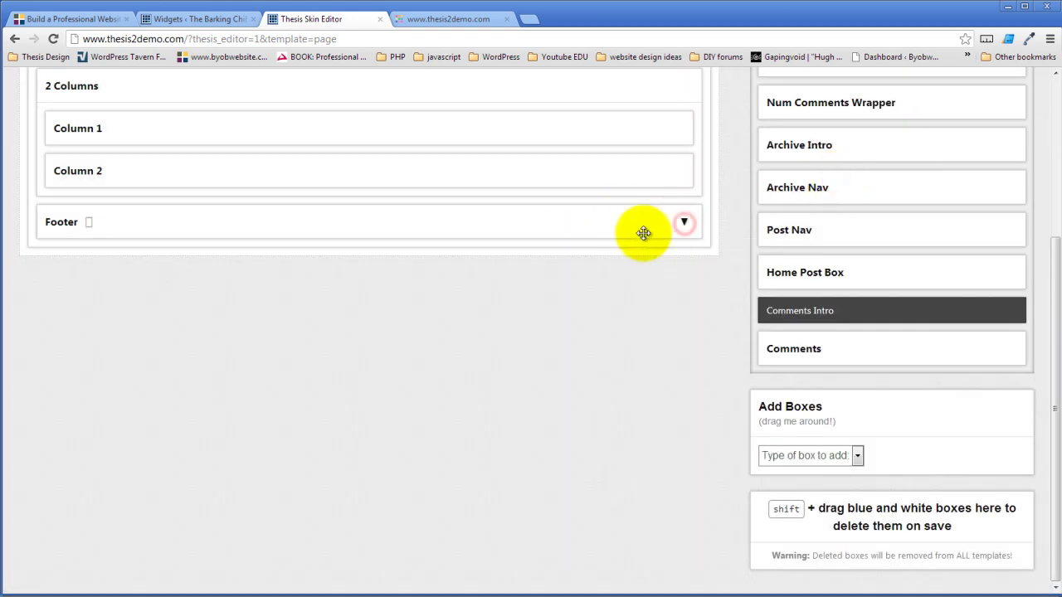
scroll(369, 221, up, 3)
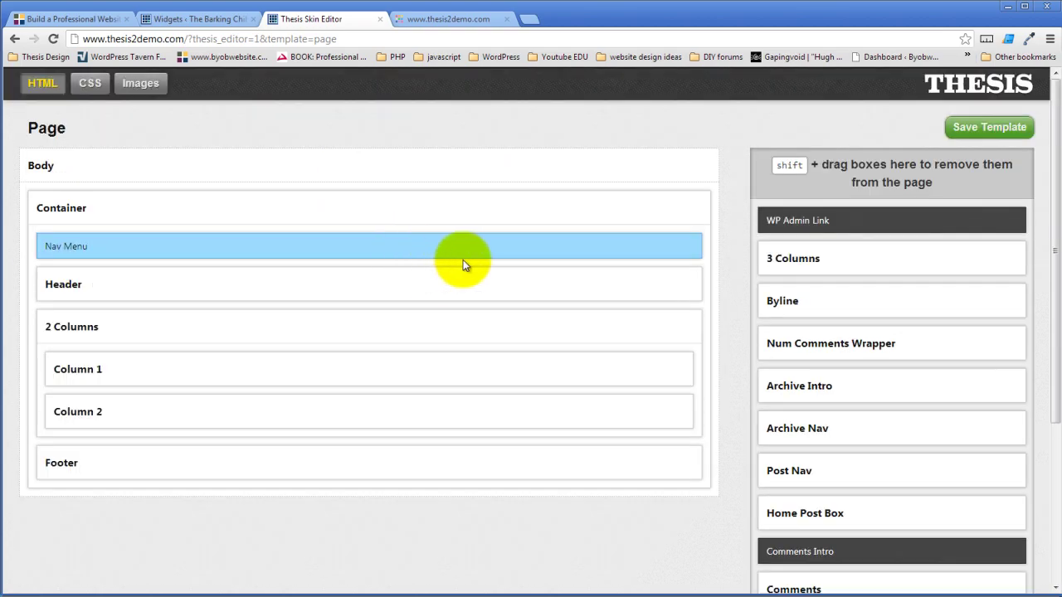
click(994, 133)
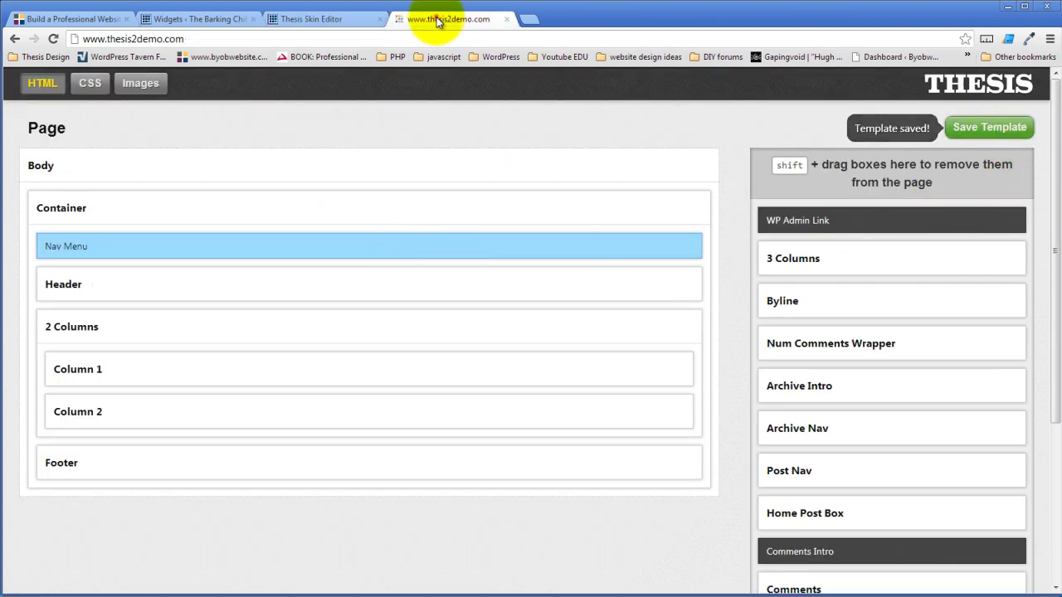
Reload the demo site, open its News page and examine the footer at the end of the page.
click(437, 17)
click(48, 40)
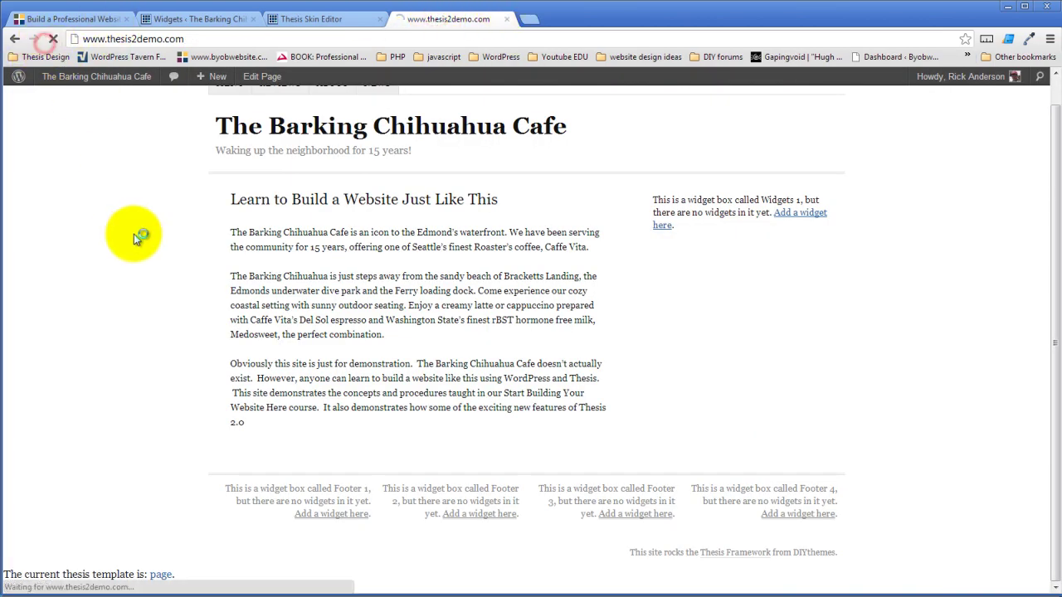
click(291, 155)
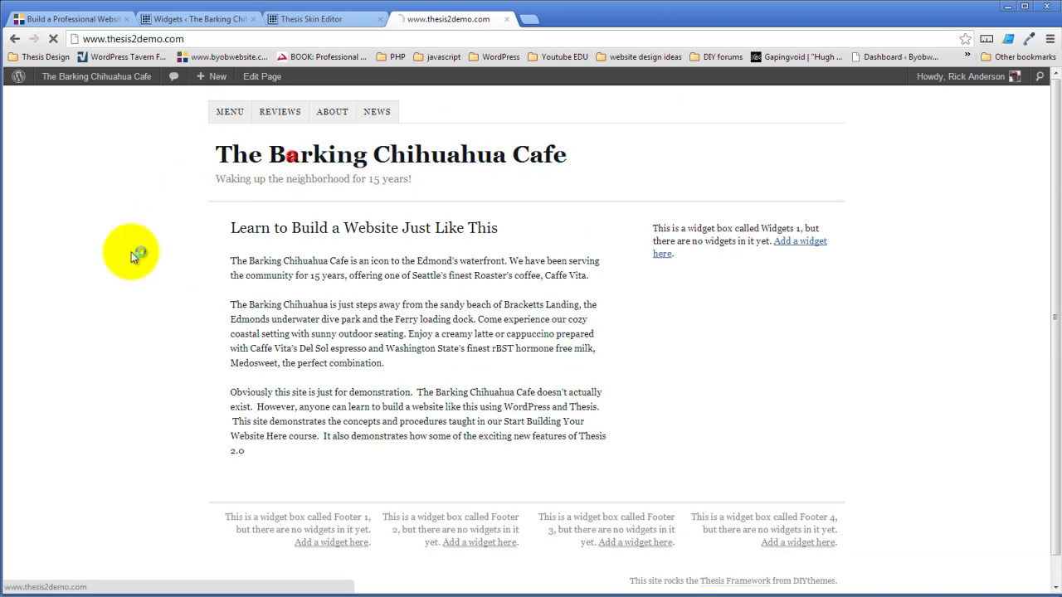
click(369, 112)
scroll(116, 321, down, 20)
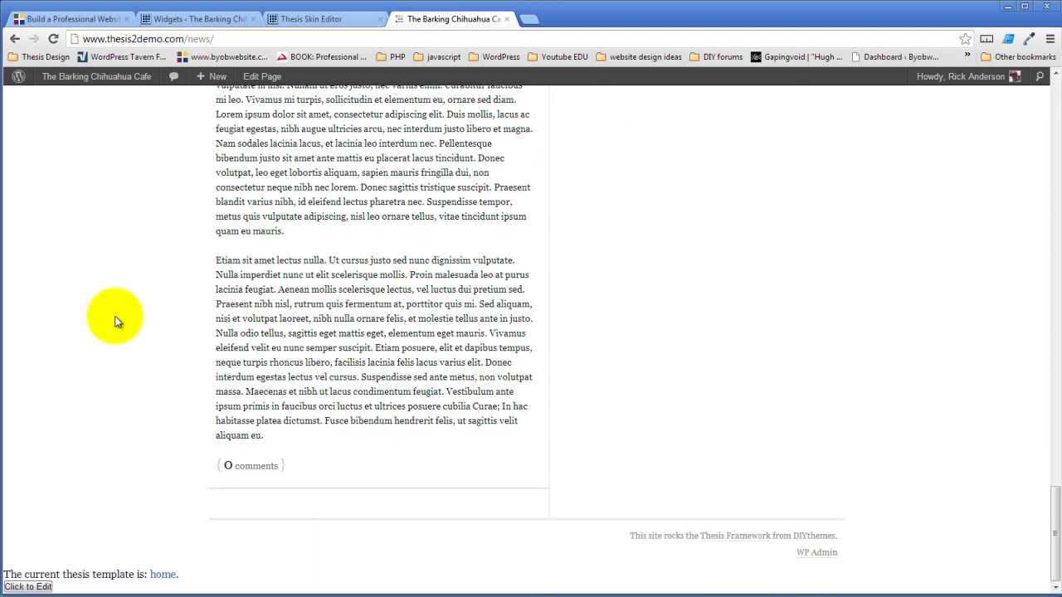
scroll(580, 348, up, 4)
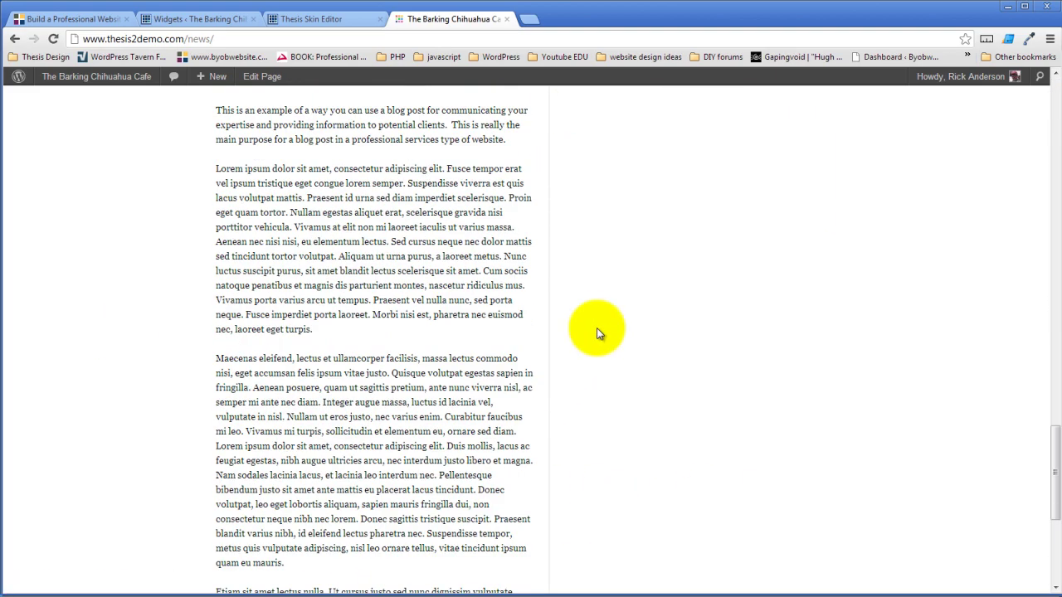
scroll(597, 327, down, 5)
Open the Home template in the skin editor and remove the Thesis Attribution box from its Footer.
click(322, 21)
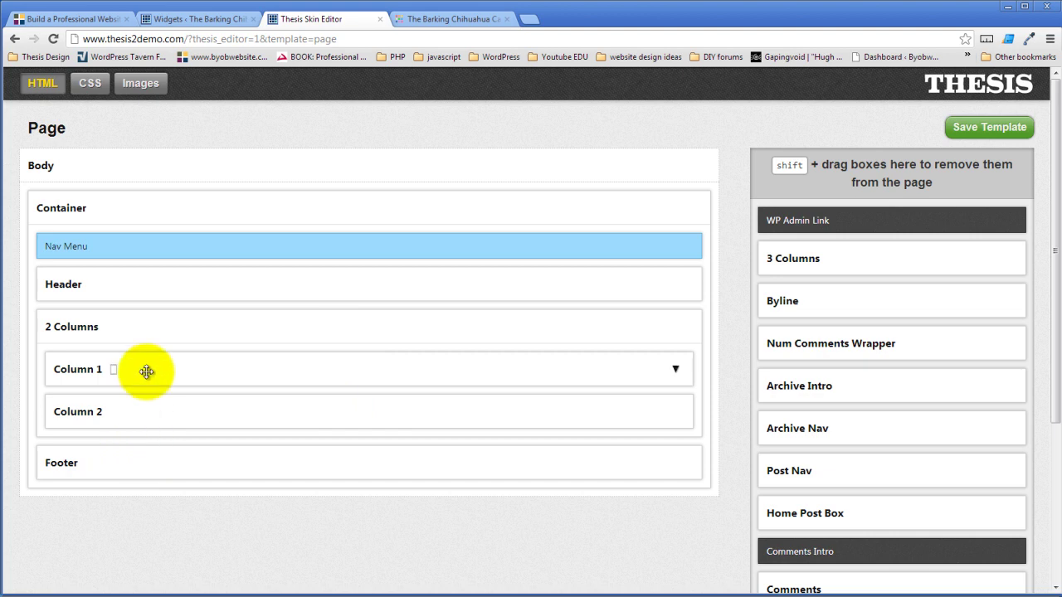
click(47, 133)
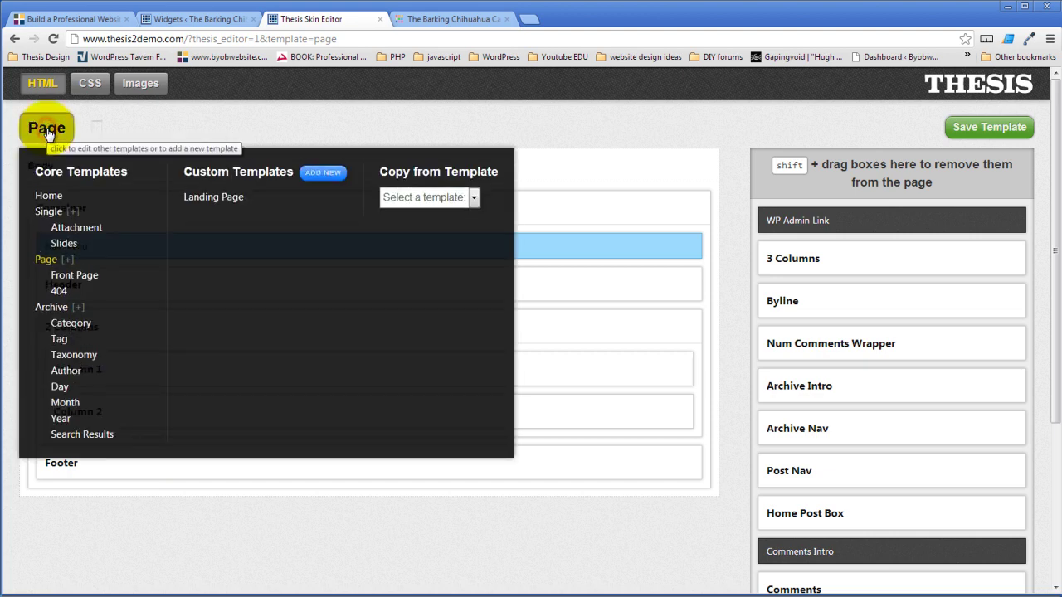
click(48, 196)
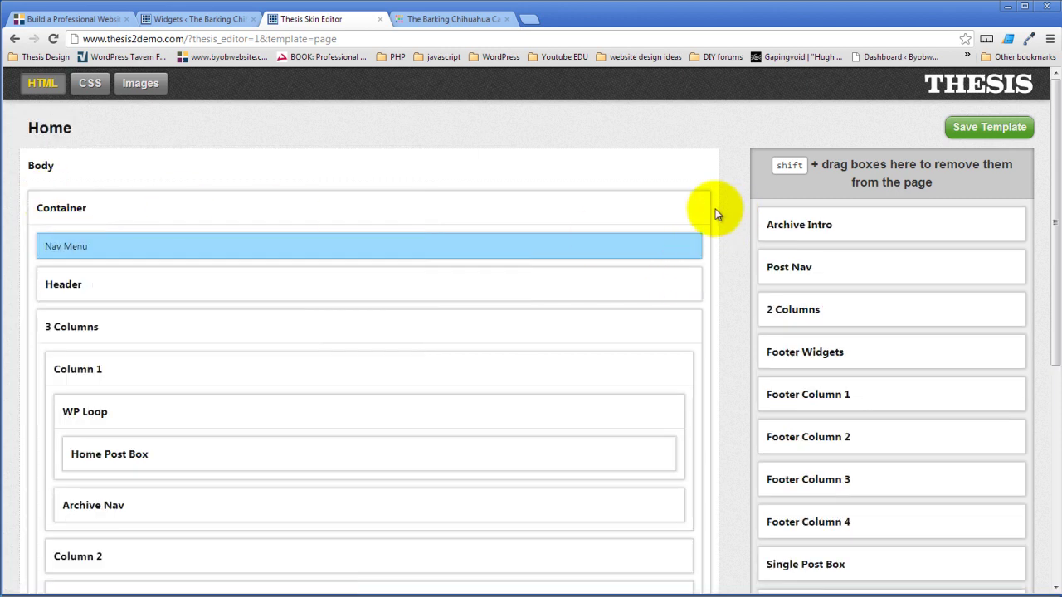
click(682, 327)
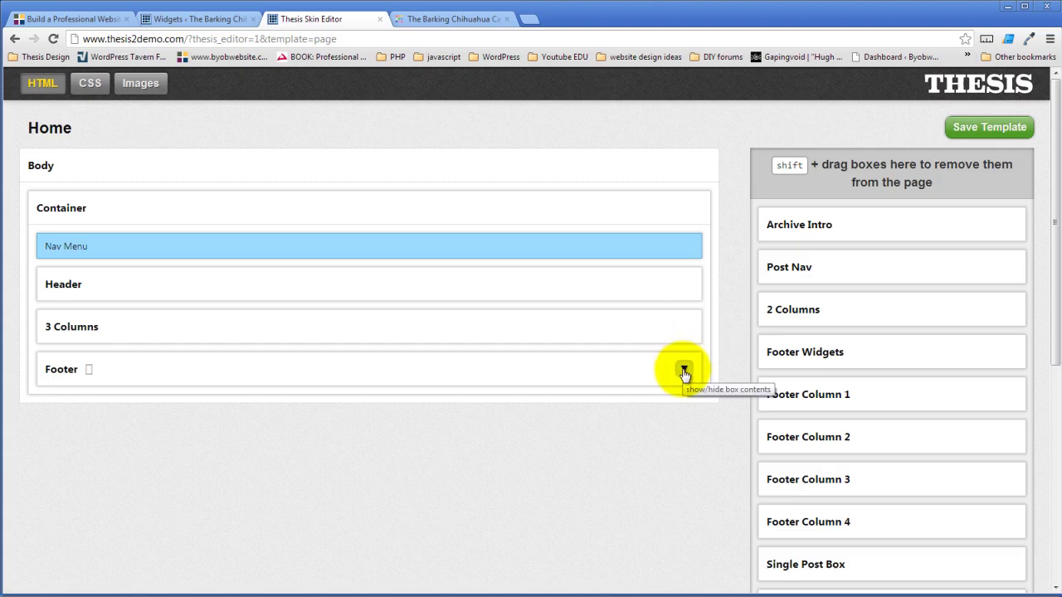
click(682, 370)
scroll(678, 402, down, 2)
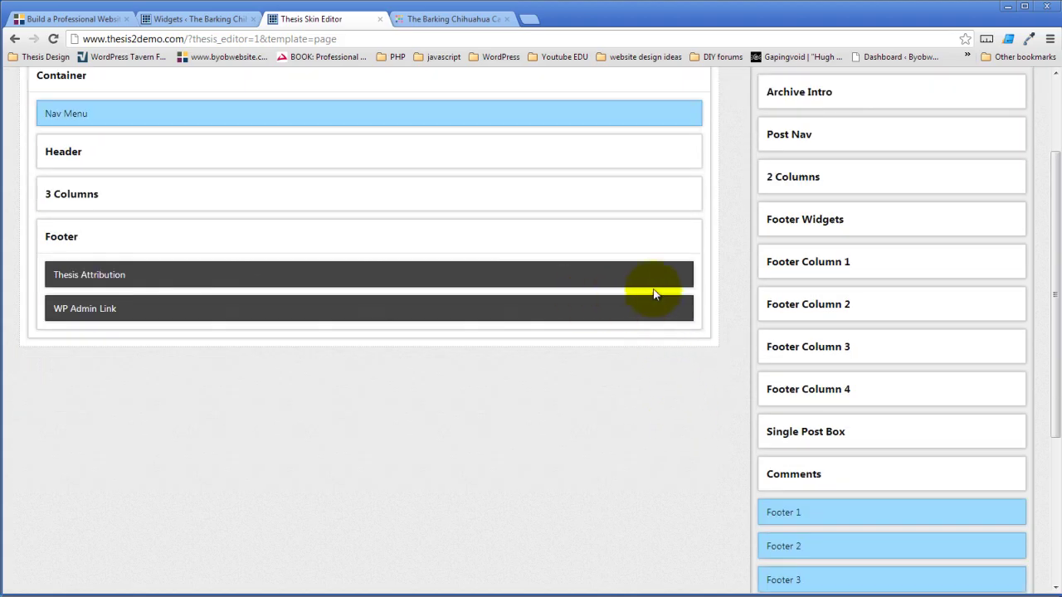
scroll(578, 275, up, 2)
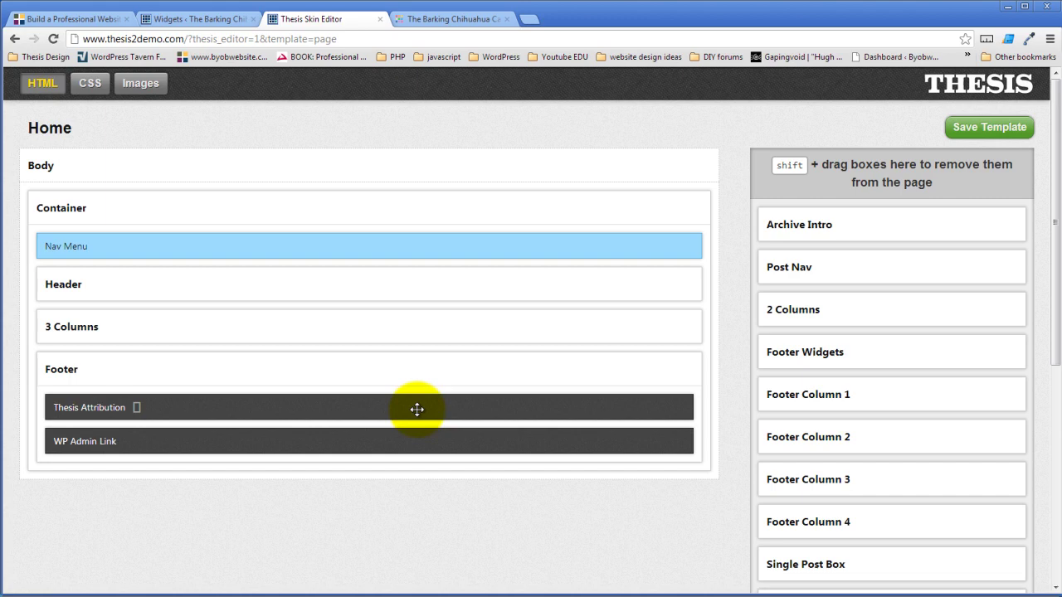
drag(416, 409, 820, 176)
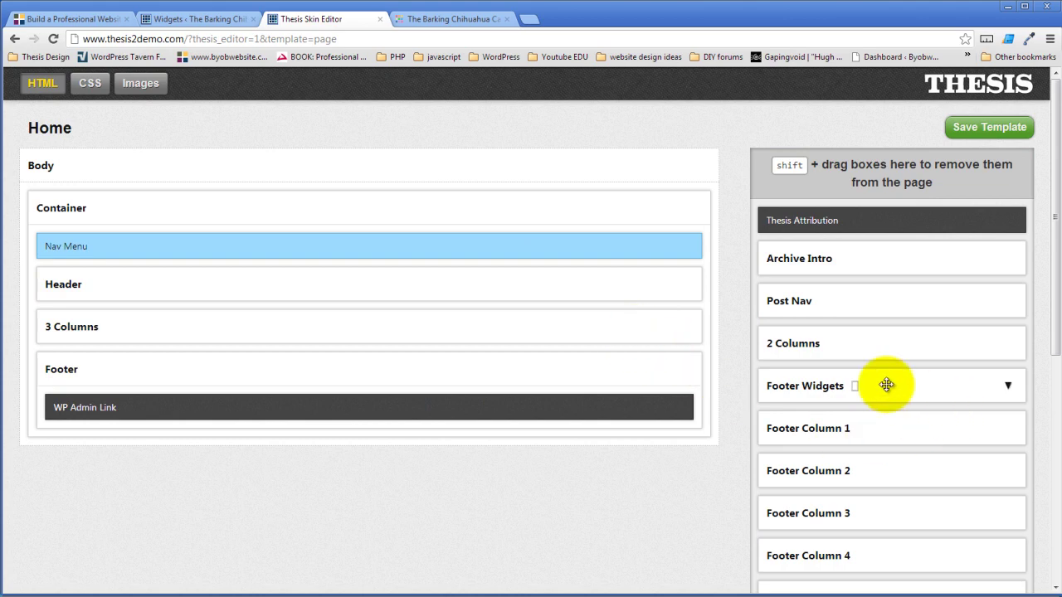
Add the Footer Widgets container to the Home template's Footer above WP Admin Link and nest Footer Columns 1 to 4 inside it.
drag(885, 385, 374, 365)
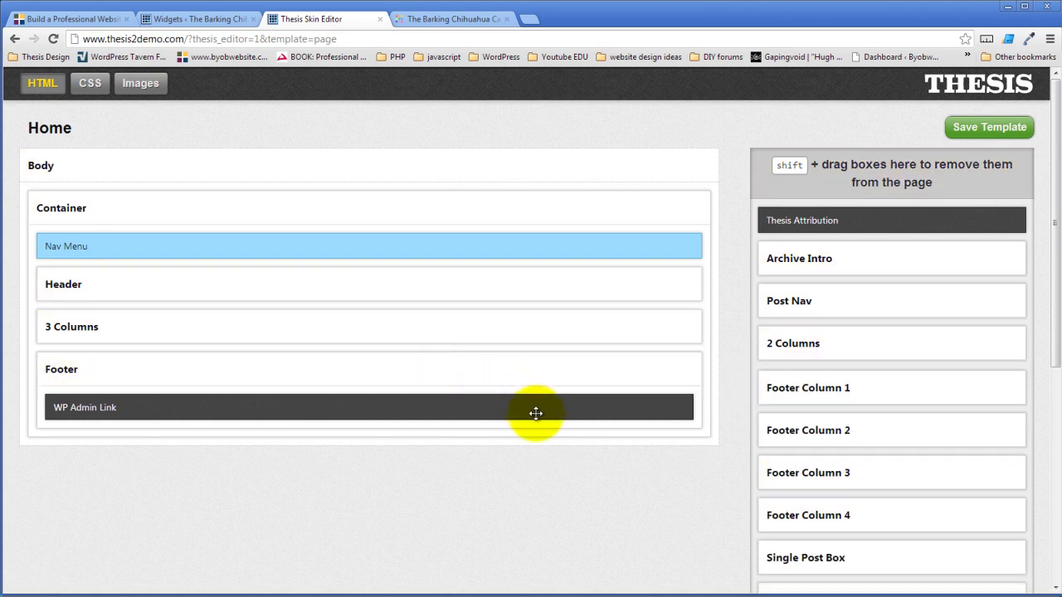
drag(535, 413, 554, 426)
drag(908, 511, 350, 413)
drag(917, 470, 370, 411)
drag(921, 428, 274, 416)
drag(882, 386, 375, 398)
click(675, 410)
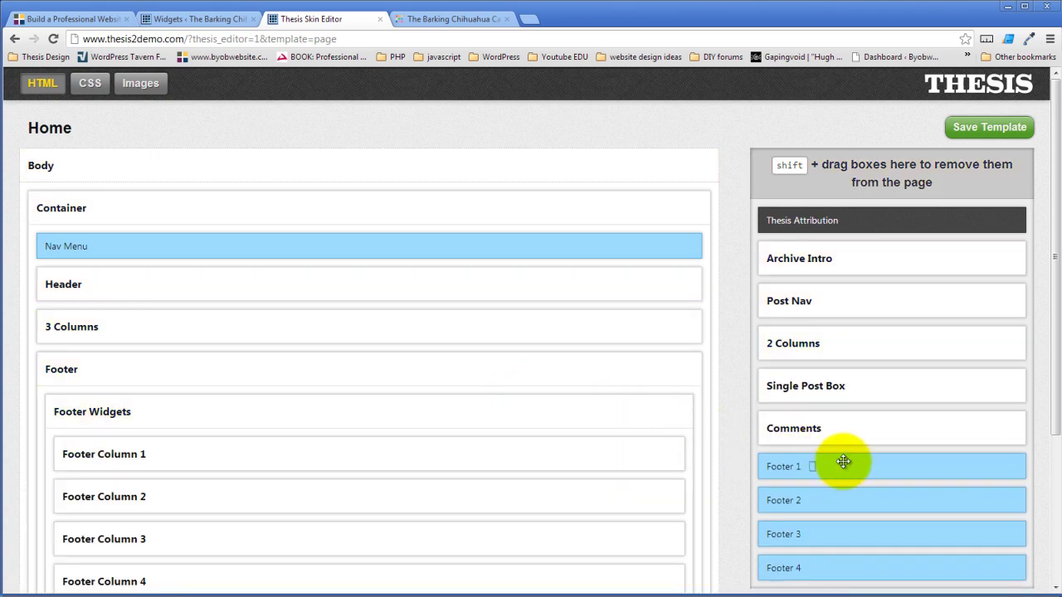
Place the Footer 1 to Footer 4 widget boxes in their matching footer columns and save the Home template.
drag(850, 466, 504, 455)
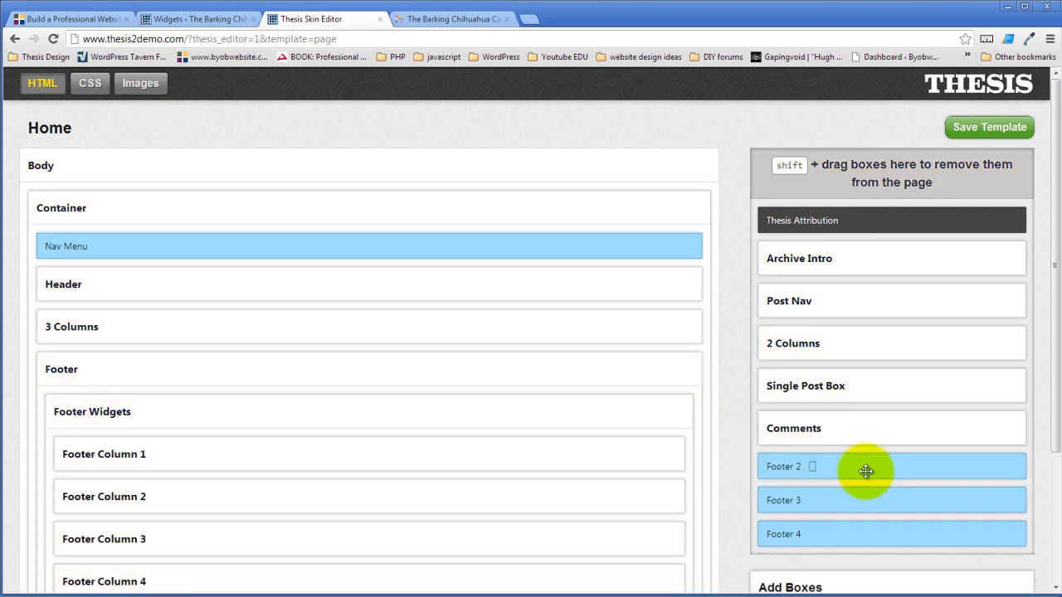
drag(875, 465, 412, 496)
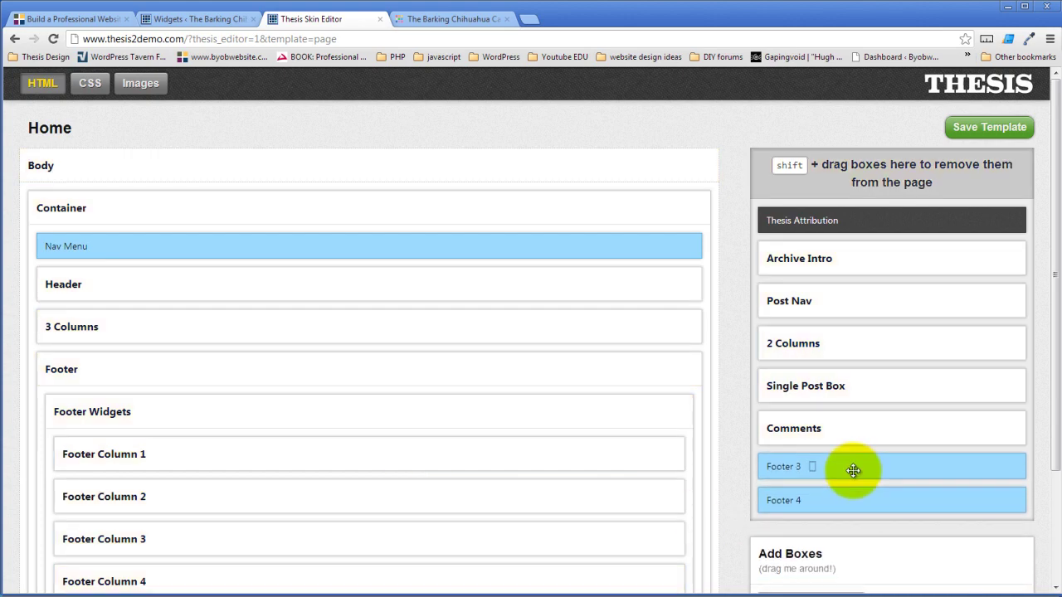
drag(853, 471, 347, 533)
scroll(749, 409, down, 1)
drag(857, 352, 365, 484)
scroll(479, 429, up, 1)
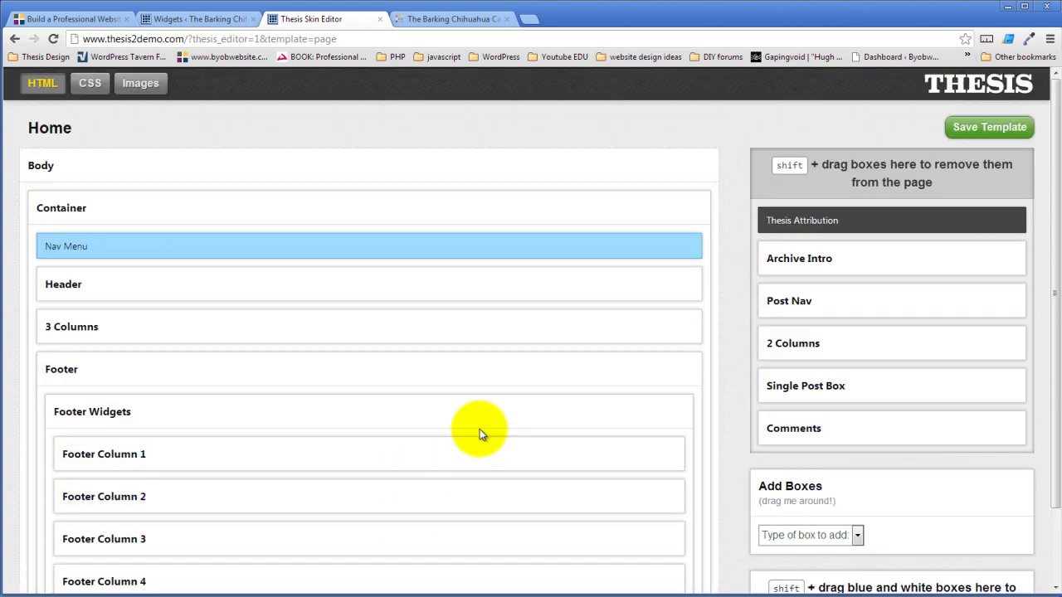
click(967, 125)
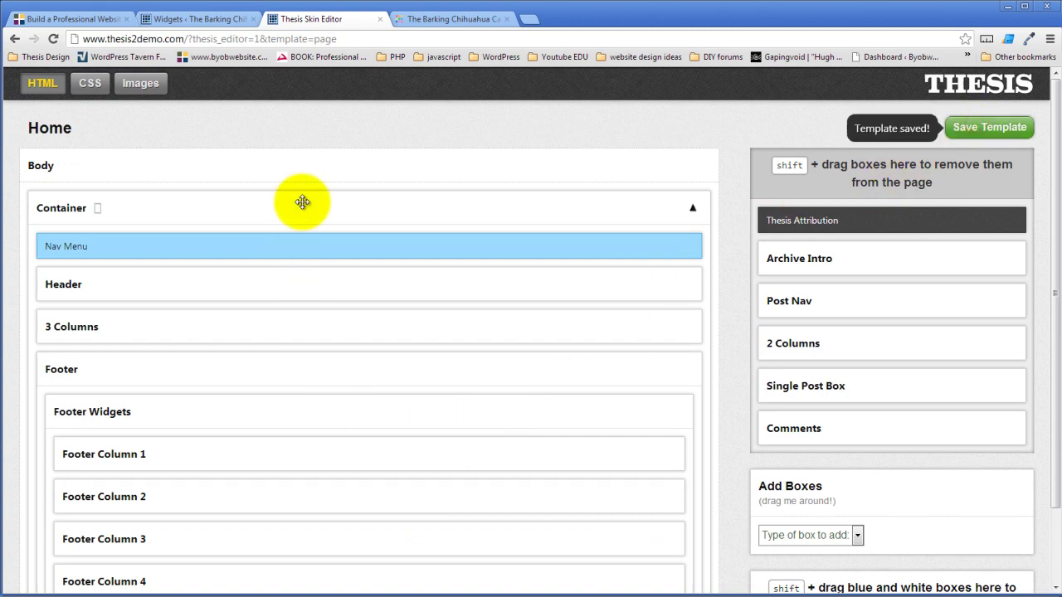
Reload the News page, open the How to Design a Master Bathroom post and examine its footer.
click(461, 14)
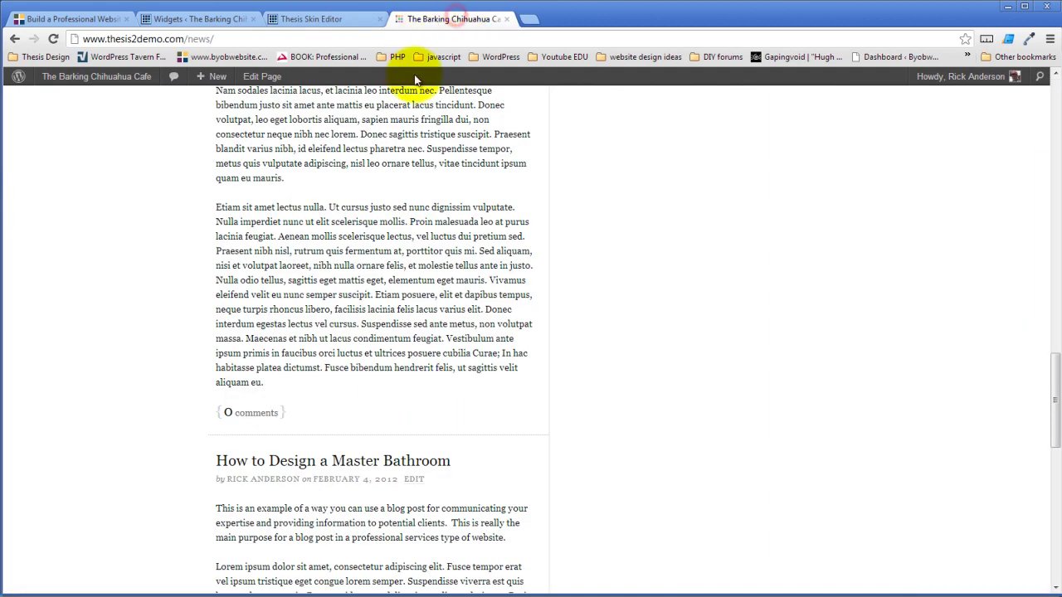
click(53, 39)
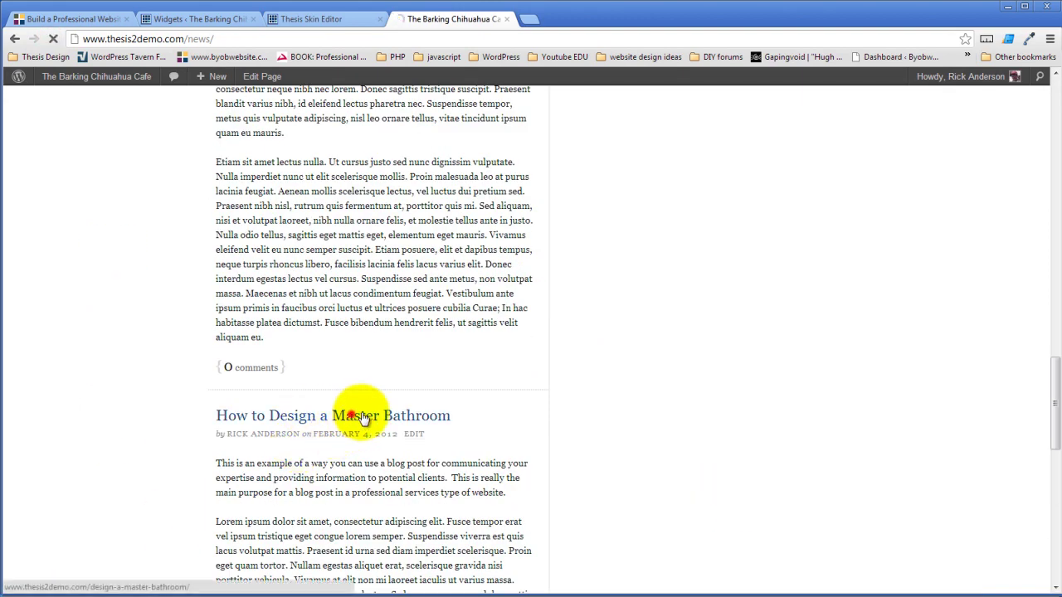
click(355, 414)
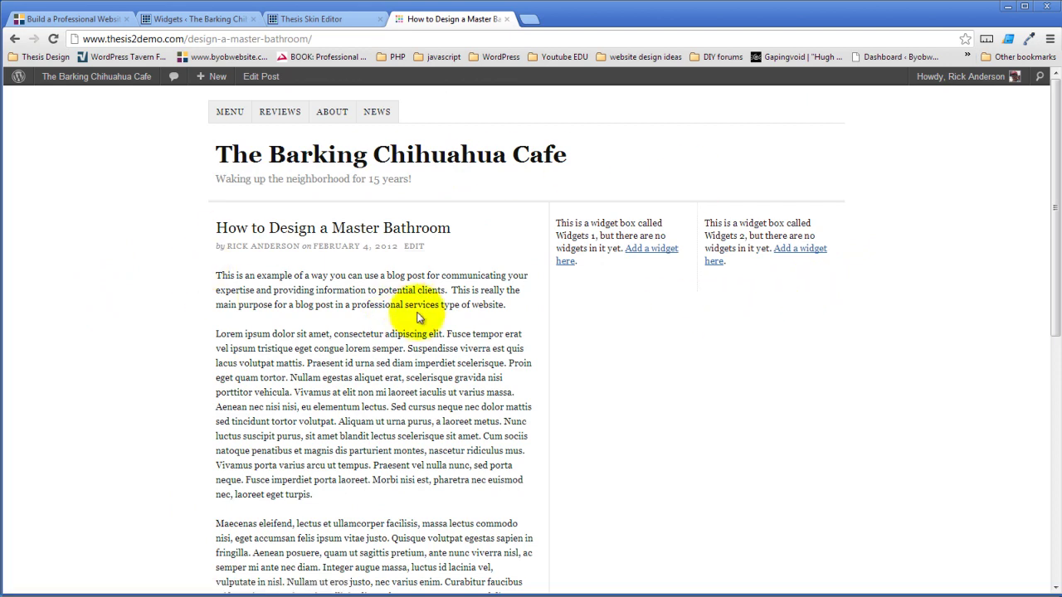
scroll(423, 313, down, 5)
scroll(423, 314, down, 1)
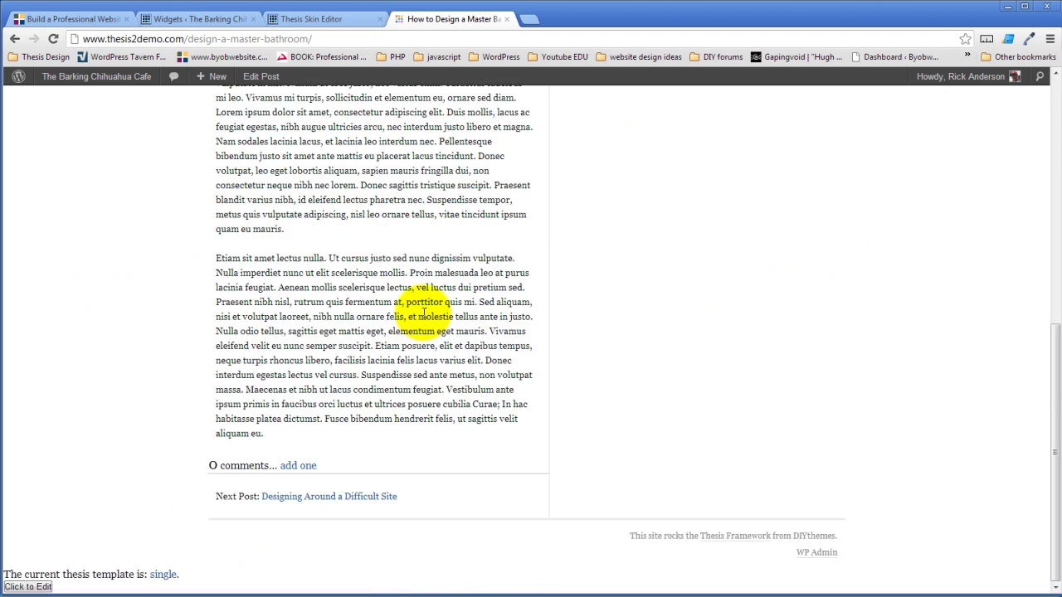
scroll(423, 312, up, 6)
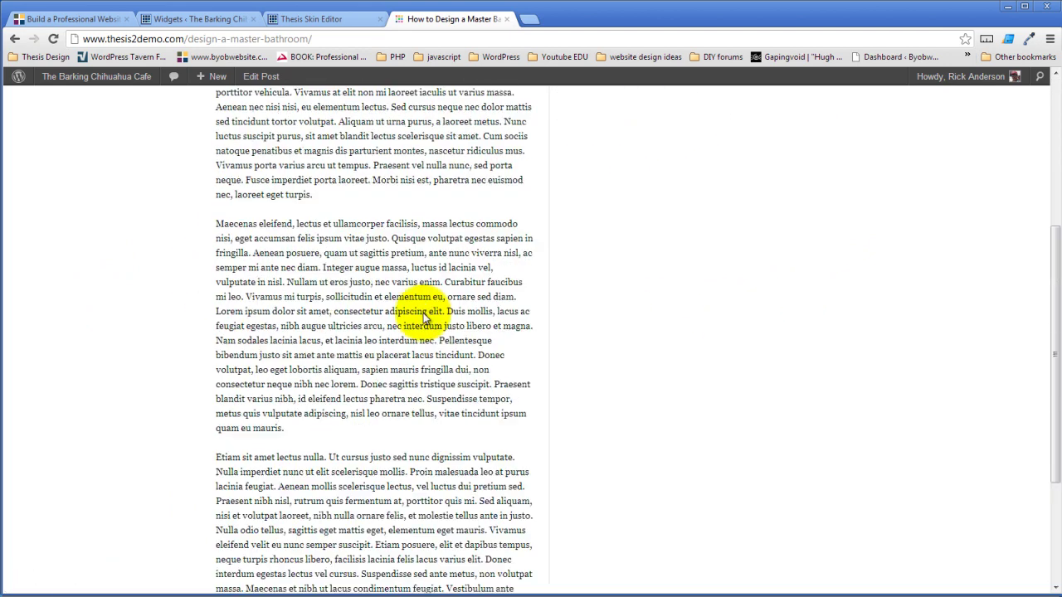
Switch to the Thesis Skin Editor, open the Single template and review its box structure.
click(322, 20)
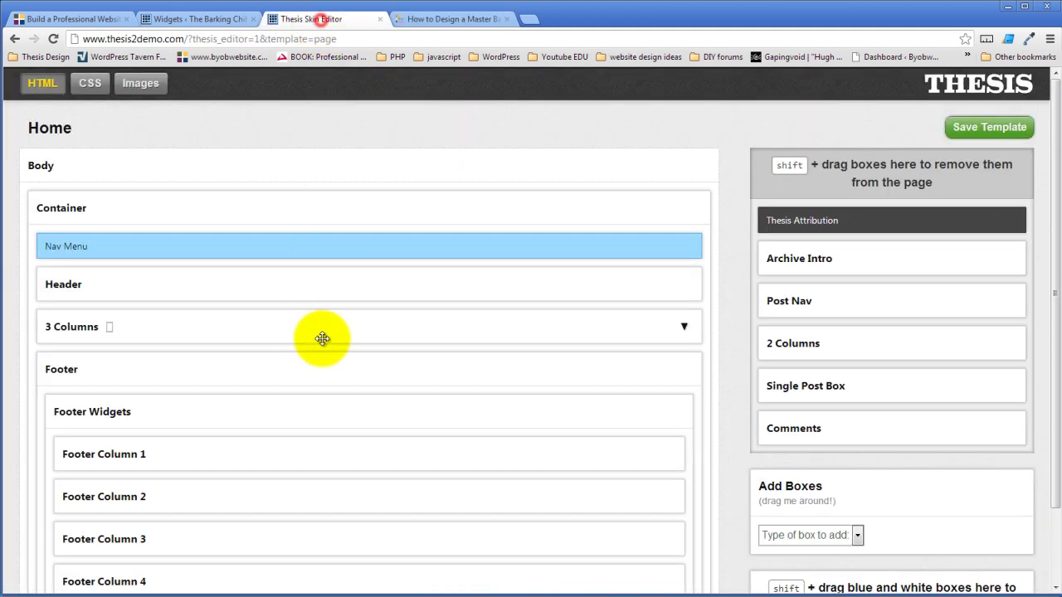
click(66, 140)
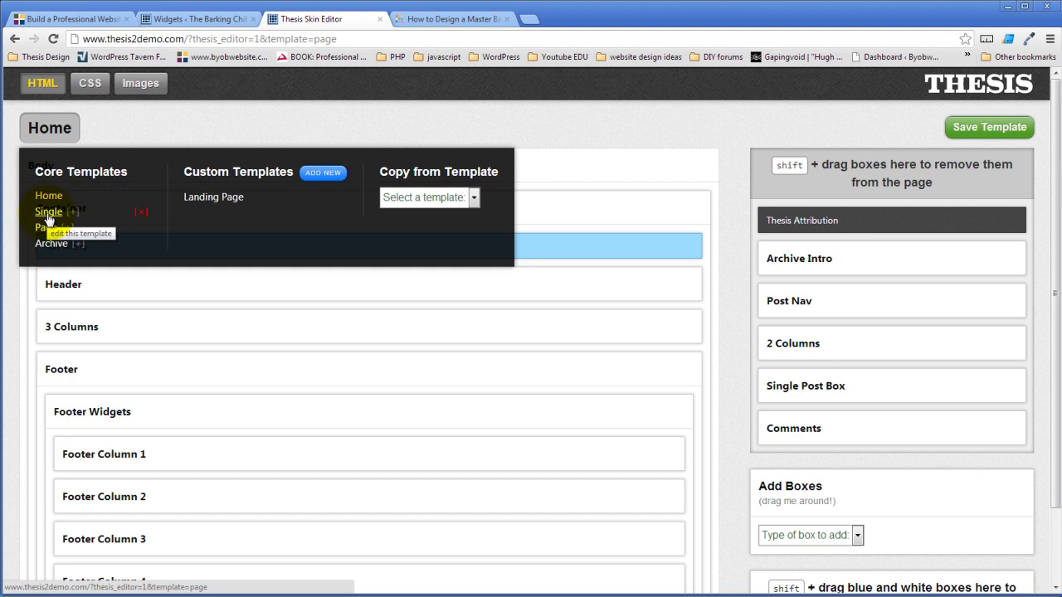
click(49, 212)
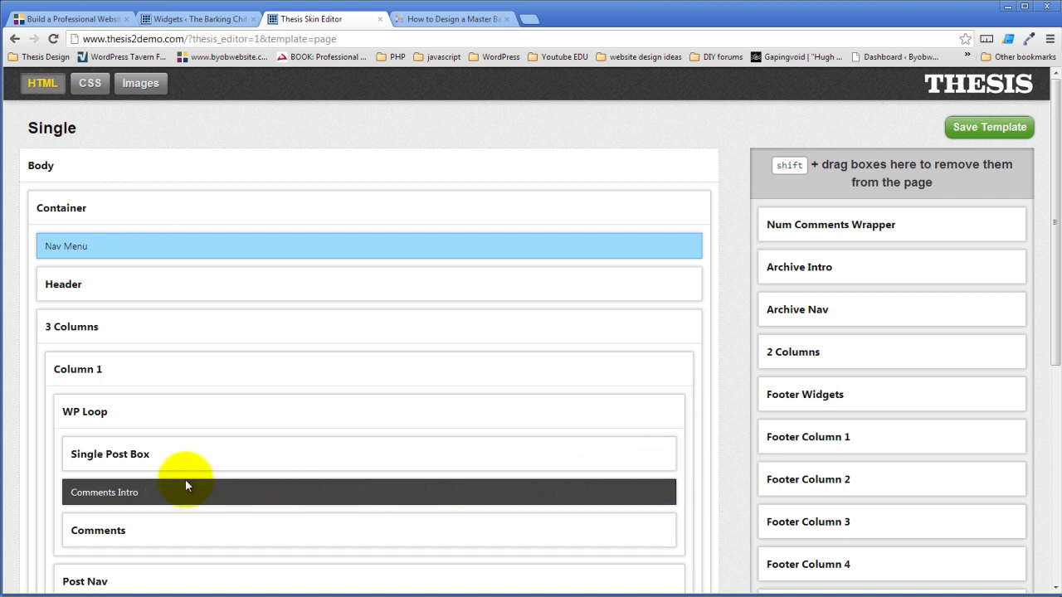
scroll(157, 486, down, 3)
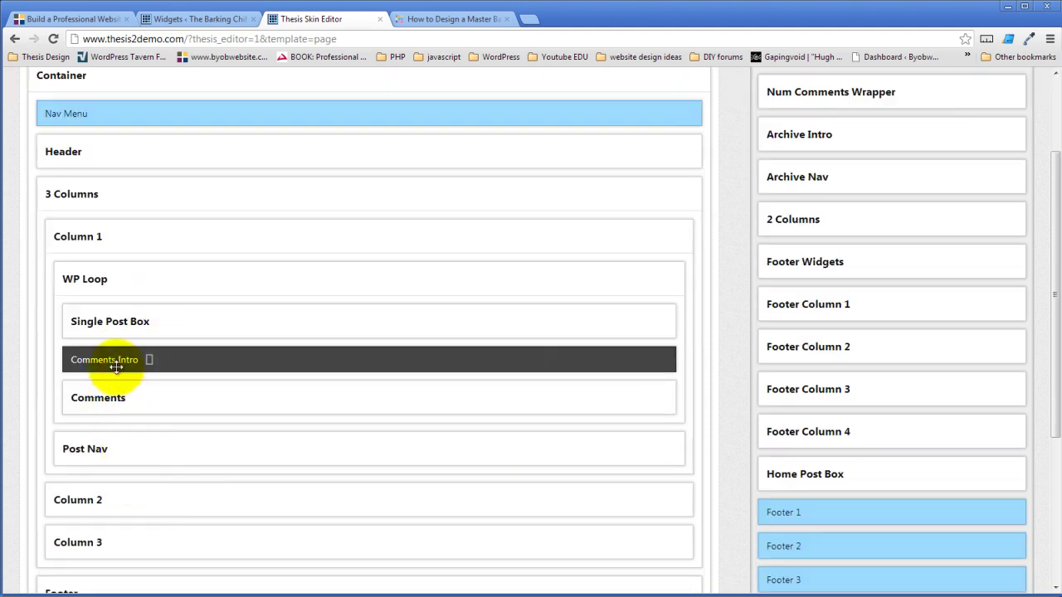
scroll(117, 365, up, 3)
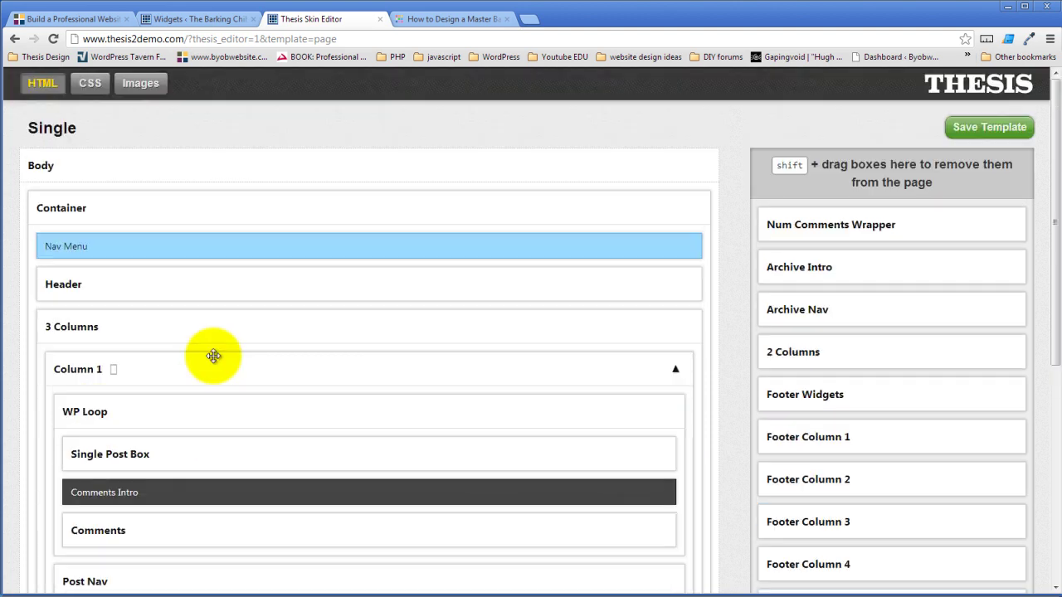
Create a new custom template named Single Placeholder.
click(64, 131)
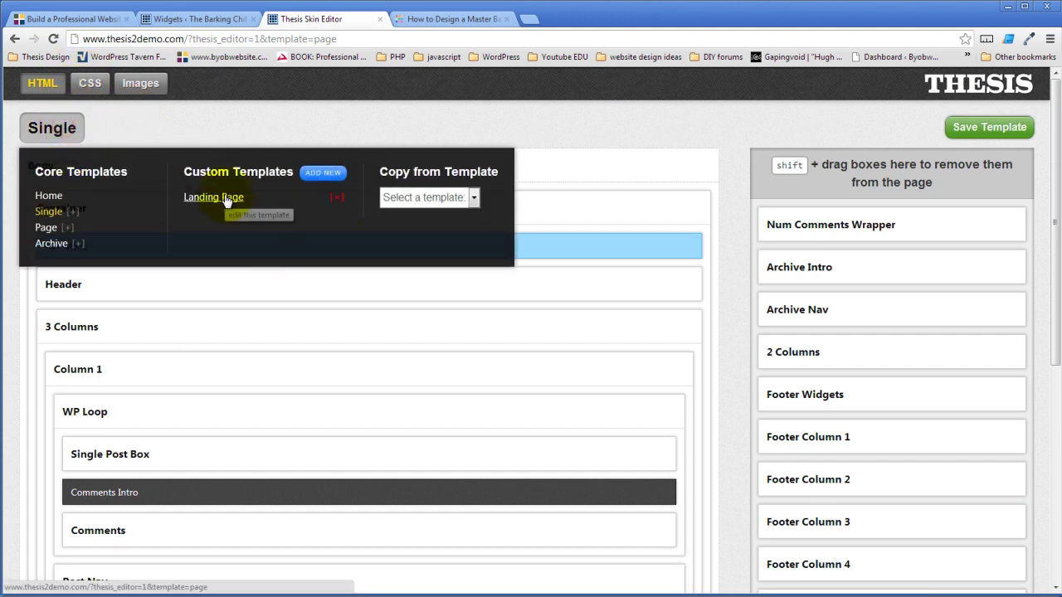
click(325, 172)
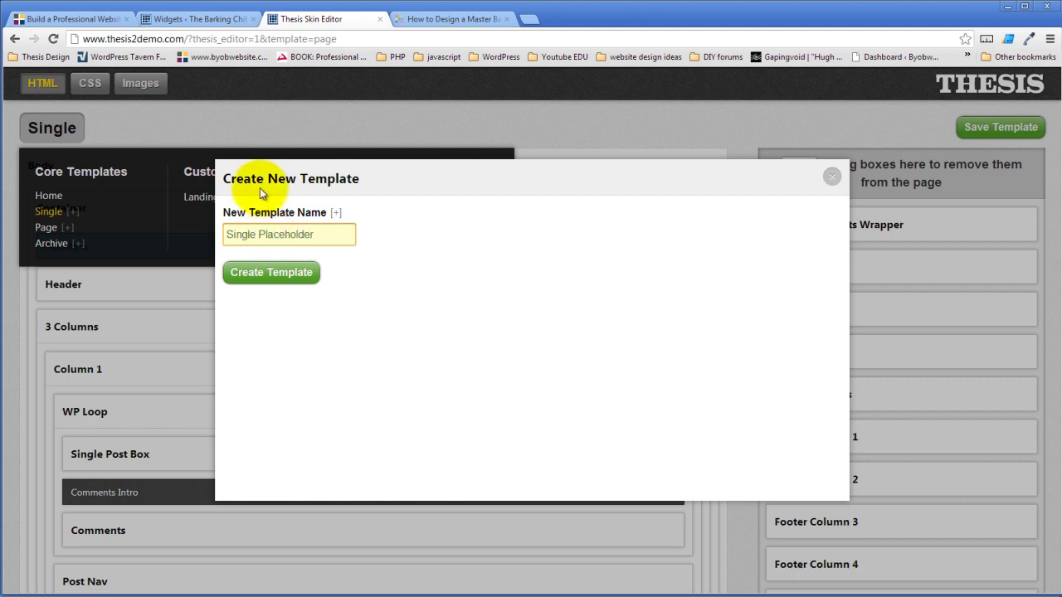
click(283, 277)
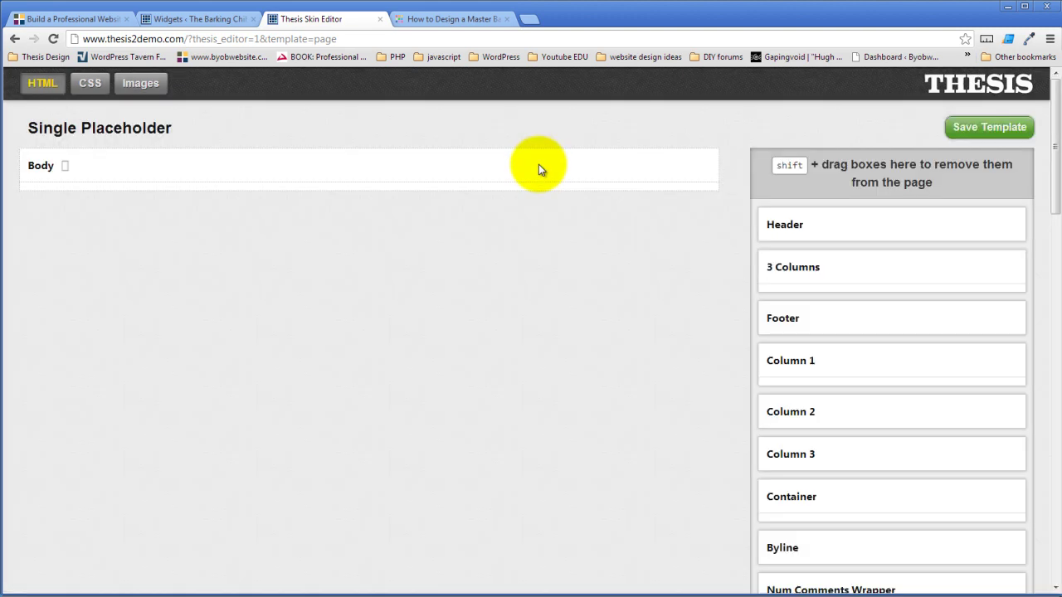
Copy the Single template's layout into the Single Placeholder template and check the copied boxes.
mouse_move(126, 125)
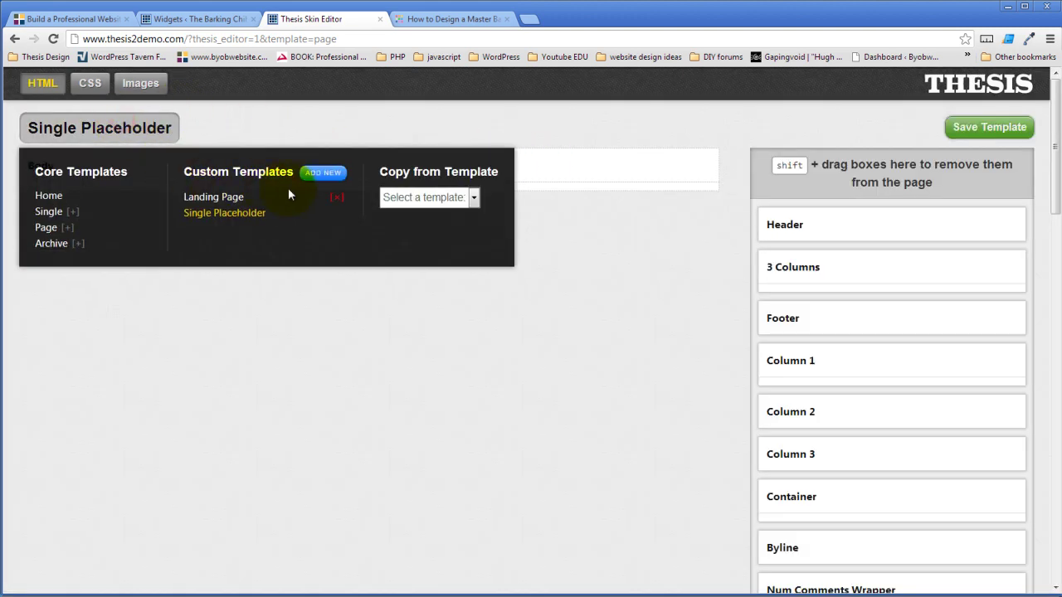
click(474, 199)
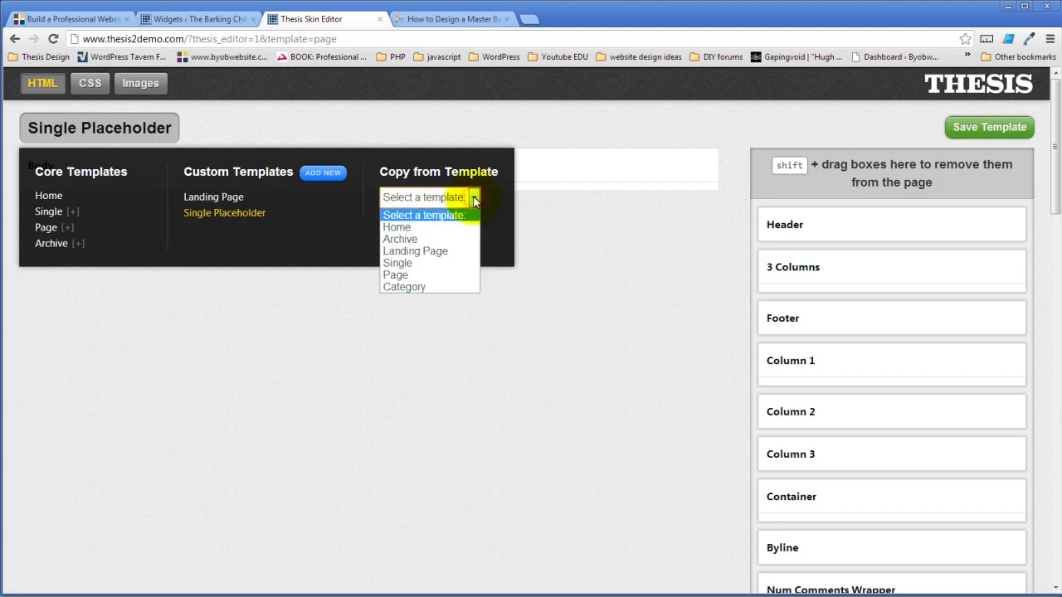
click(393, 264)
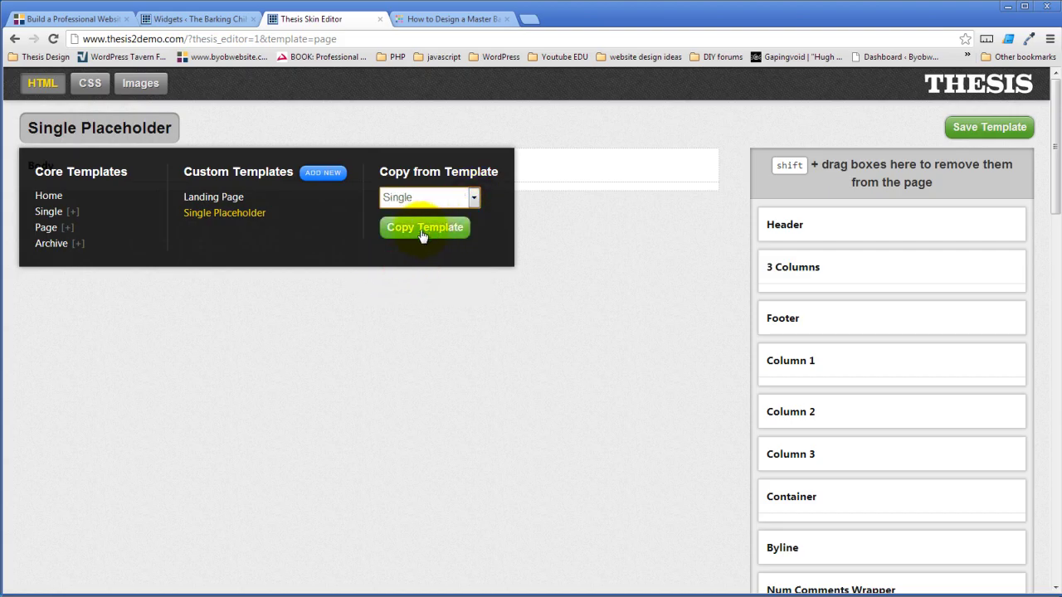
click(411, 233)
click(537, 320)
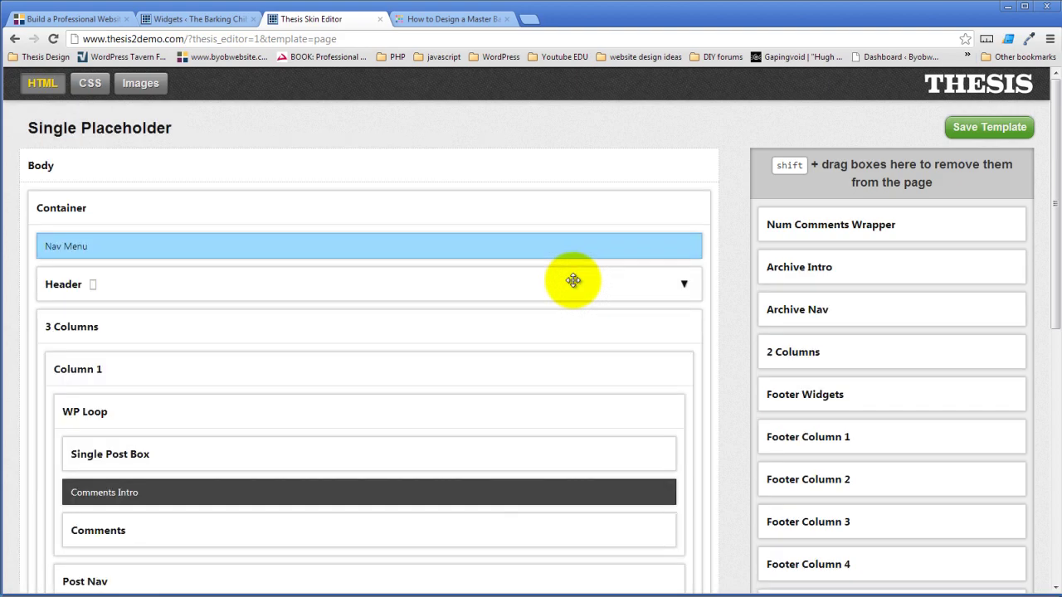
scroll(336, 240, down, 3)
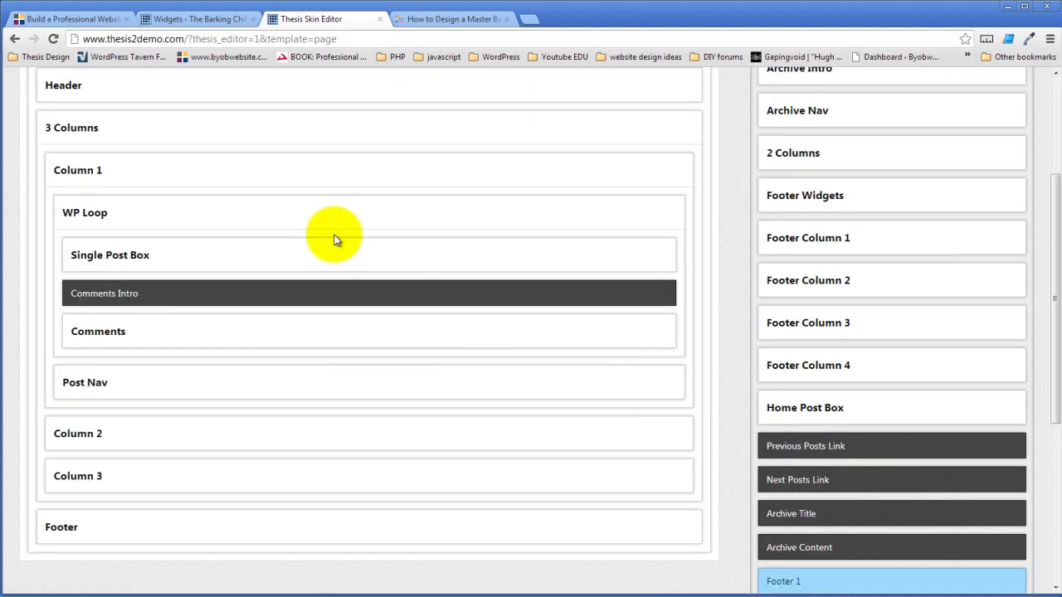
scroll(335, 238, up, 3)
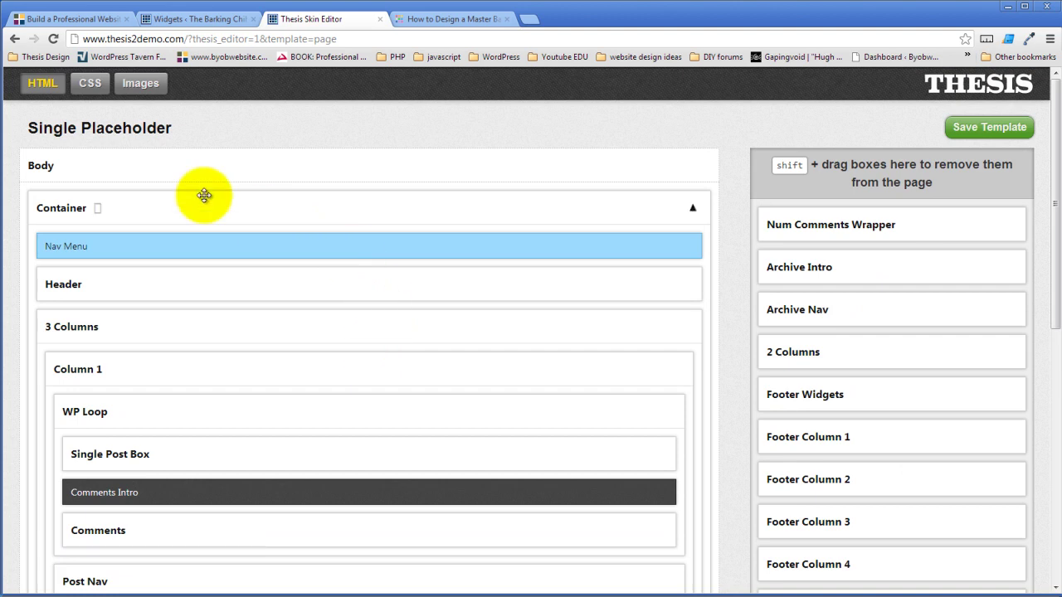
Replace the Single template's layout with a copy of the Page template and save the Single template.
click(133, 126)
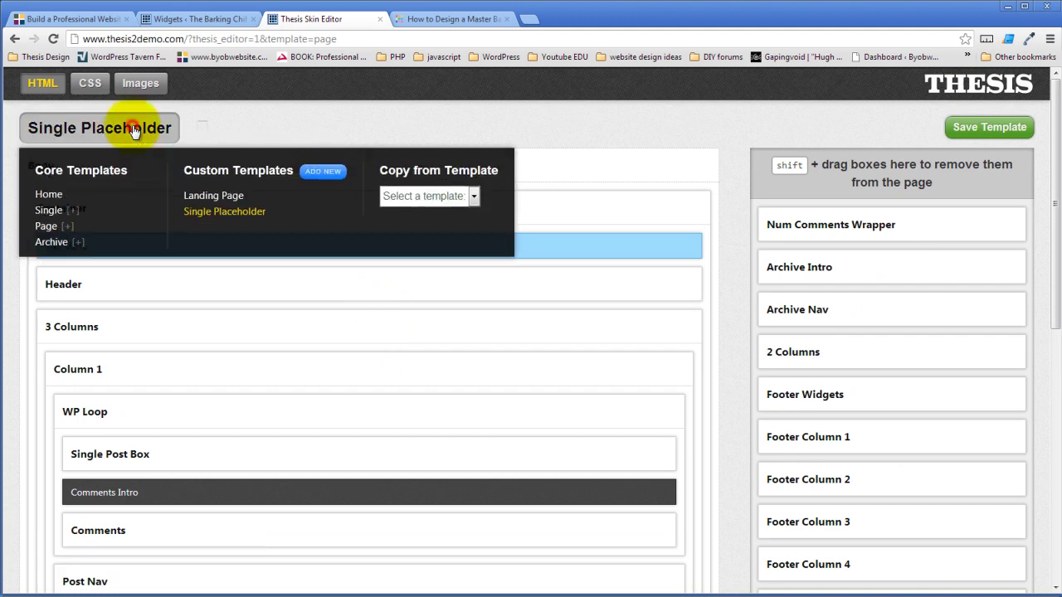
click(49, 212)
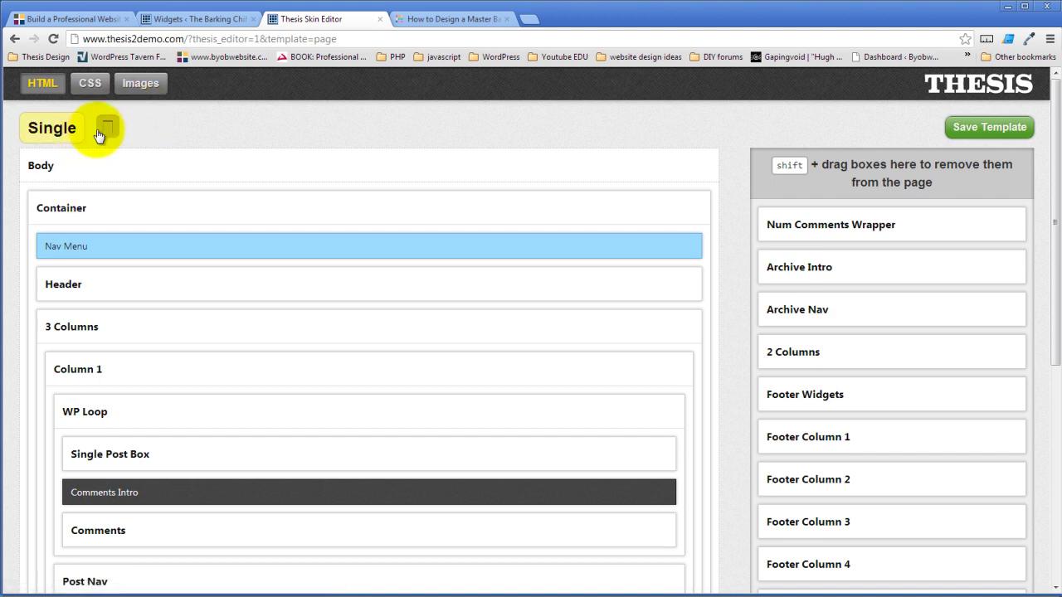
click(39, 131)
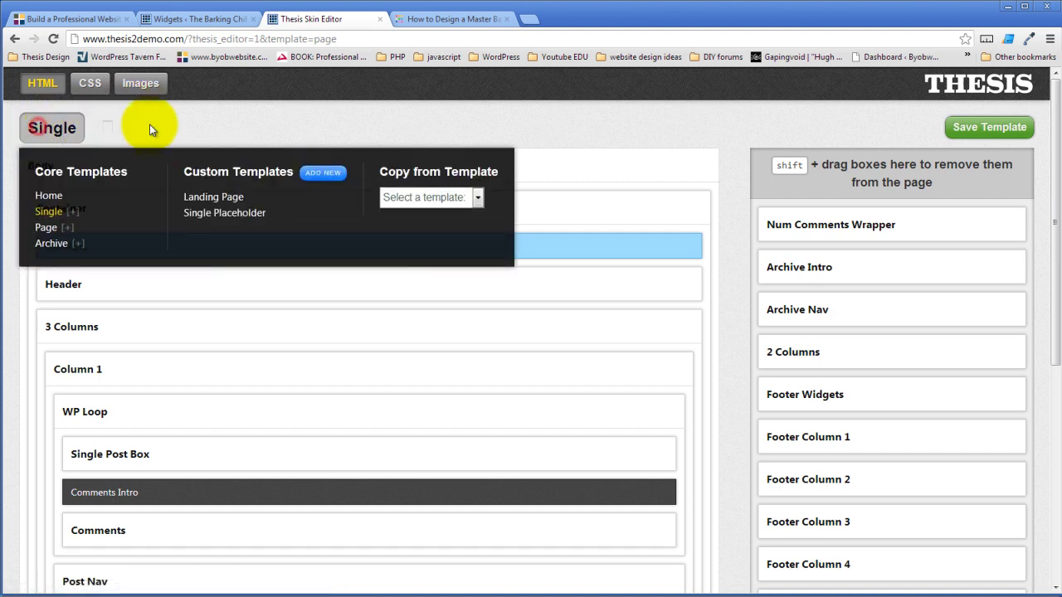
click(478, 197)
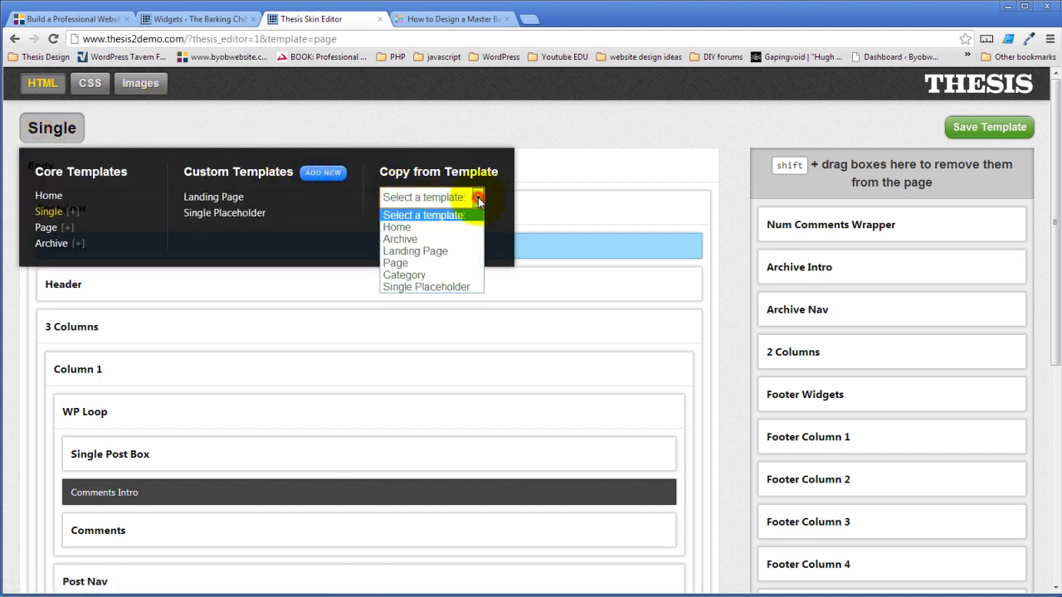
click(412, 264)
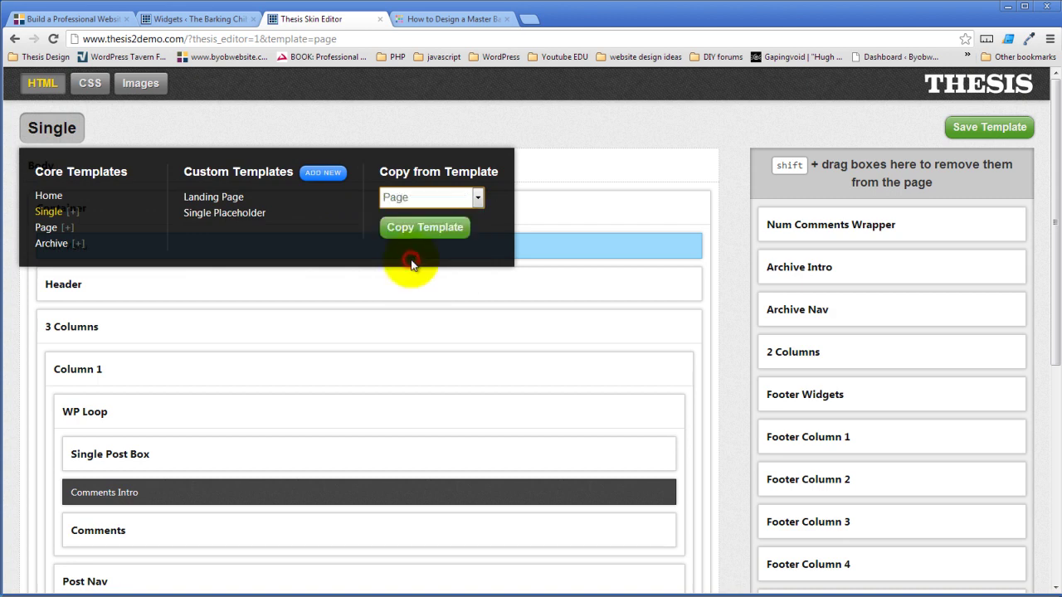
click(439, 230)
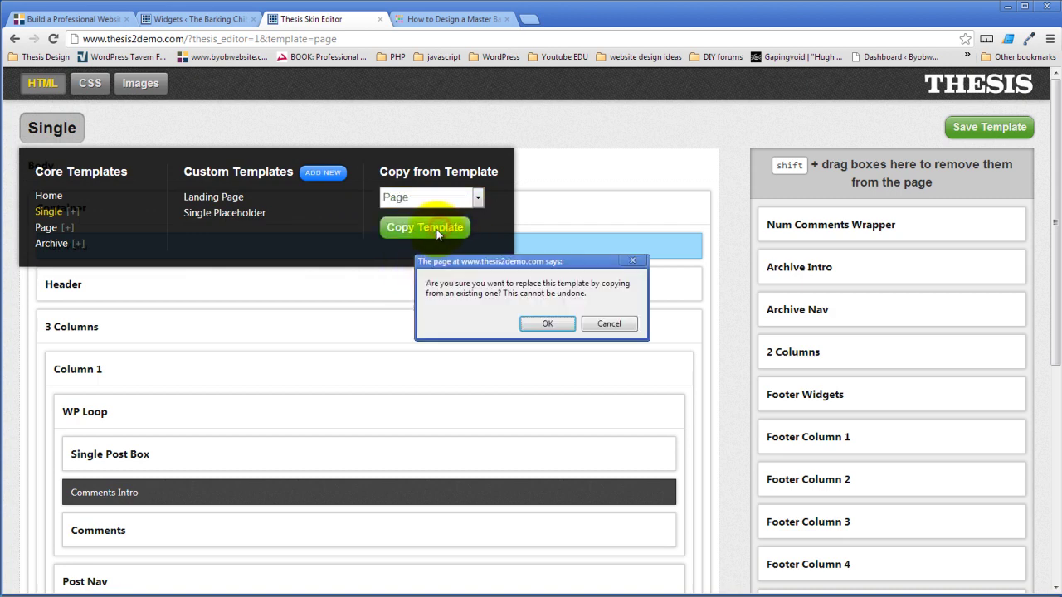
click(547, 324)
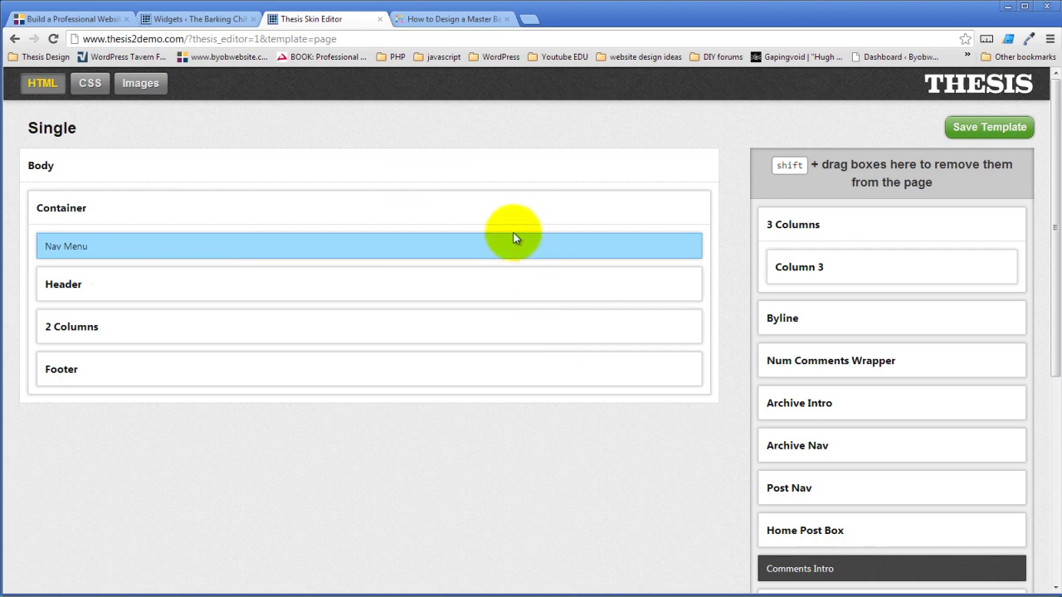
click(450, 19)
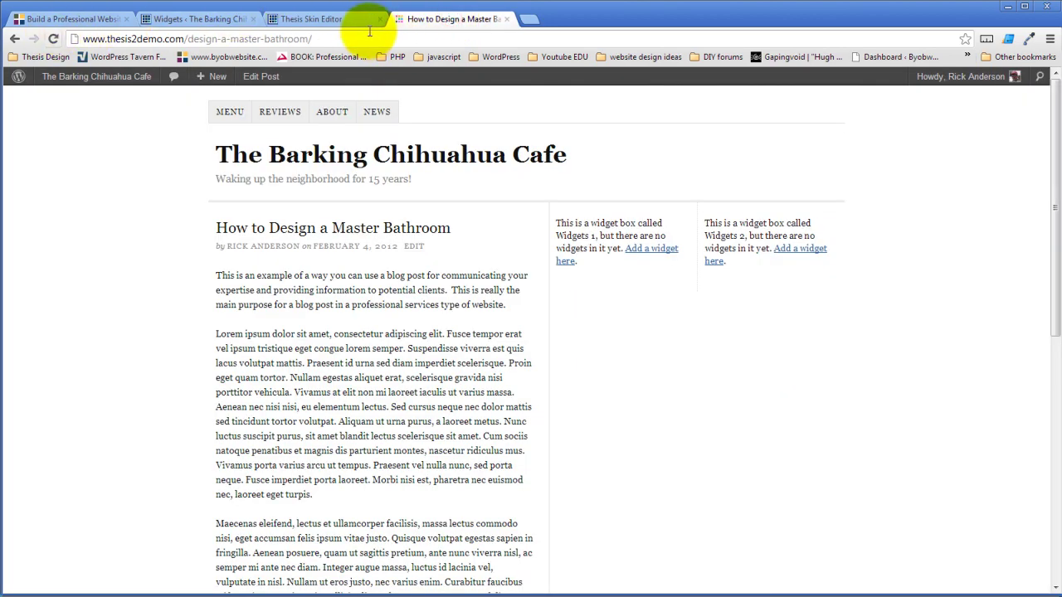
click(305, 19)
click(987, 127)
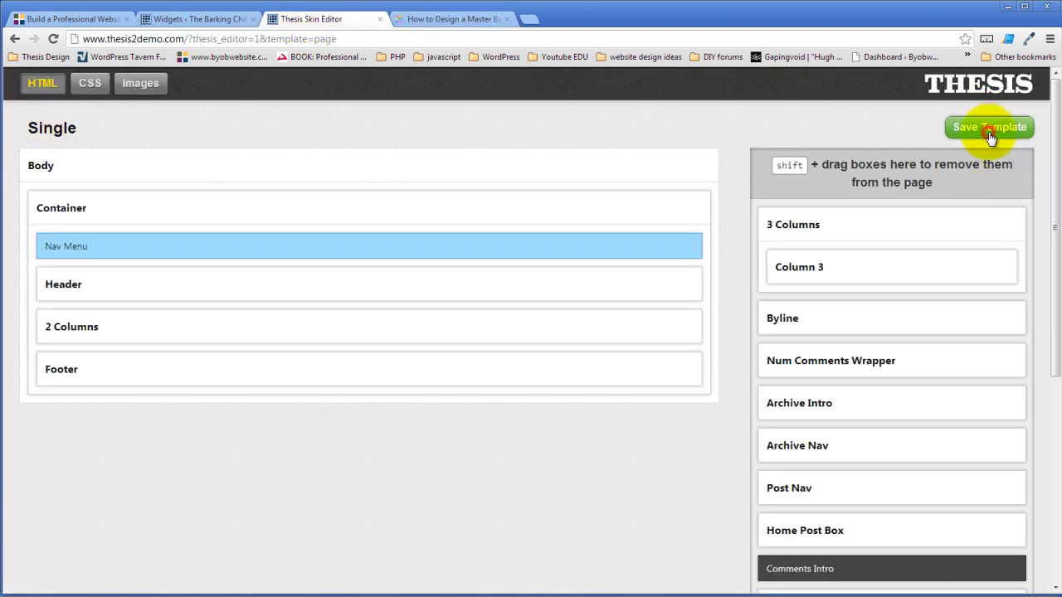
Reload the How to Design a Master Bathroom post and examine its column layout and footer widget area.
click(451, 19)
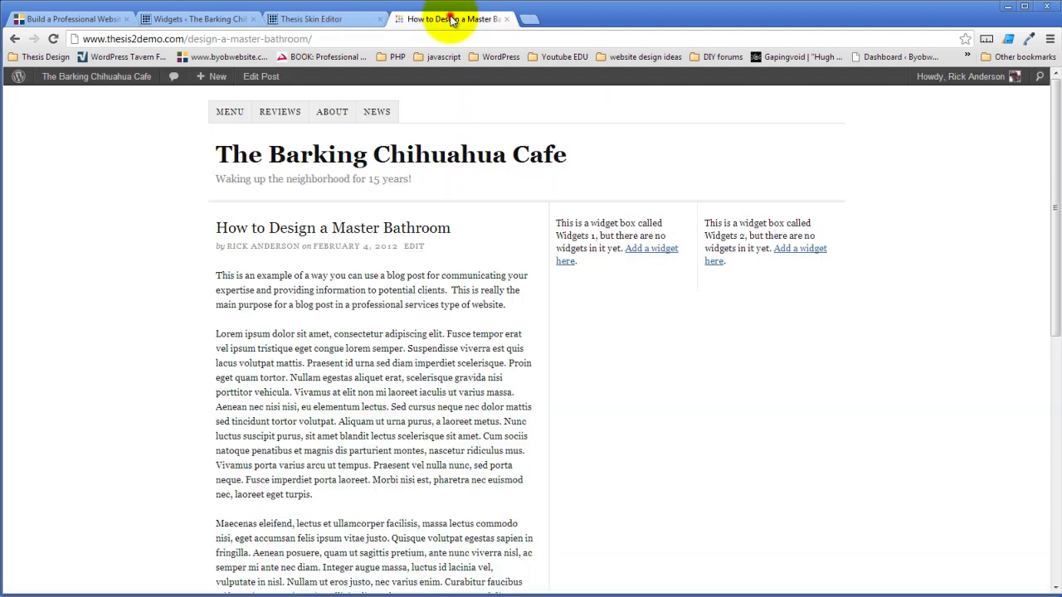
click(53, 38)
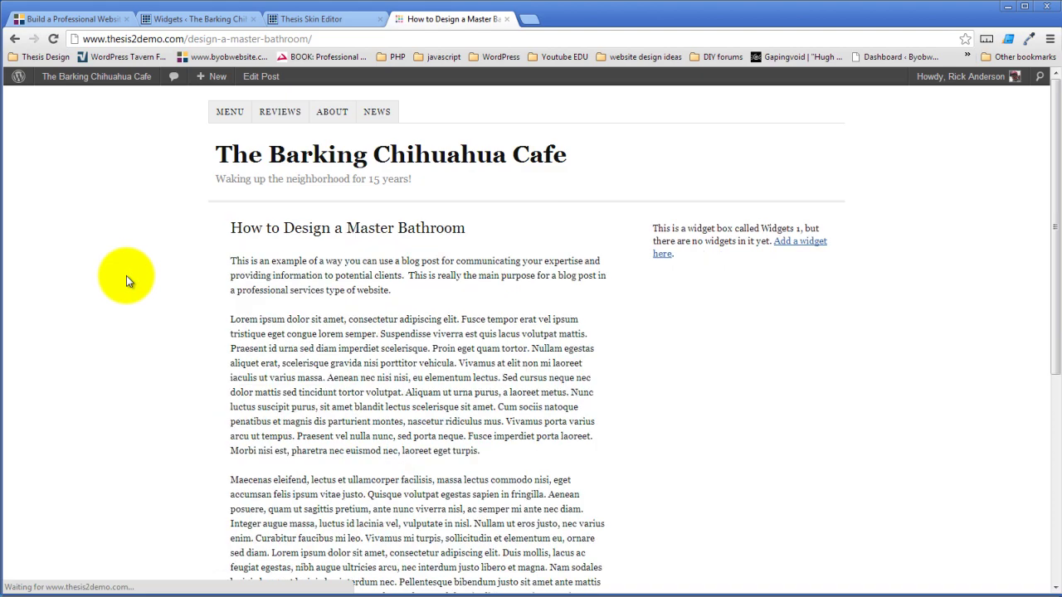
scroll(126, 276, down, 10)
scroll(124, 285, up, 5)
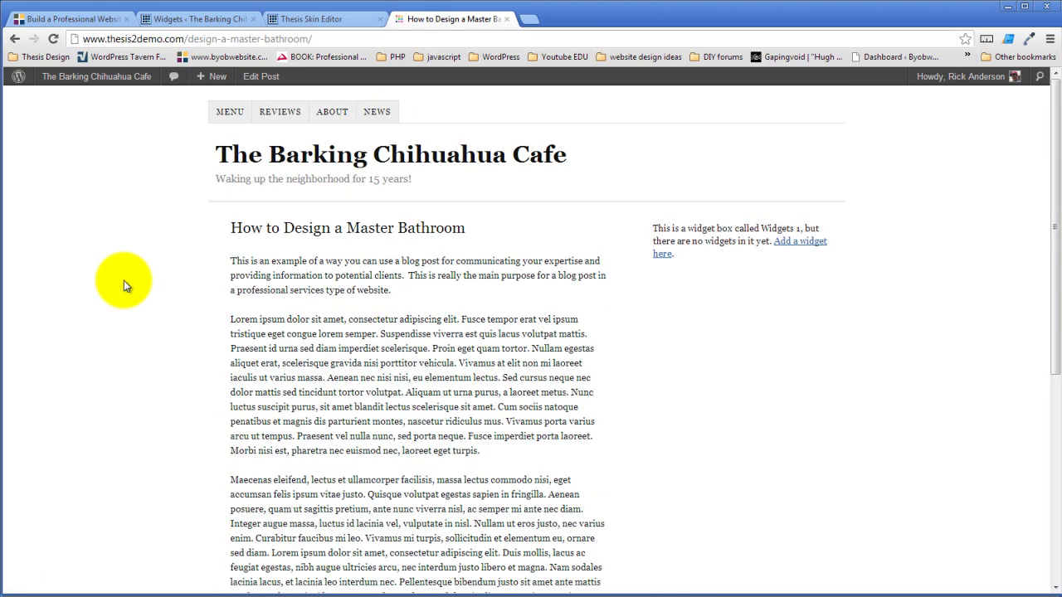
scroll(124, 286, down, 5)
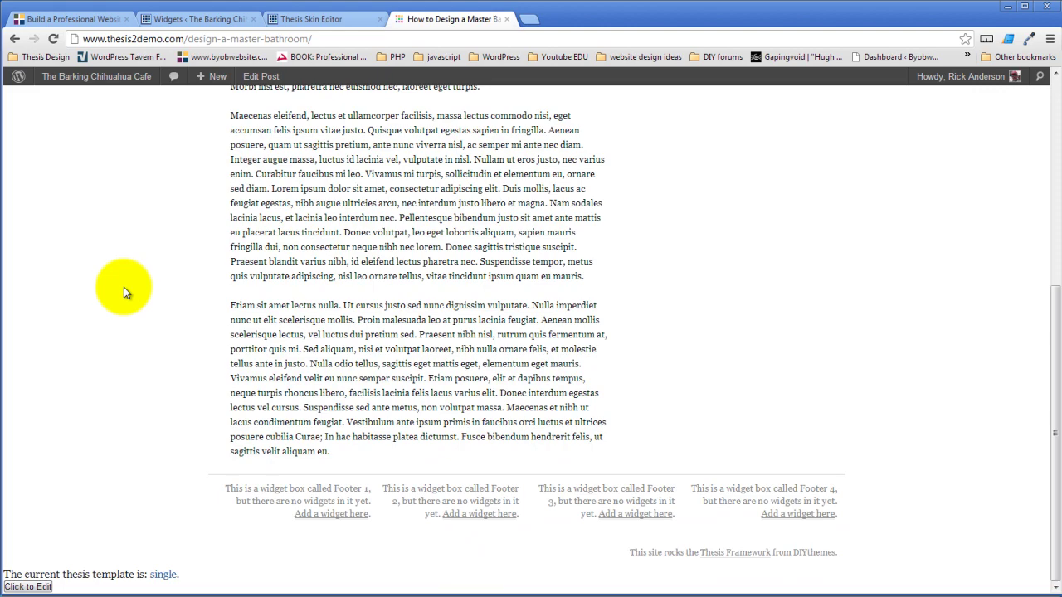
scroll(124, 287, up, 5)
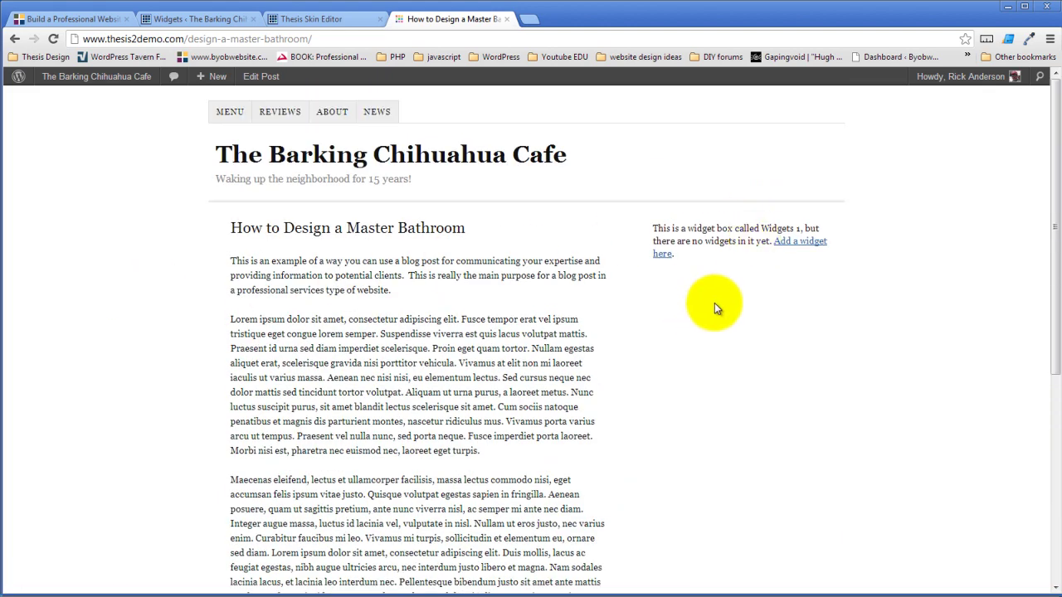
scroll(714, 308, down, 5)
scroll(710, 308, up, 5)
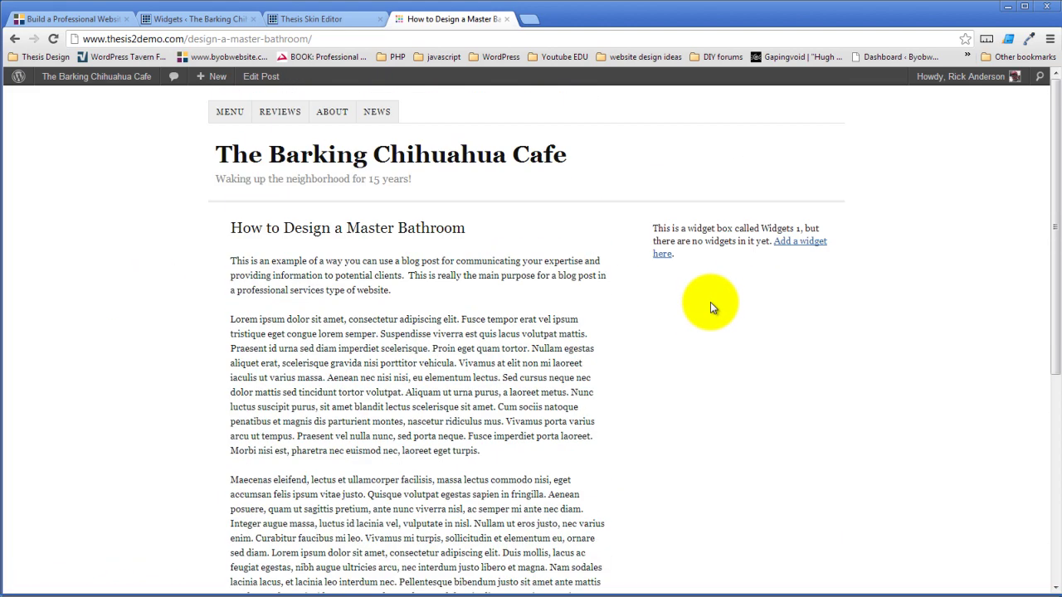
Open the site's News page and examine its layout down to the footer.
click(377, 115)
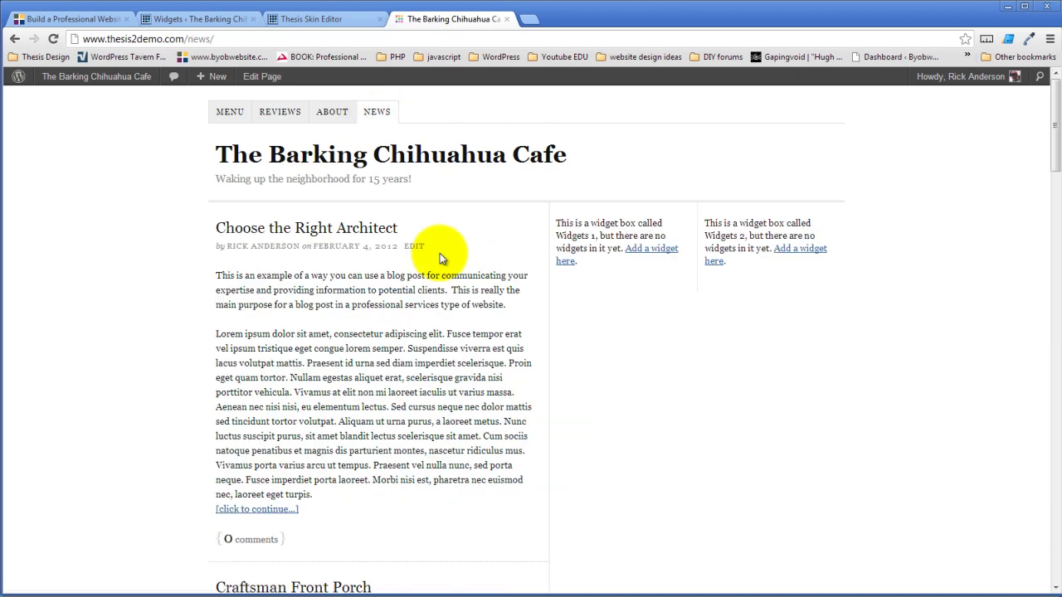
scroll(440, 253, down, 3)
scroll(440, 253, down, 2)
scroll(440, 253, up, 7)
scroll(440, 253, down, 9)
scroll(440, 252, up, 8)
scroll(441, 252, down, 3)
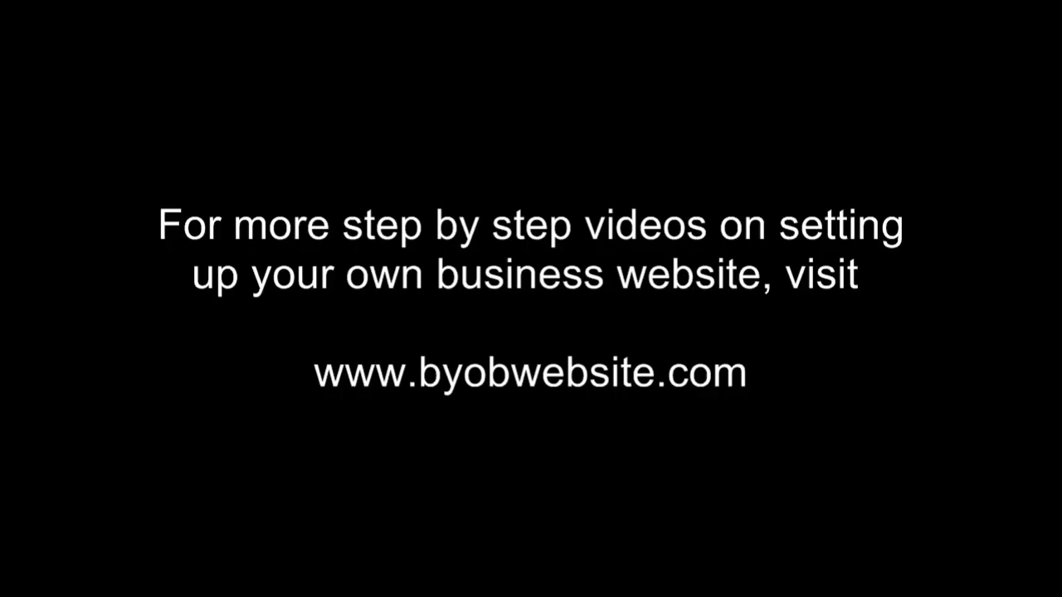